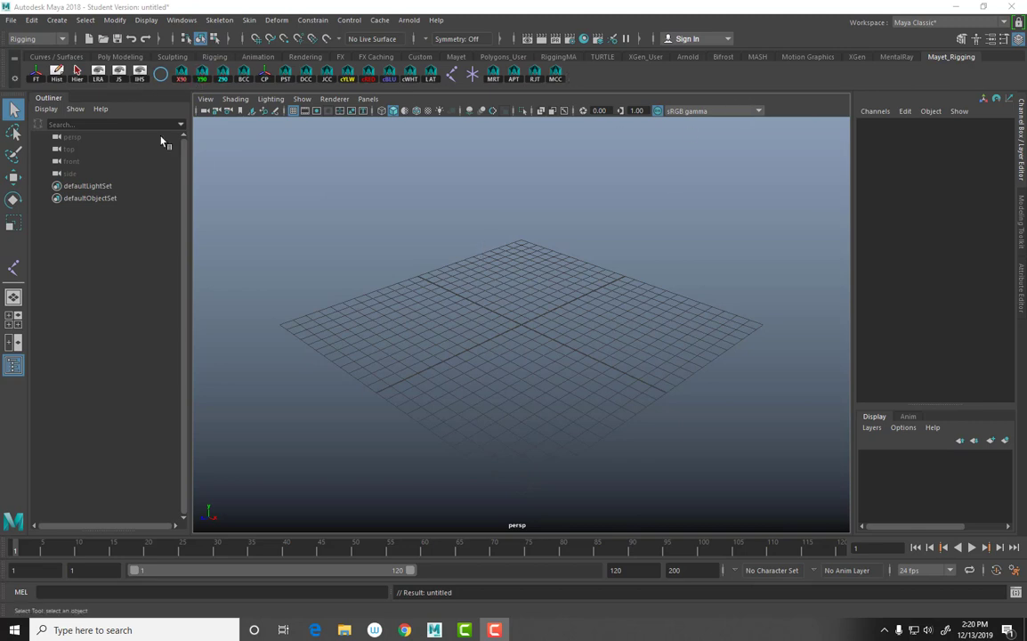
- Set the current project to the Red_Faction_Proj folder in Maya2_ASSETS
left_click(10, 19)
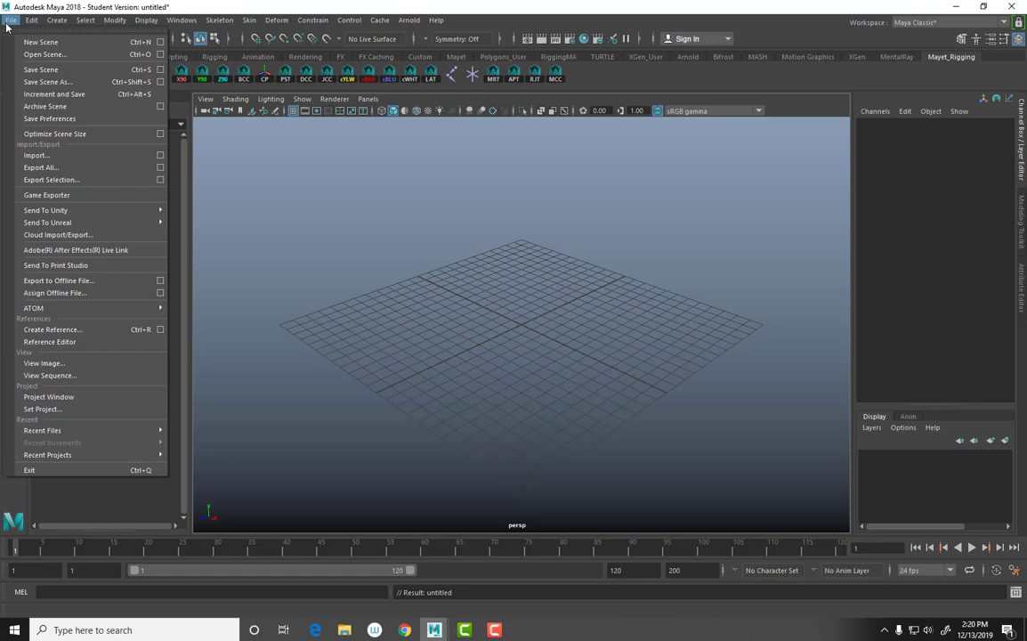
left_click(80, 409)
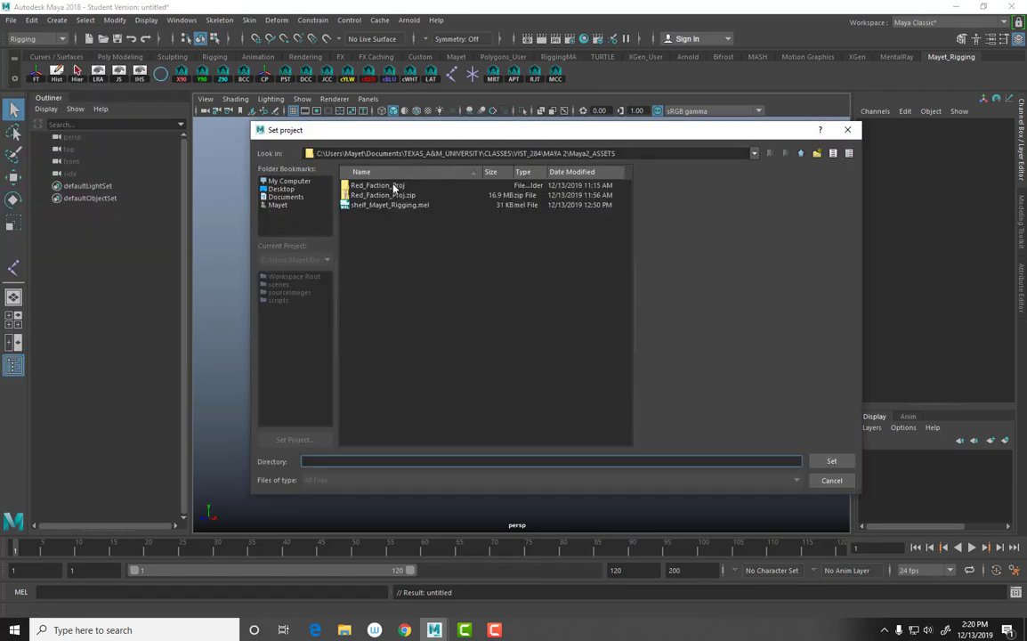
left_click(394, 186)
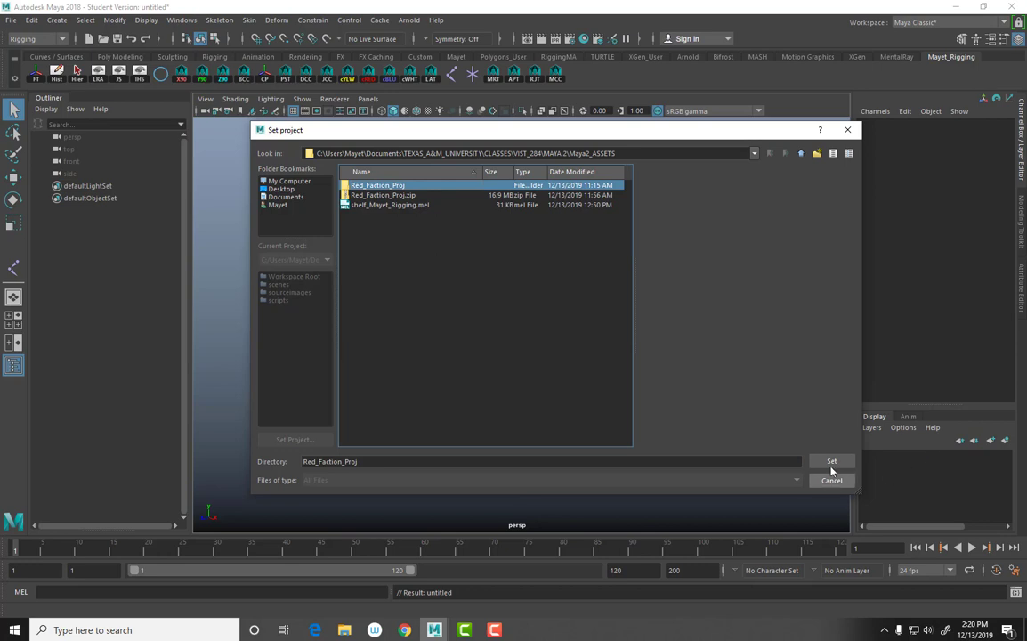
left_click(831, 463)
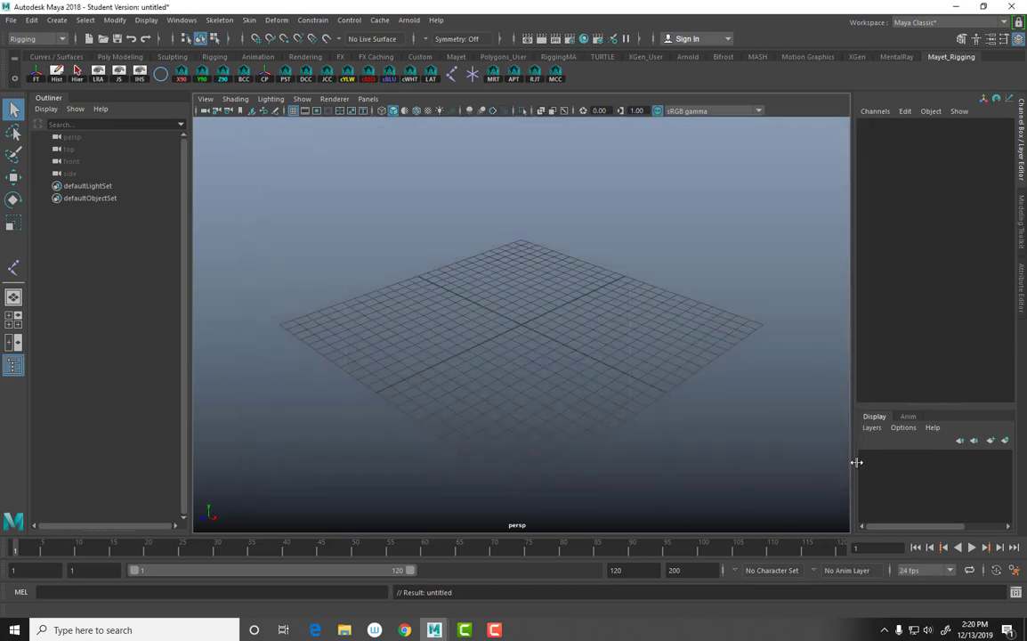
left_click(11, 21)
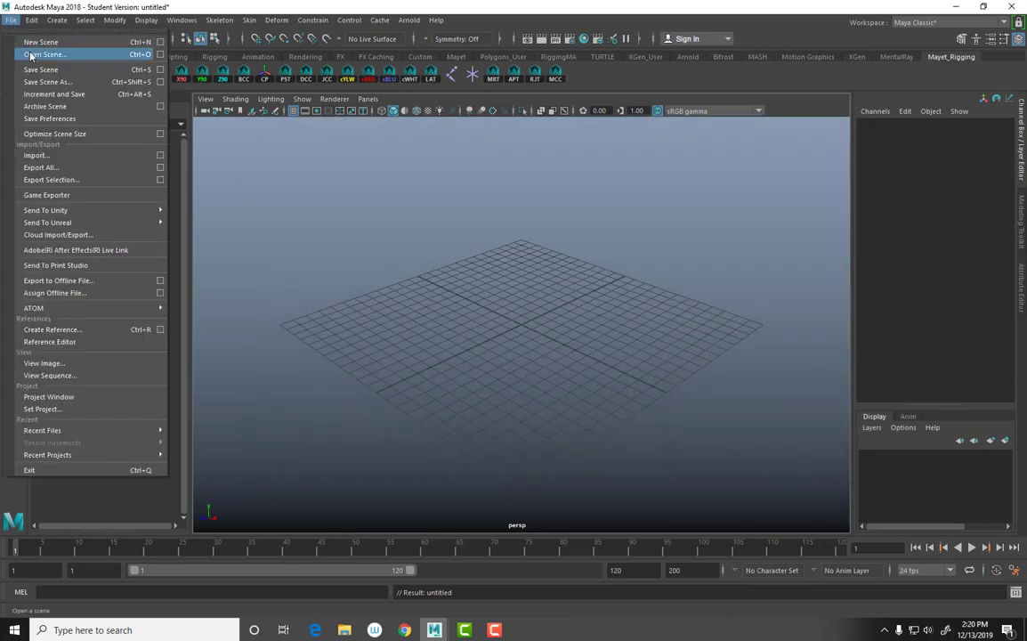
left_click(28, 52)
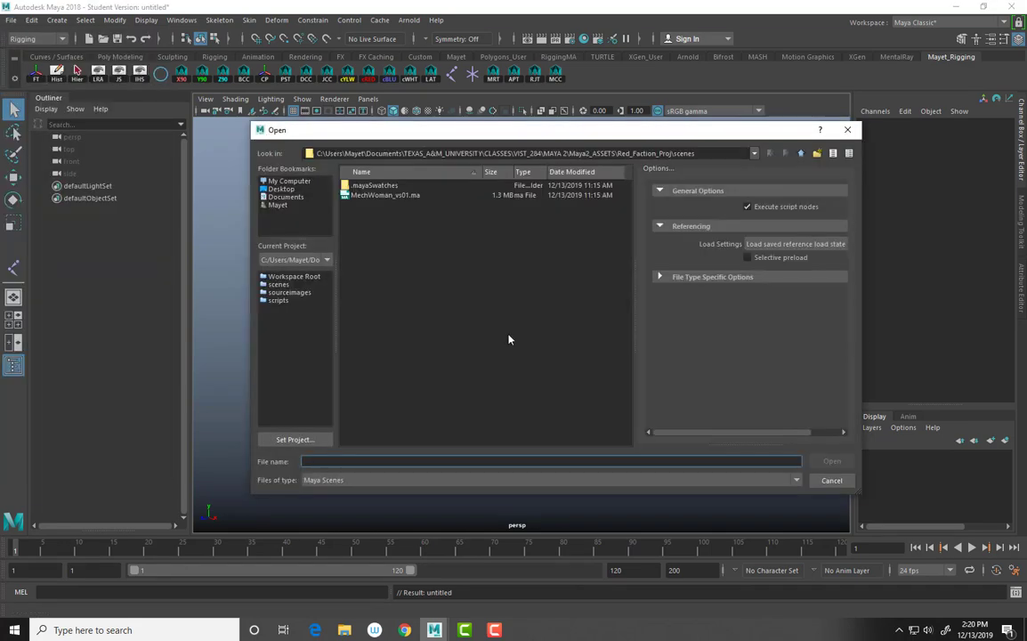
left_click(833, 481)
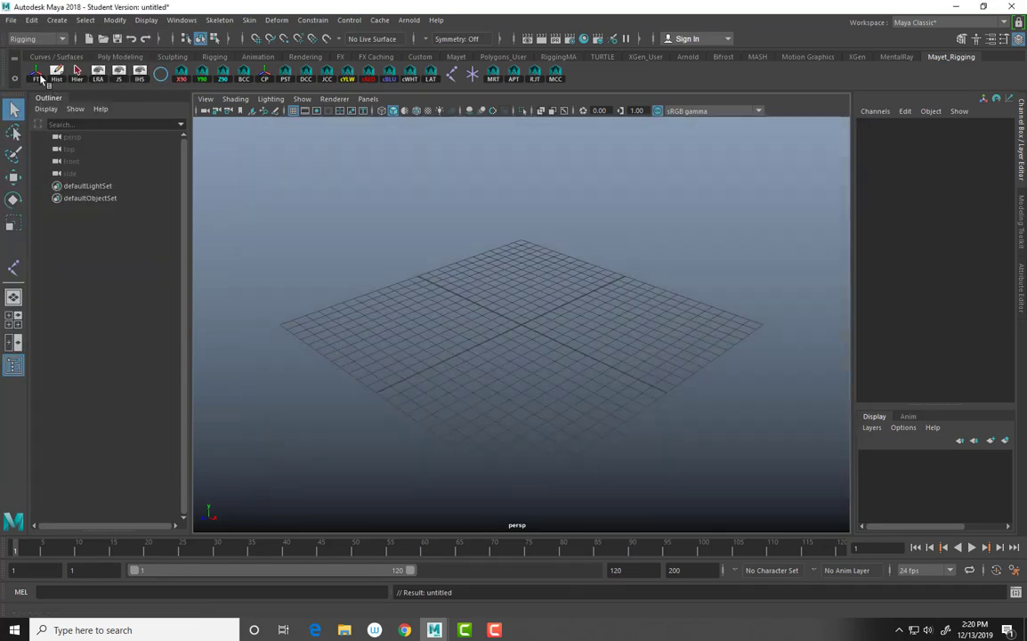
- Import model.obj from the project's scenes folder and frame the whole character in the perspective view
left_click(11, 20)
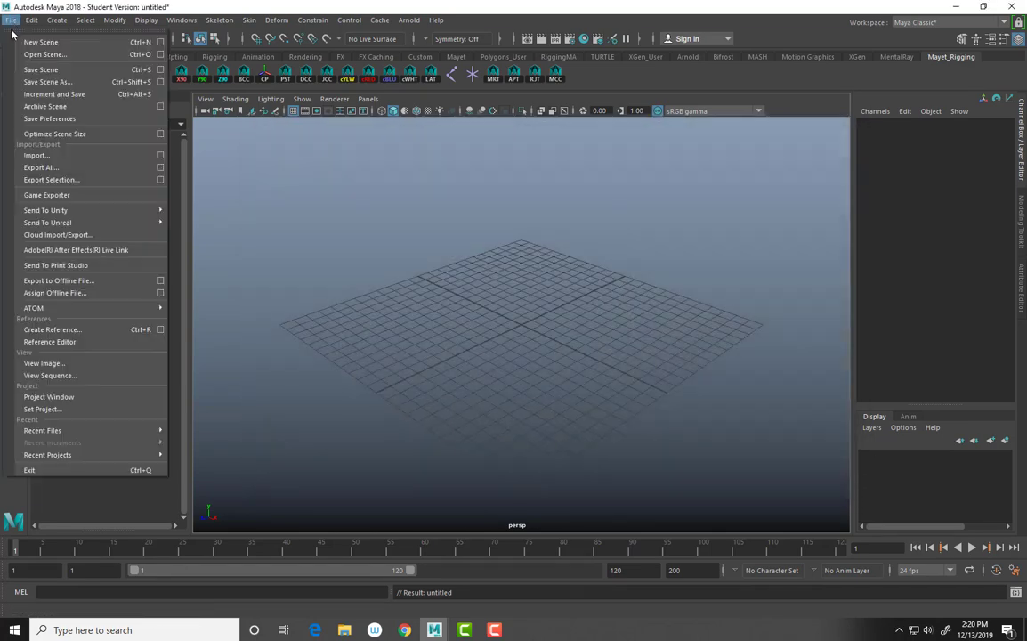
left_click(54, 156)
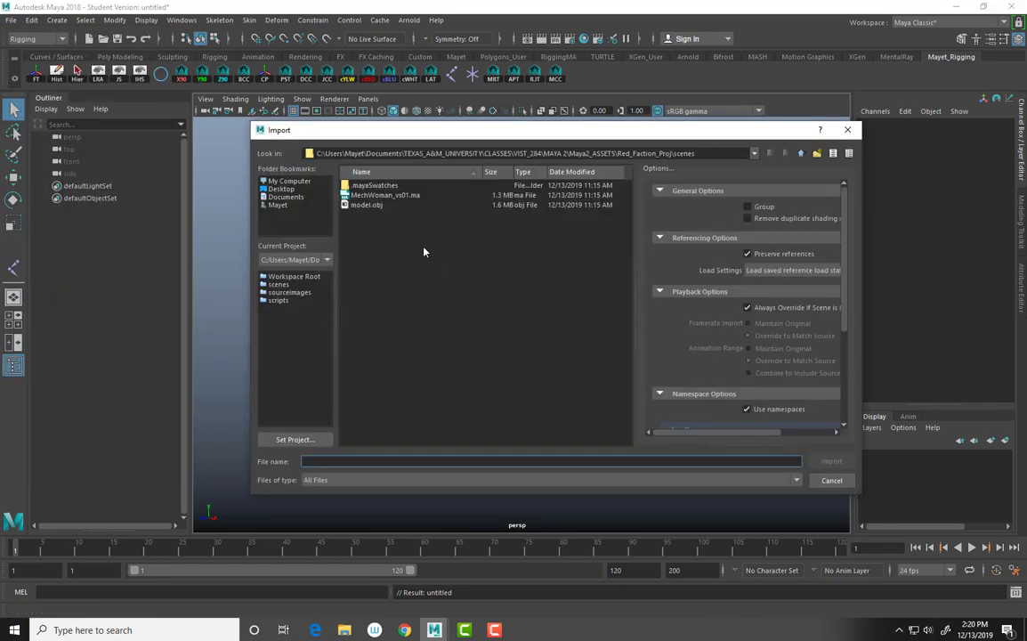
left_click(369, 205)
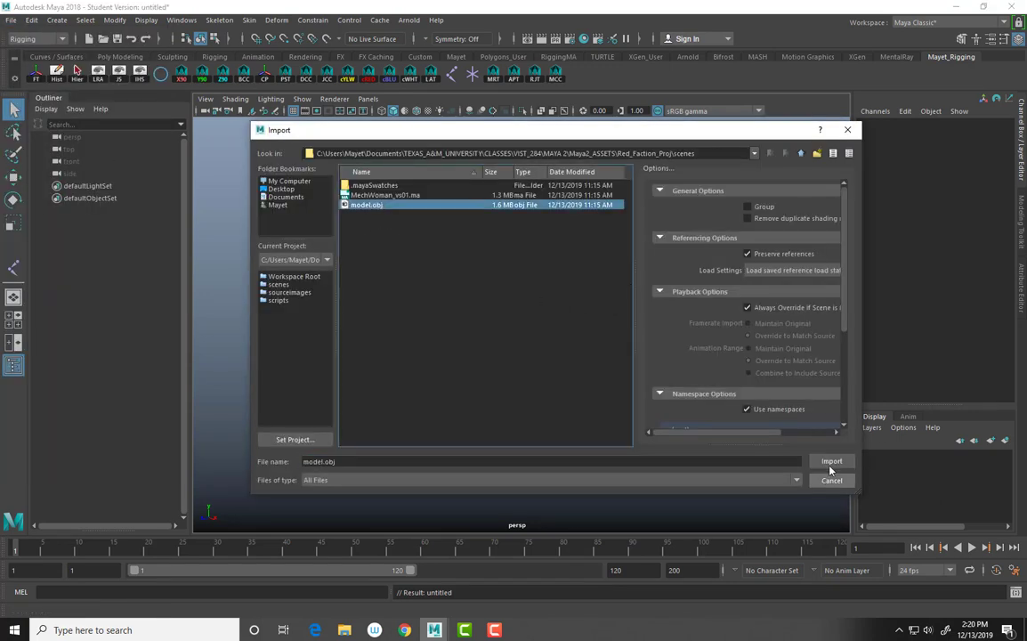
left_click(832, 462)
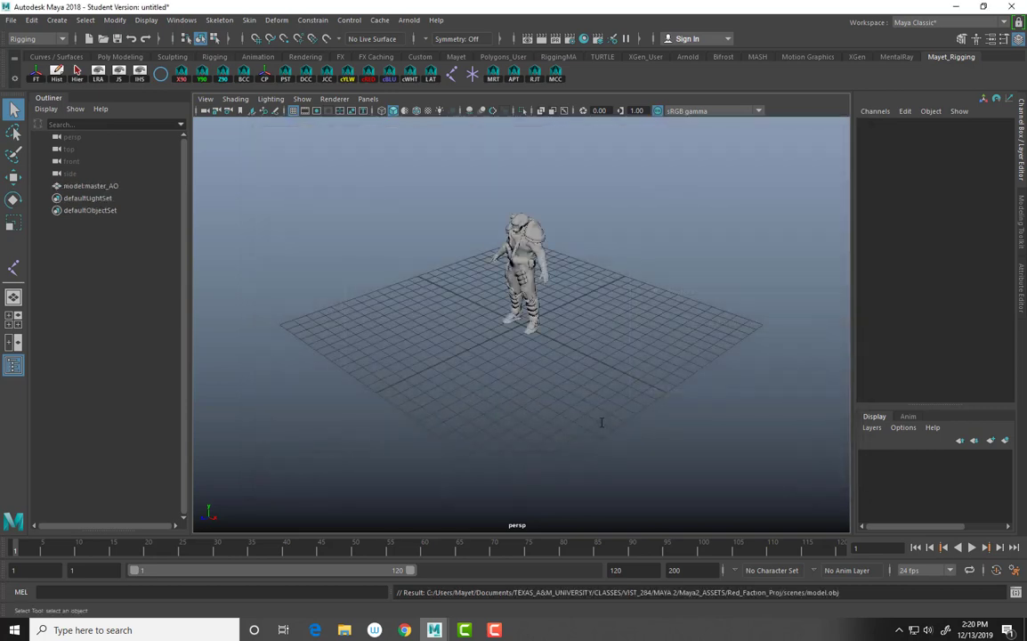
scroll(579, 280, "up", 3)
scroll(609, 297, "up", 2)
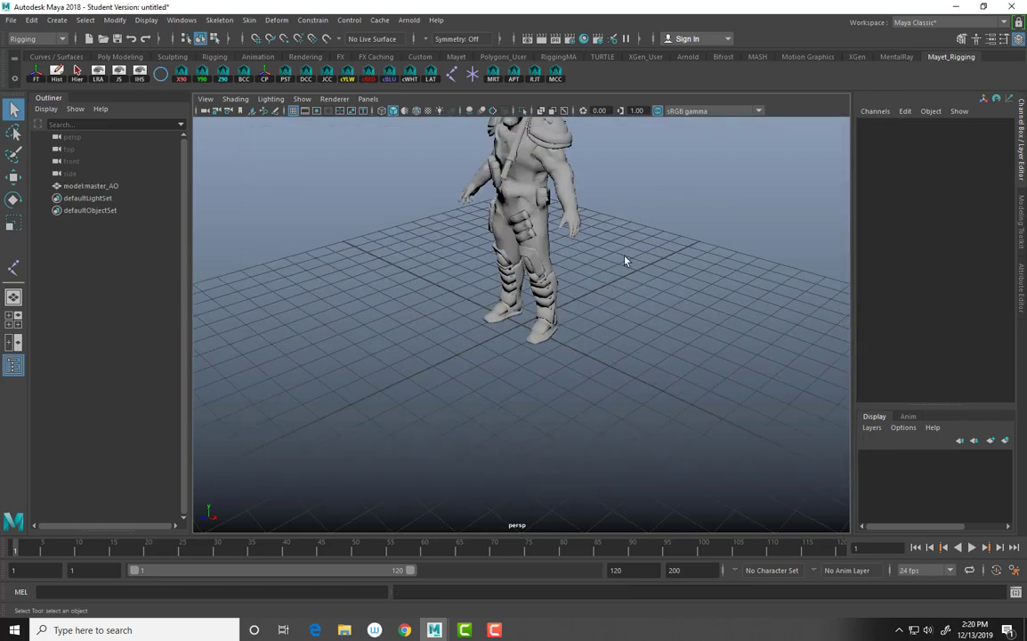
left_click_drag(625, 261, 625, 307, "alt")
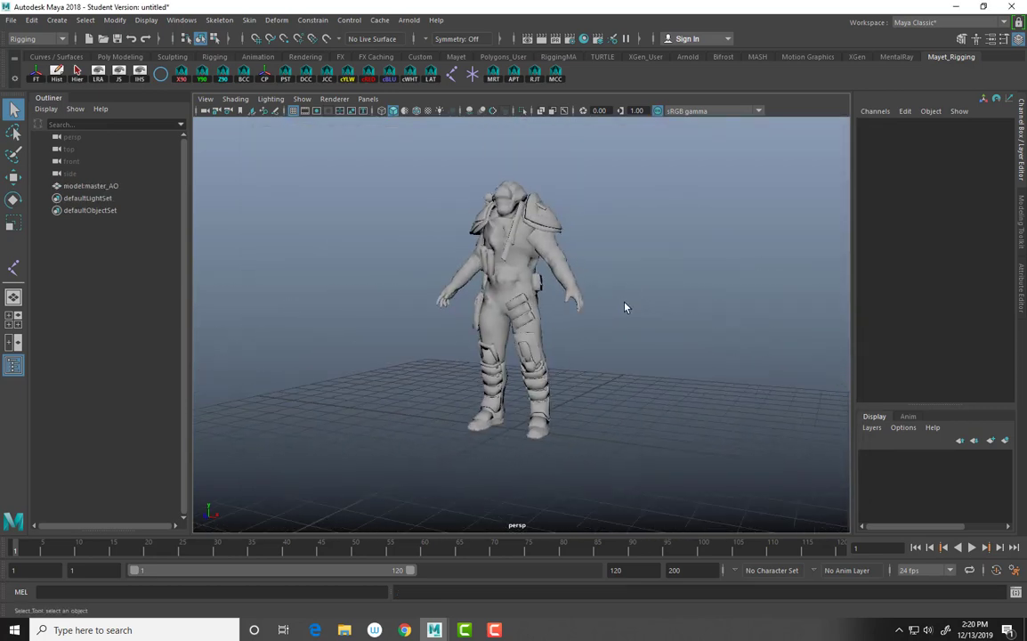
- Create a new Lambert material in the Hypershade and name it RF_Shader
left_click(497, 286)
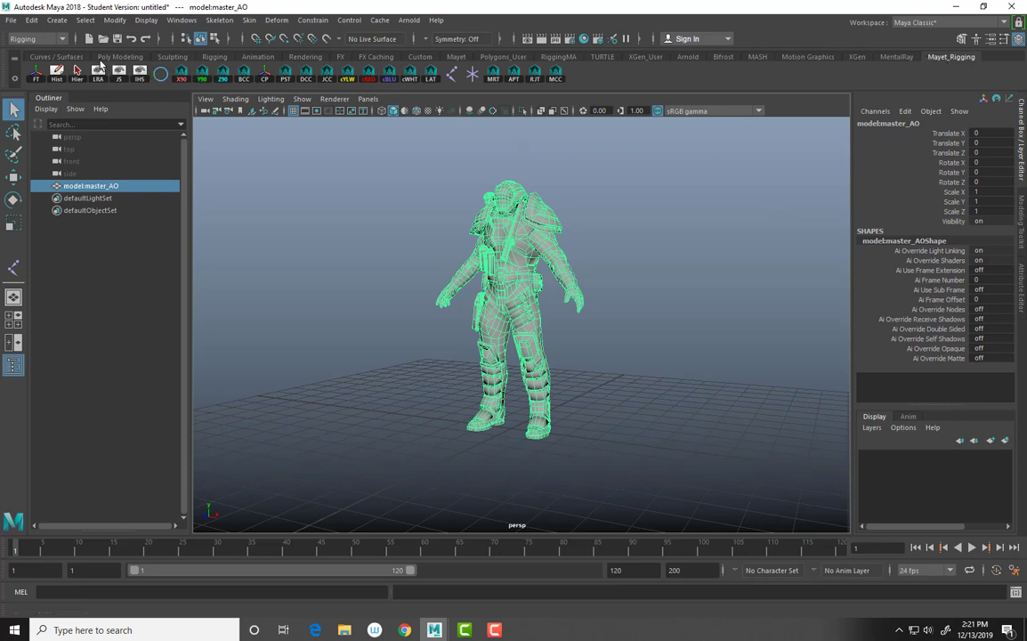
left_click(584, 39)
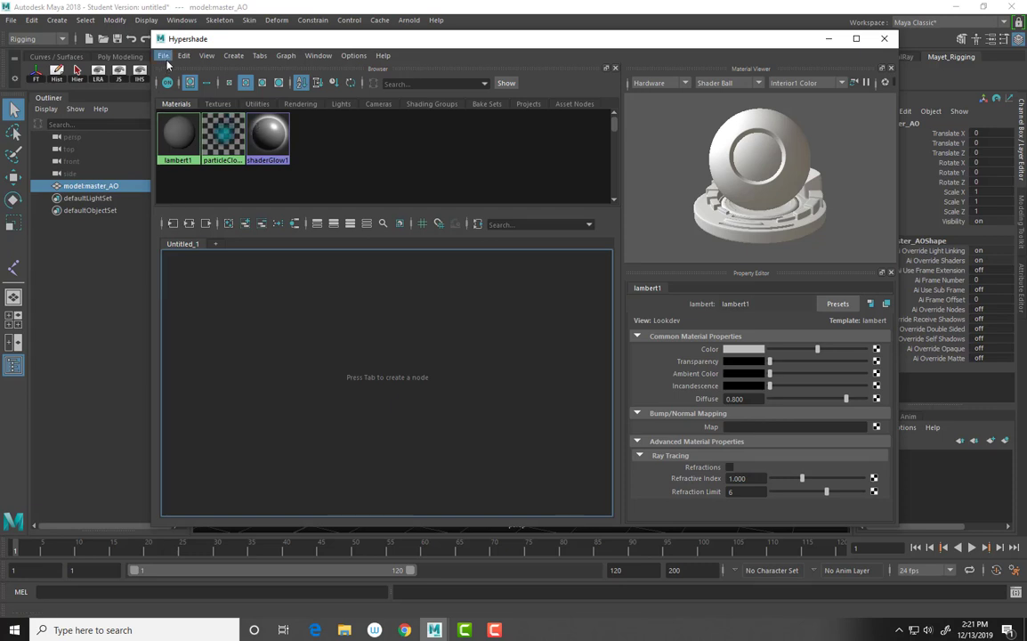
left_click(242, 57)
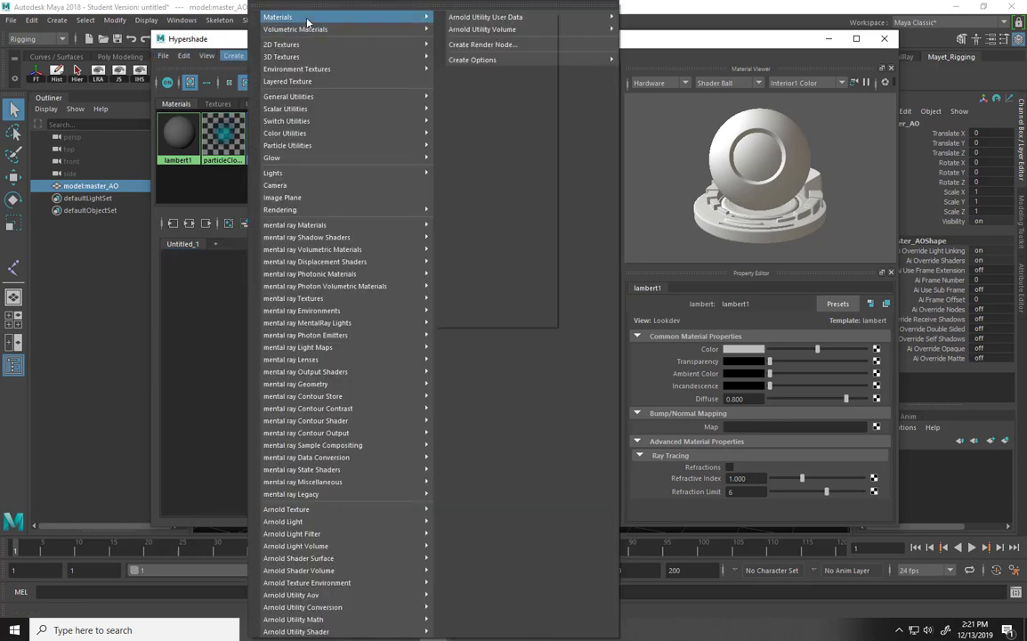
mouse_move(307, 17)
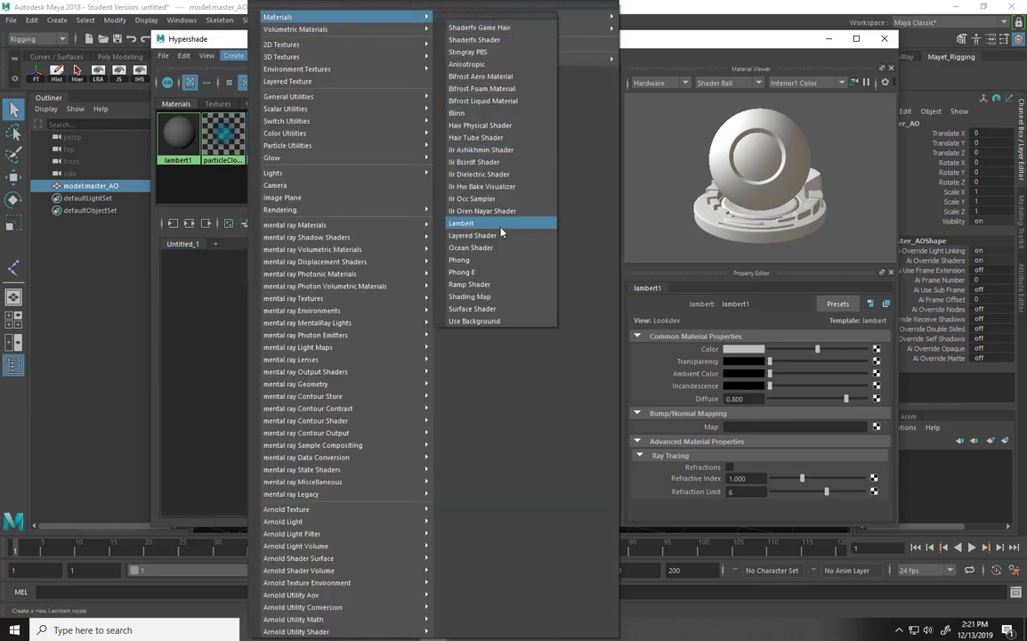
left_click(472, 222)
double_click(766, 305)
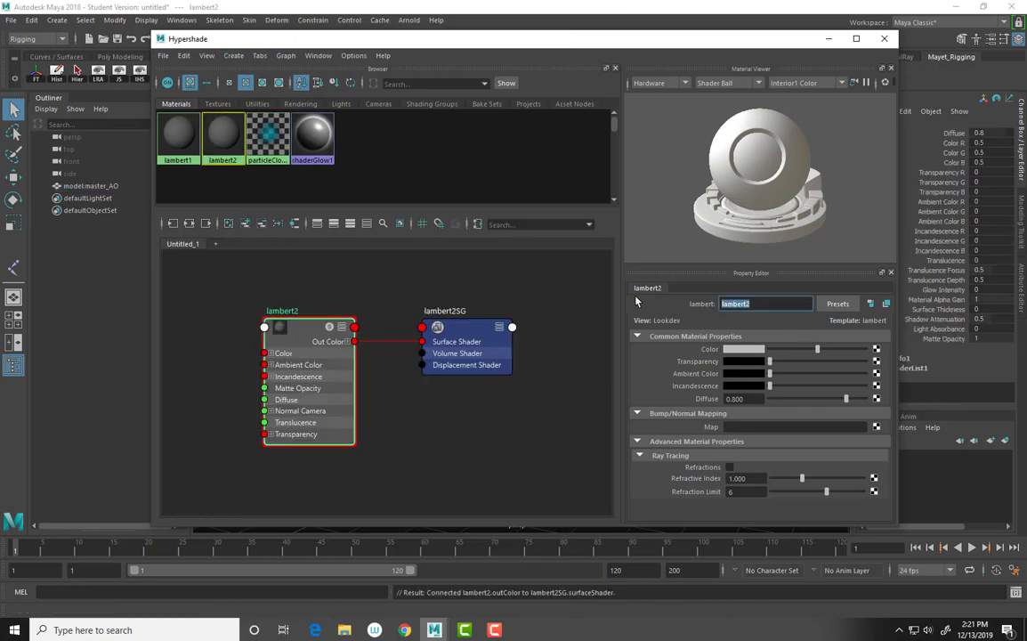
type("RF_Shader")
key("Return")
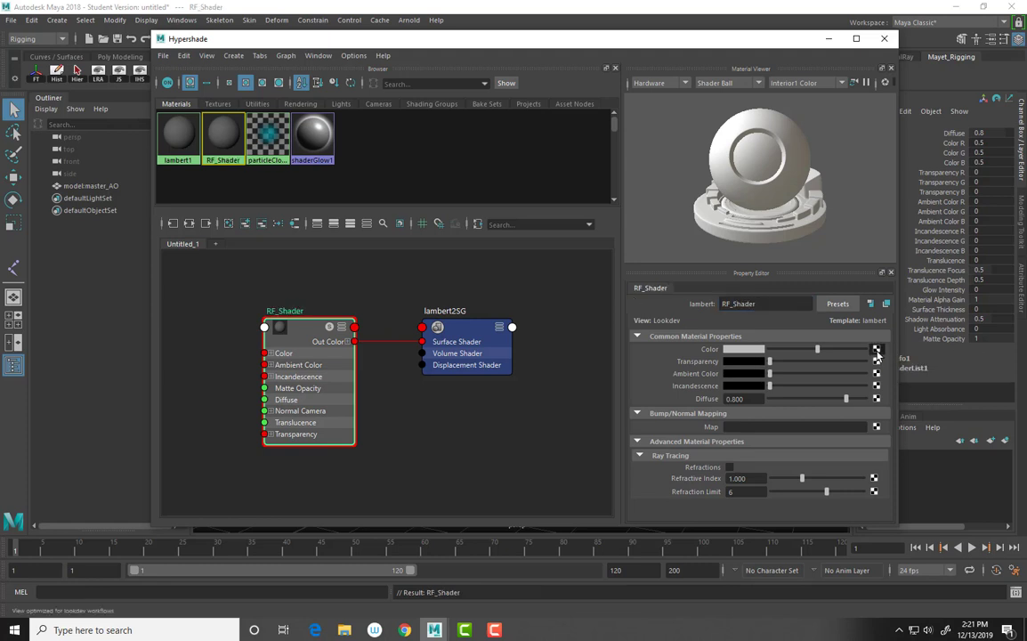
- Map a File texture to RF_Shader's Color and load diffuse.tif from sourceimages as its image
left_click(877, 349)
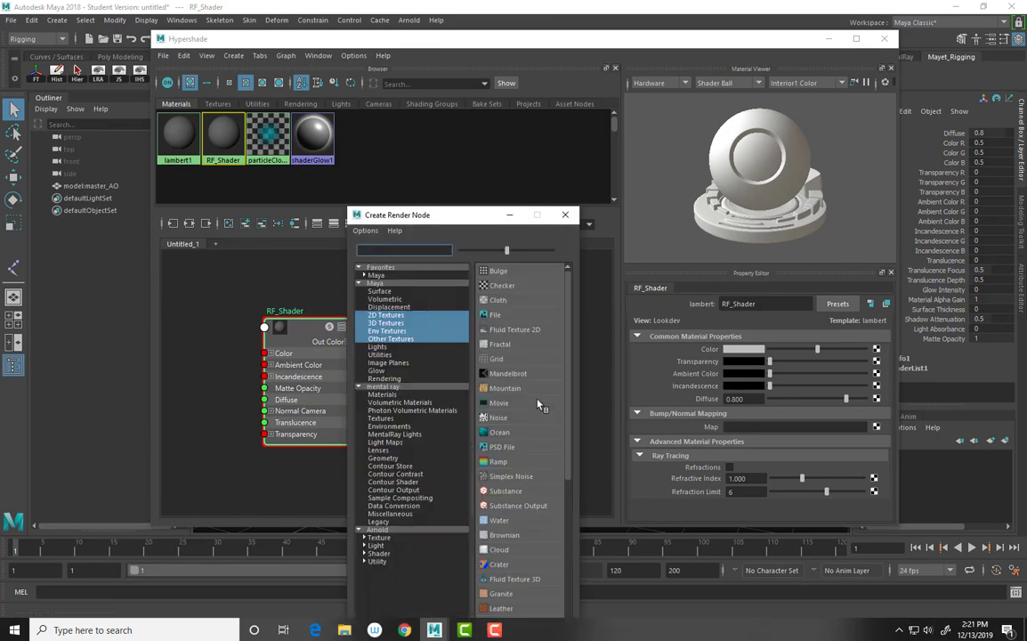
left_click(495, 314)
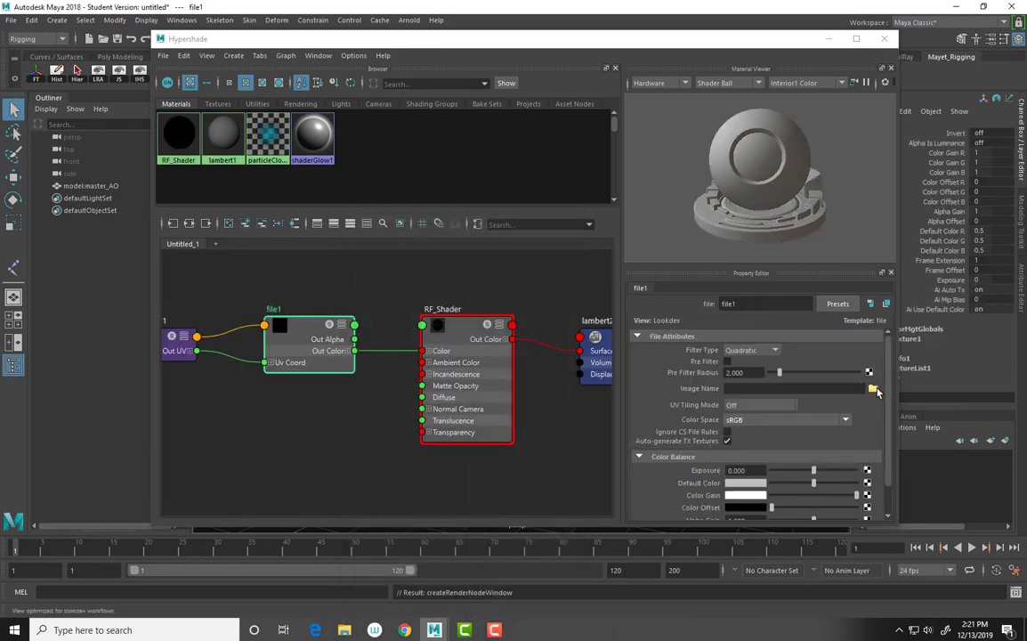
left_click(873, 389)
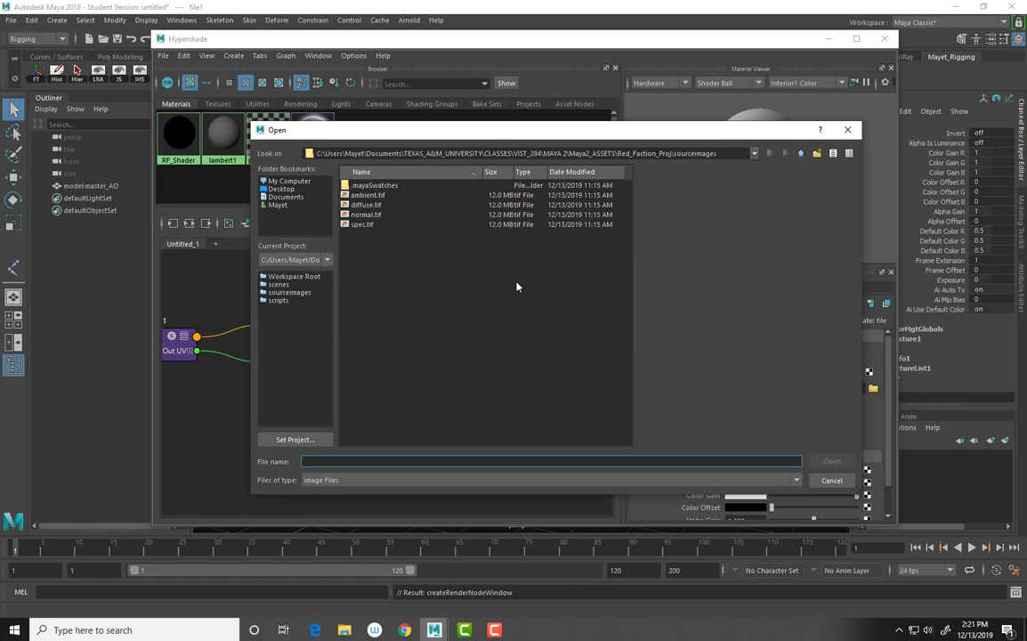
left_click(367, 205)
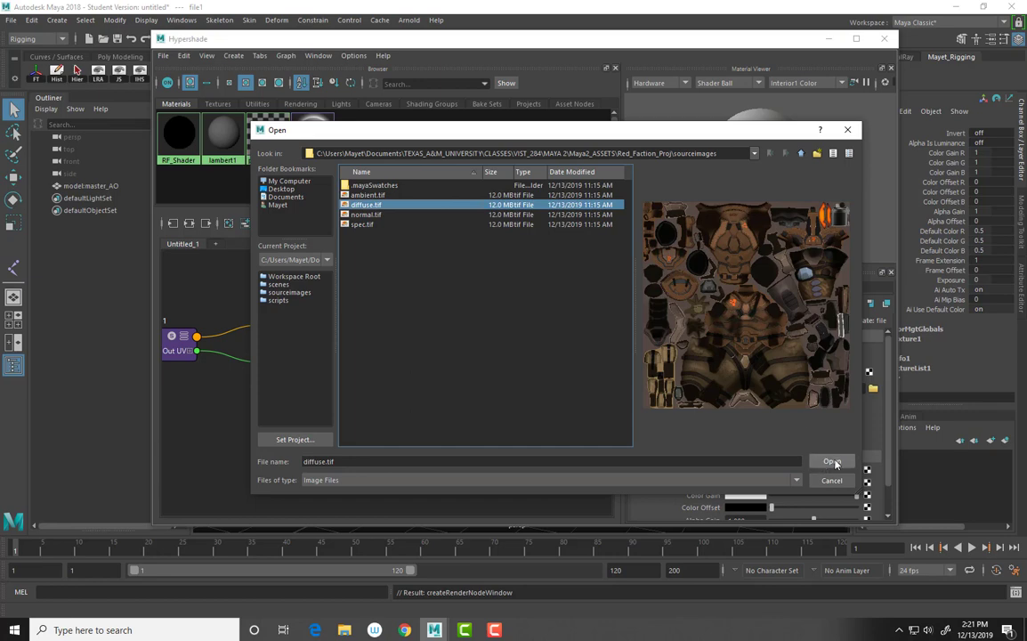
left_click(831, 462)
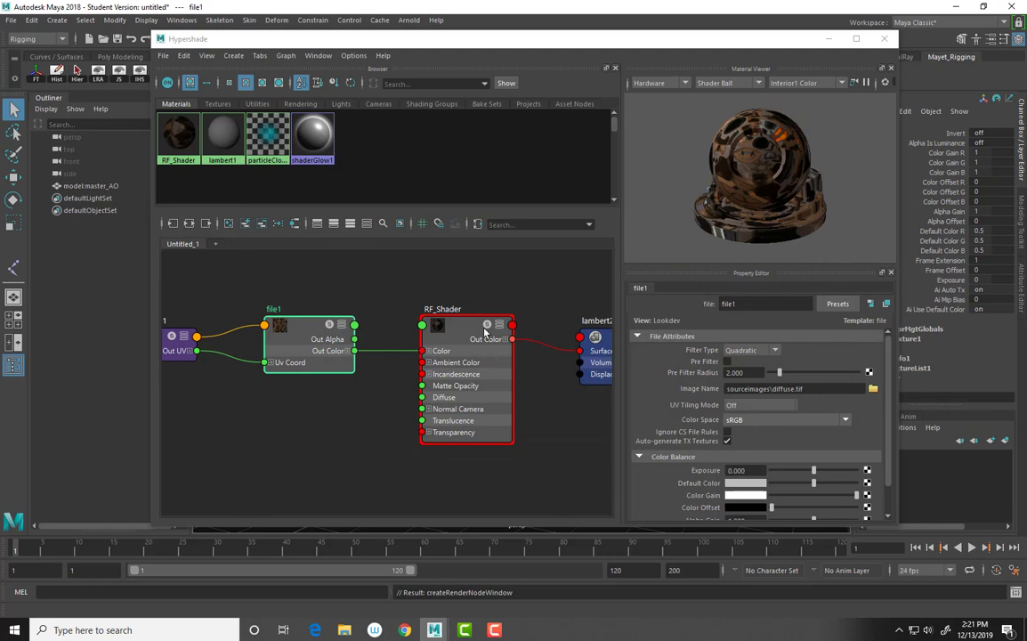
- Show RF_Shader in the Attribute Editor, then move and narrow the Hypershade window so both are fully visible
left_click(519, 331)
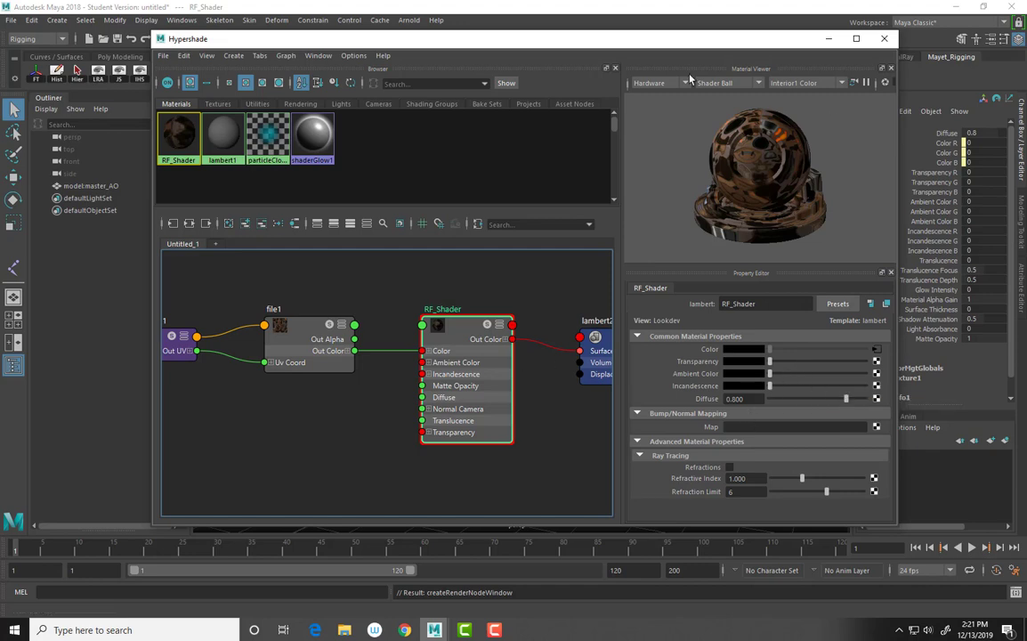
left_click_drag(716, 41, 603, 61)
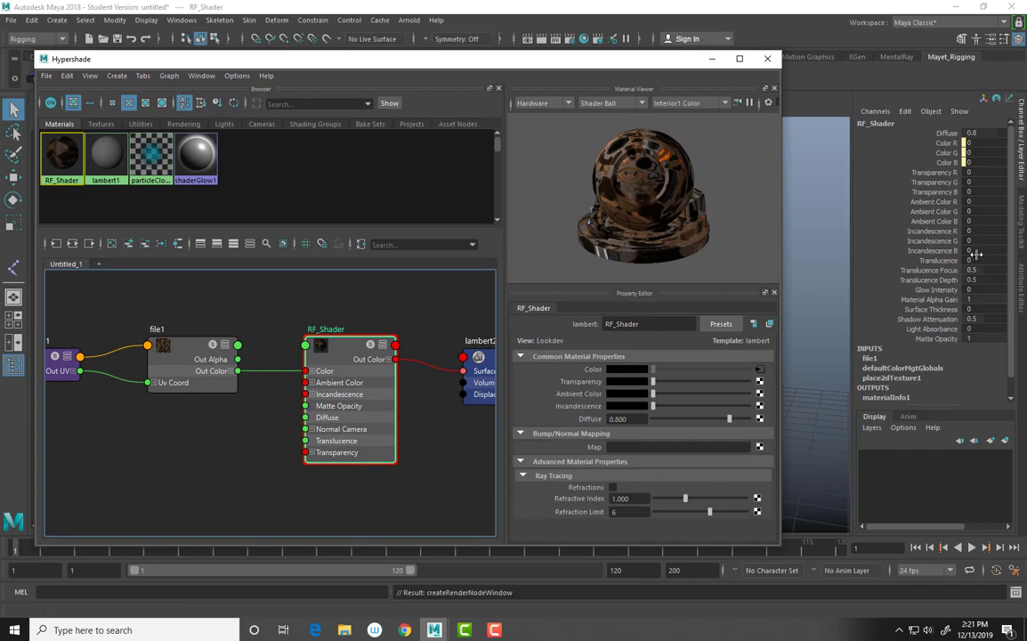
left_click(1020, 287)
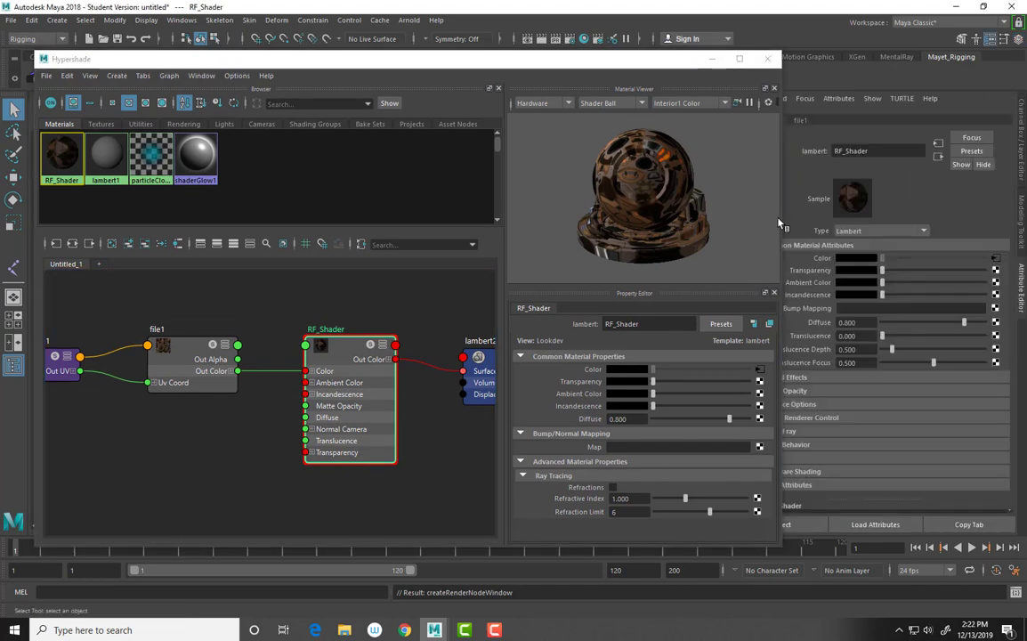
left_click_drag(780, 223, 681, 215)
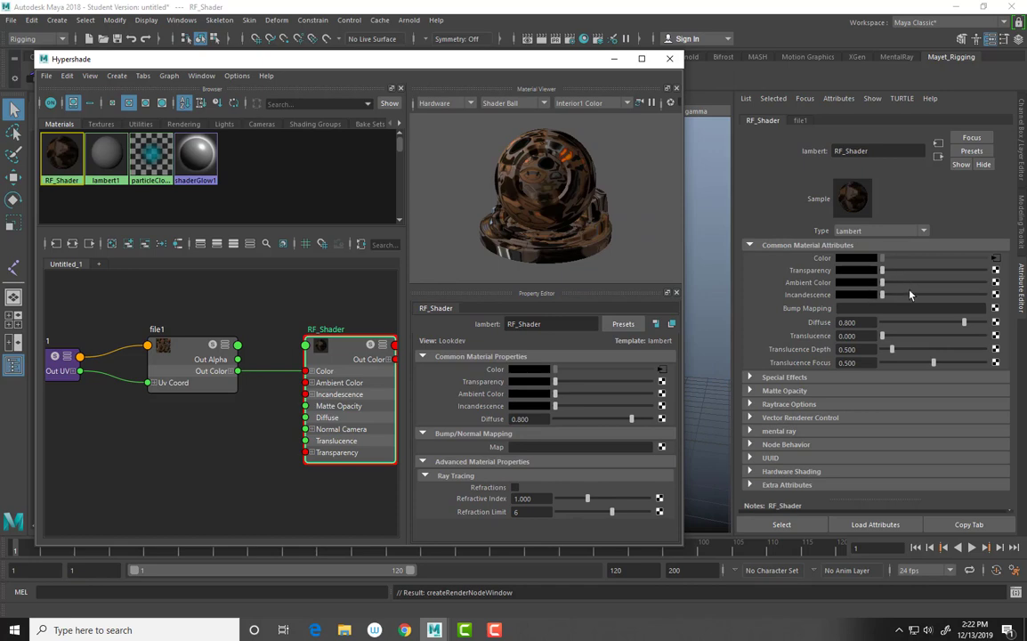
- Map a File texture to RF_Shader's Ambient Color and load ambient.tif from sourceimages as its image
left_click(995, 283)
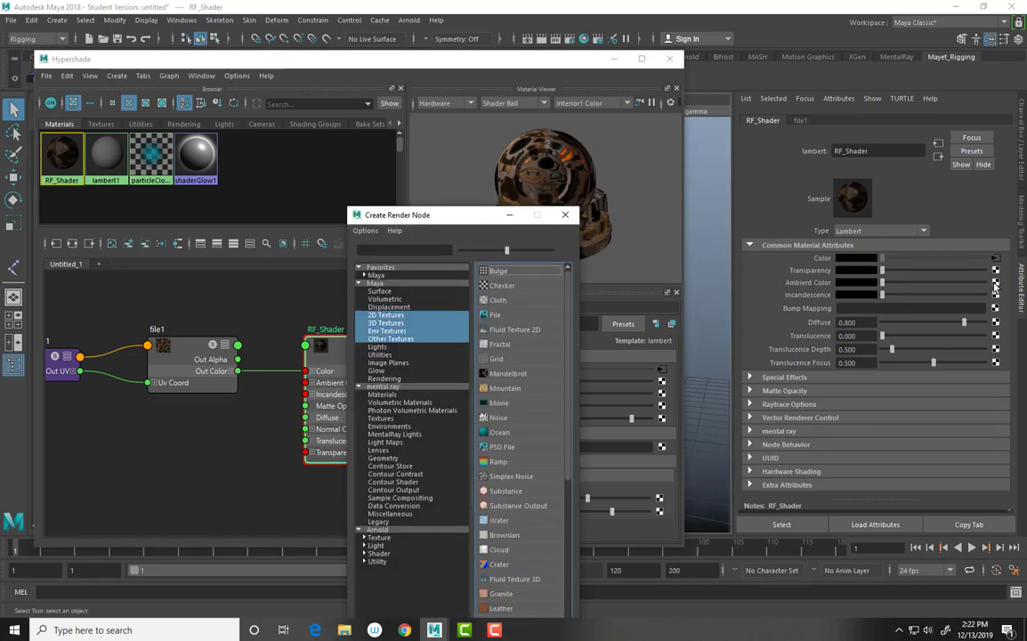
left_click(533, 315)
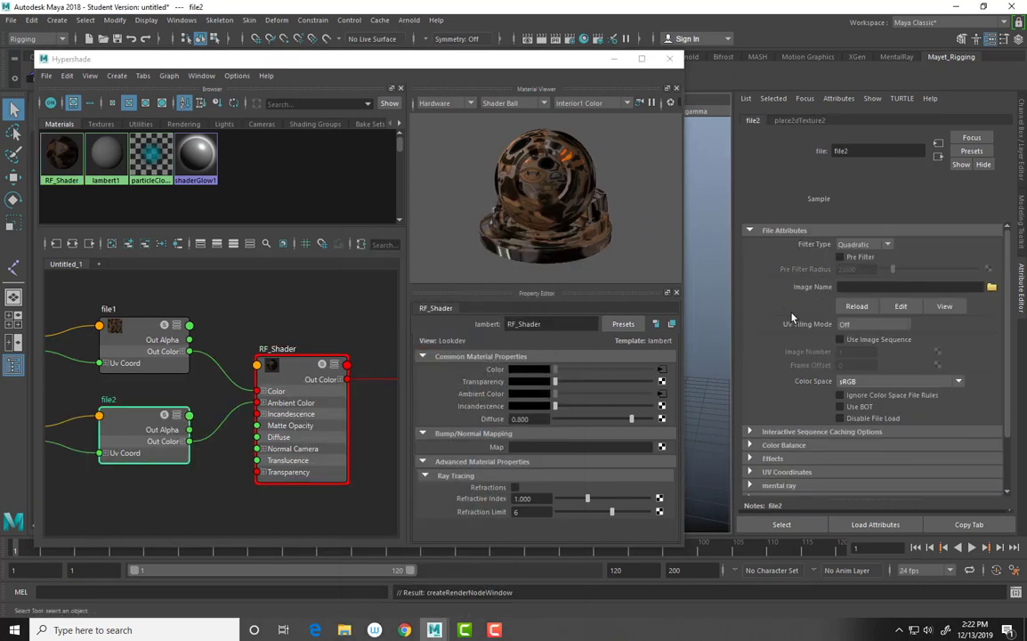
left_click(990, 288)
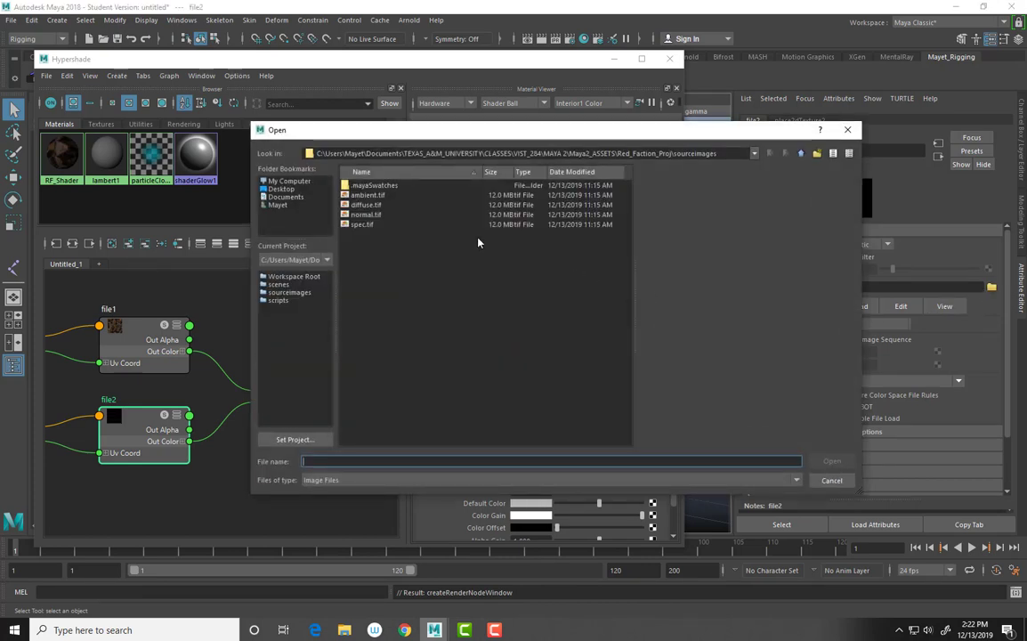
left_click(365, 195)
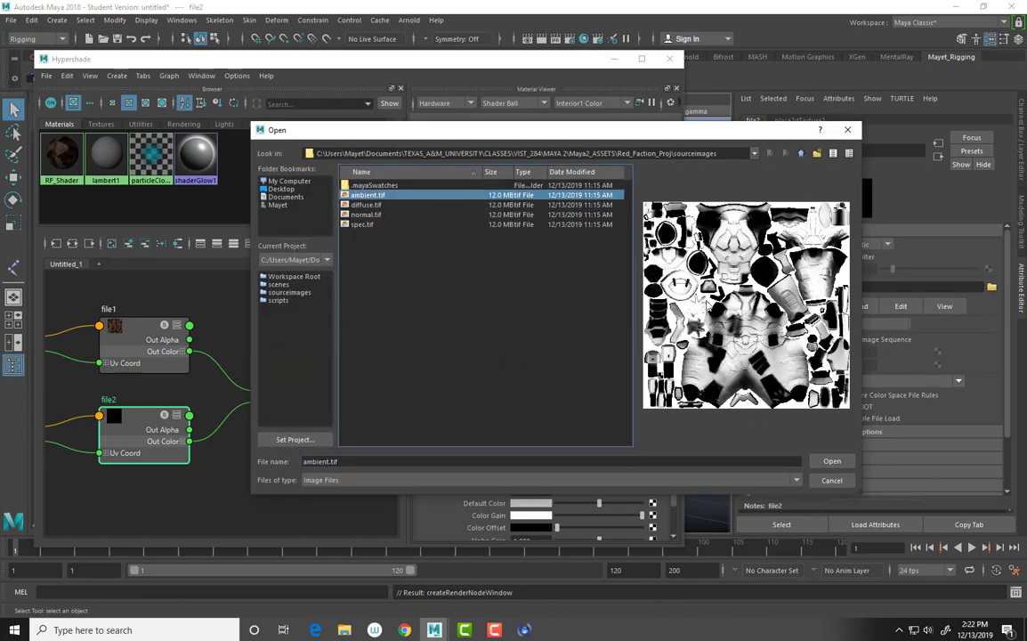
left_click(831, 462)
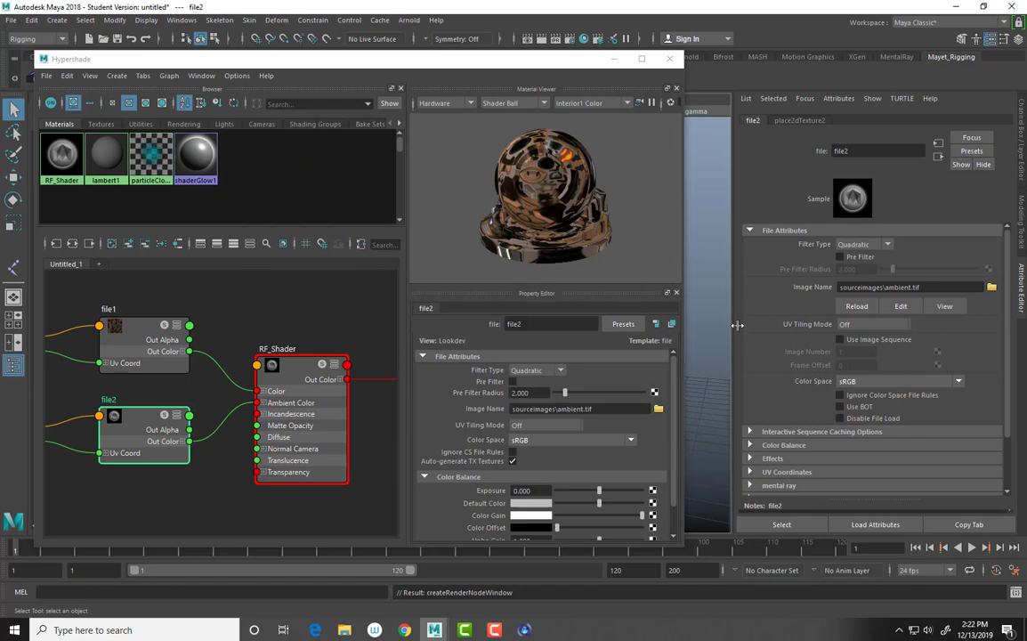
- Select RF_Shader, then check the supplied image maps in Red_Faction_Proj's sourceimages folder in File Explorer and return to Maya
left_click(284, 356)
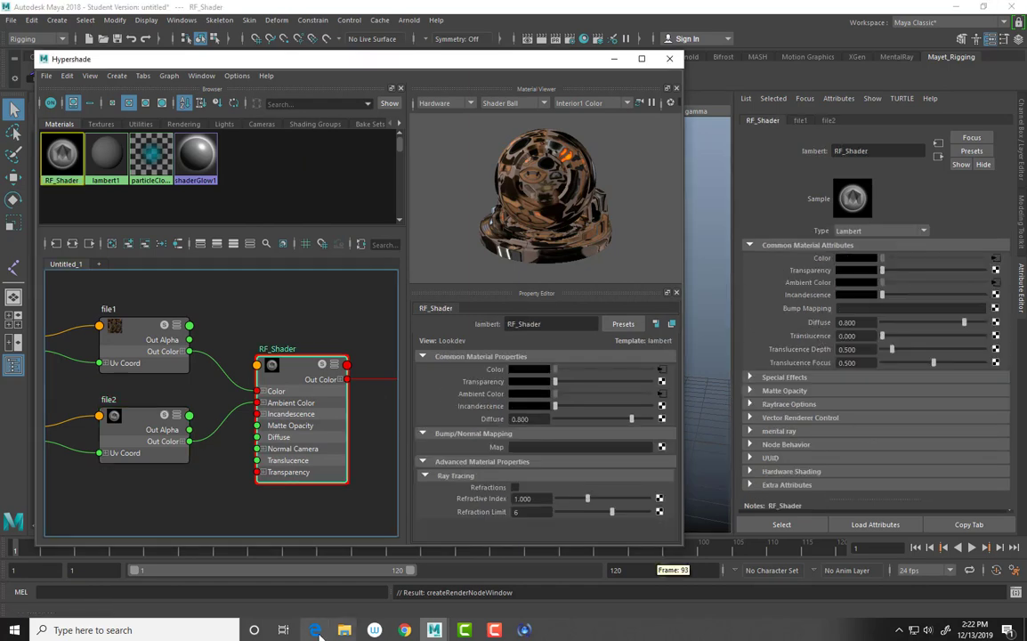
left_click(343, 630)
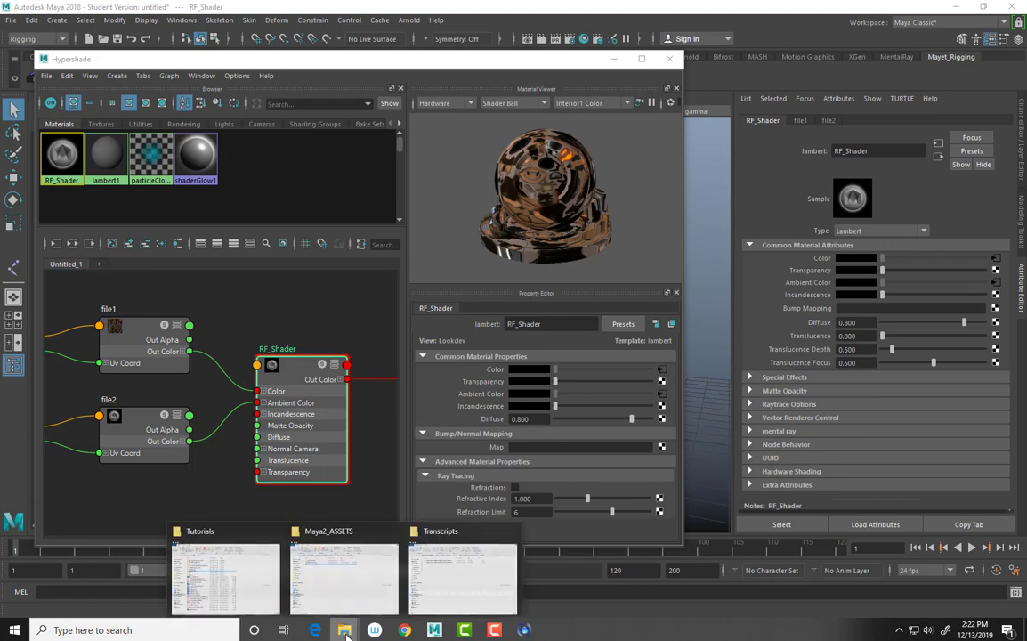
left_click(337, 584)
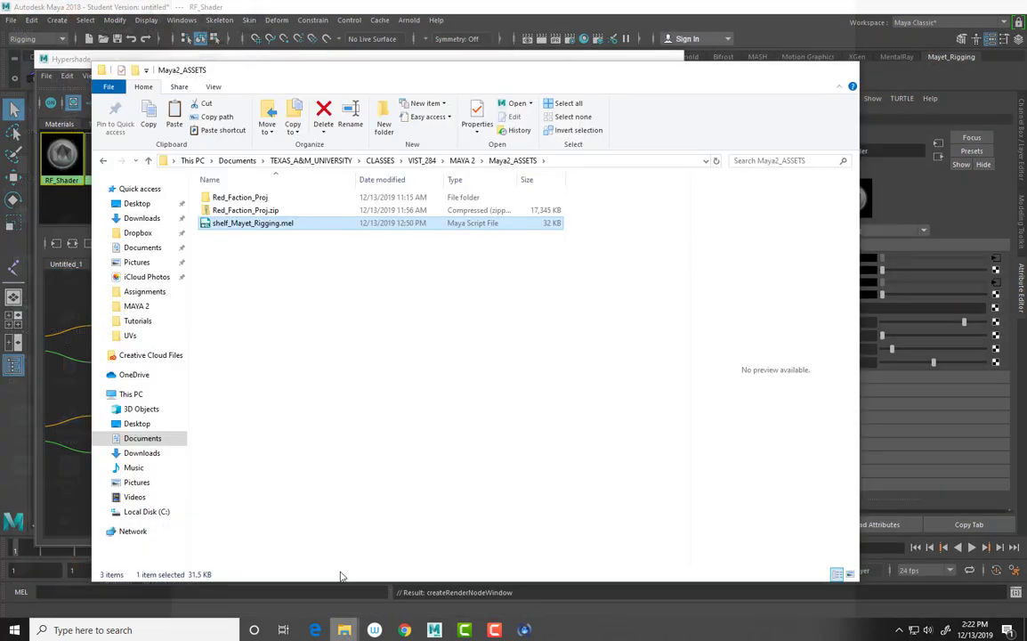
double_click(239, 198)
double_click(235, 222)
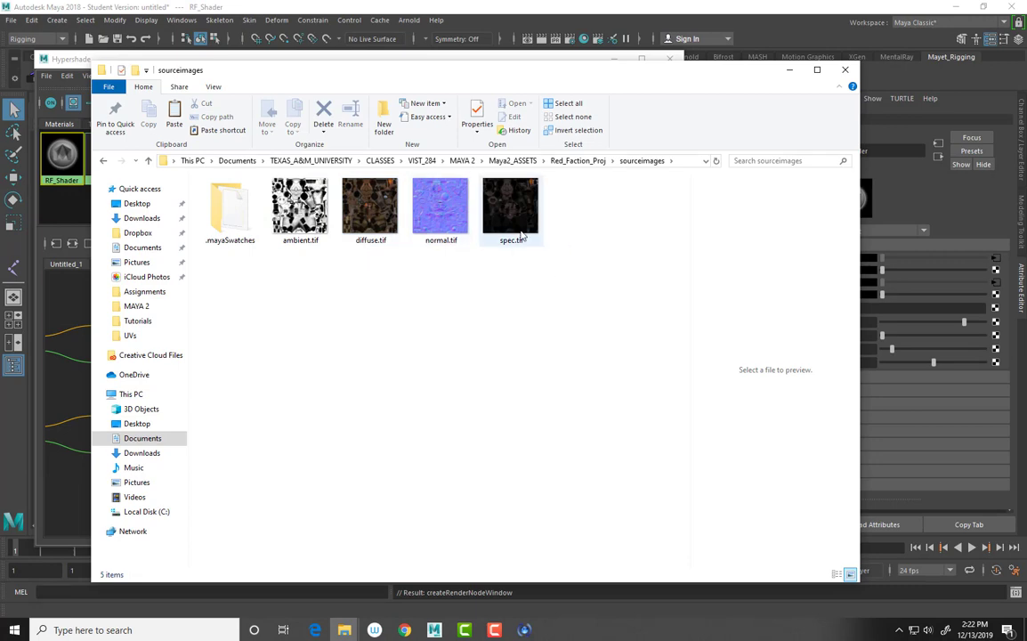
left_click(790, 70)
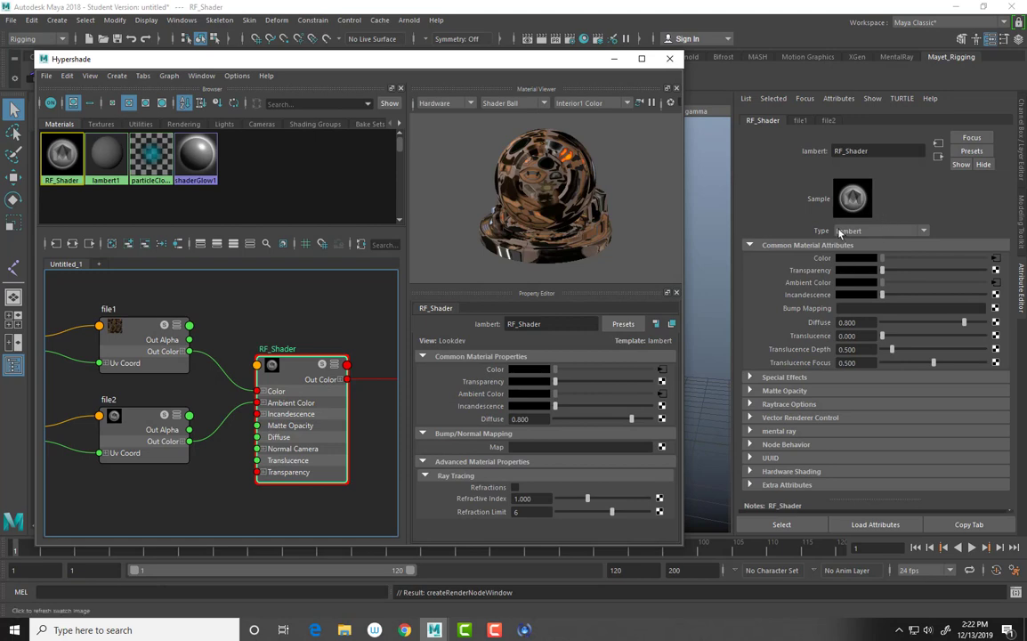
- Change the RF_Shader material's type to Blinn and rename the converted material RF_Shader
left_click(922, 231)
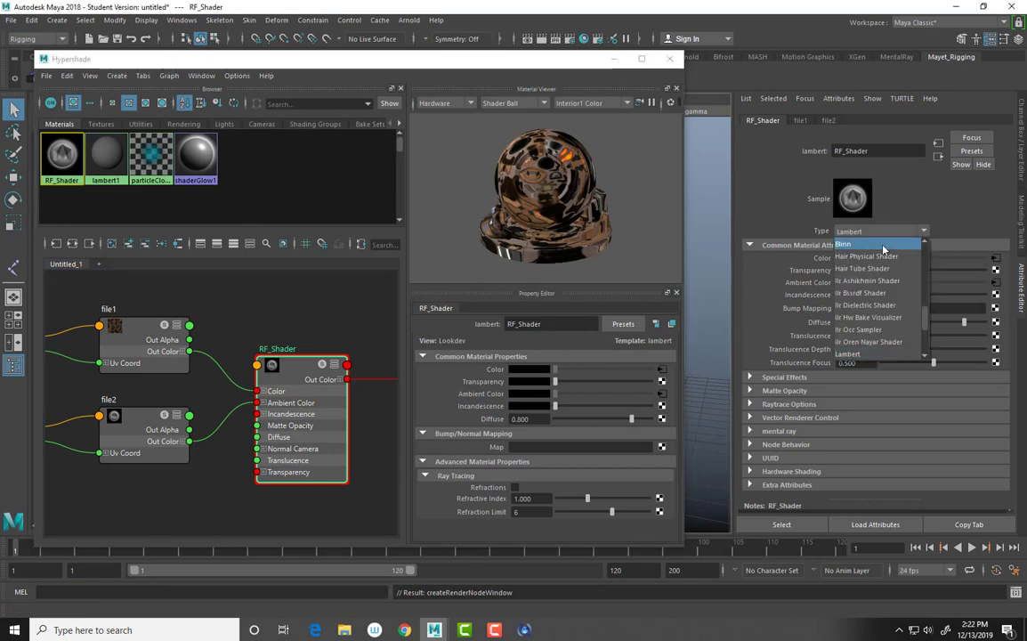
left_click(884, 247)
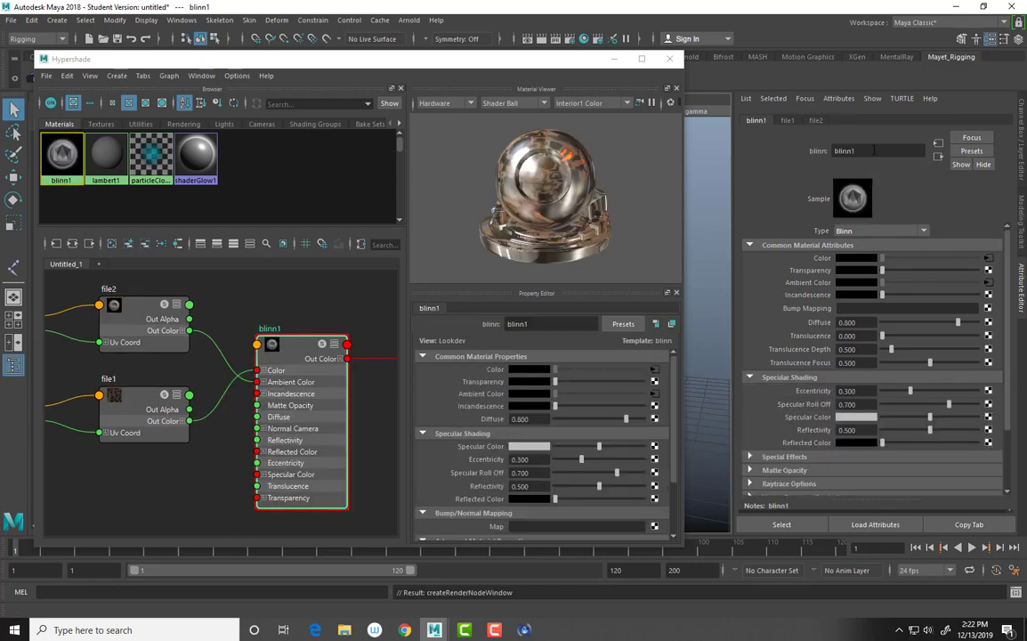
left_click_drag(871, 151, 788, 158)
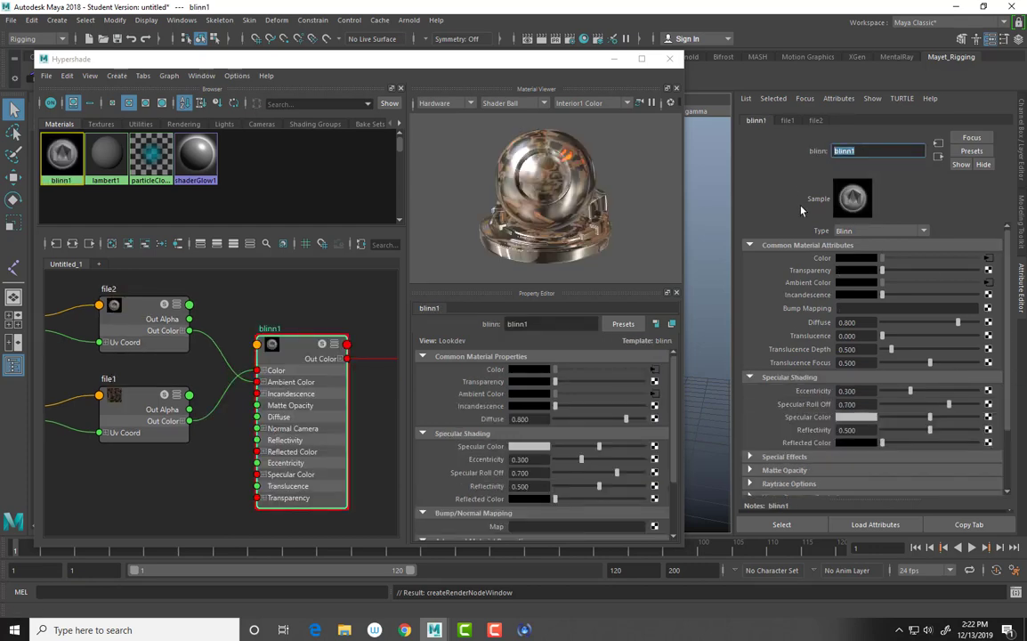
type("RF_Shader")
key("Return")
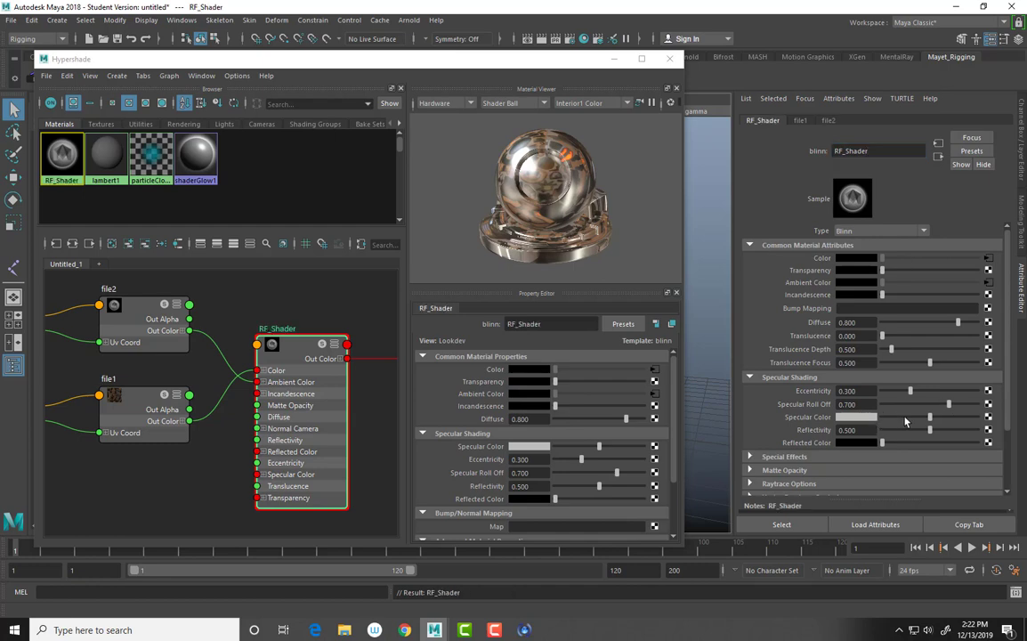
- Map a File texture to RF_Shader's Specular Color and load spec.tif from sourceimages as its image
left_click(987, 416)
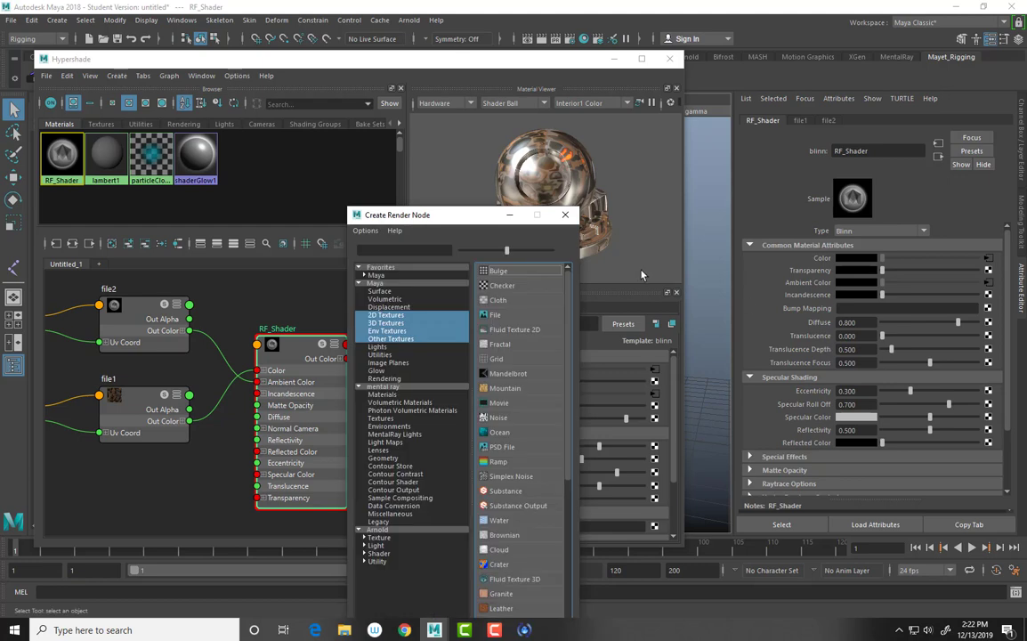
left_click(495, 315)
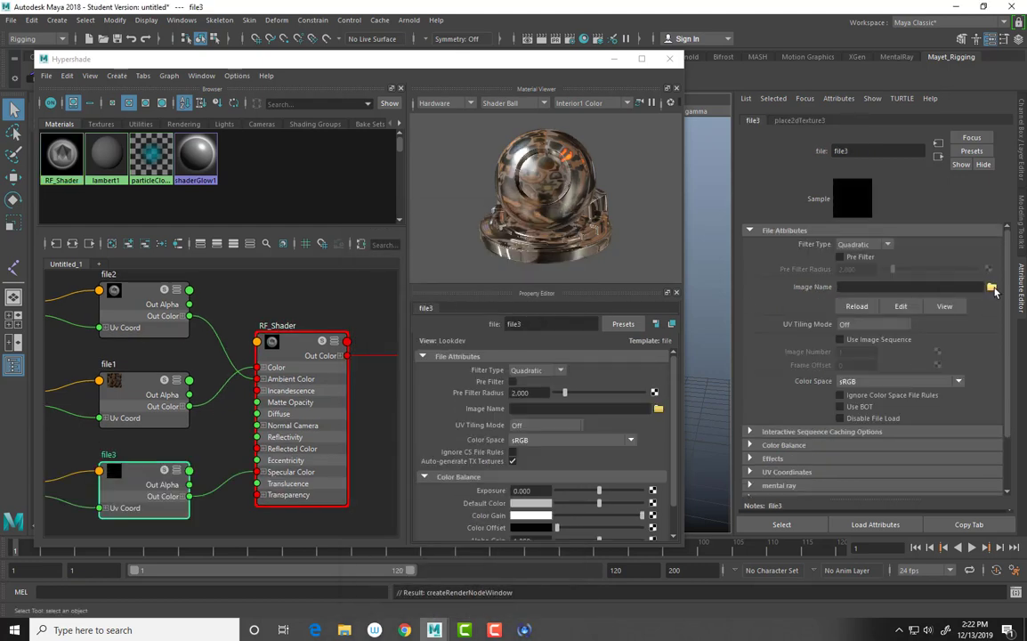
left_click(992, 286)
left_click(359, 224)
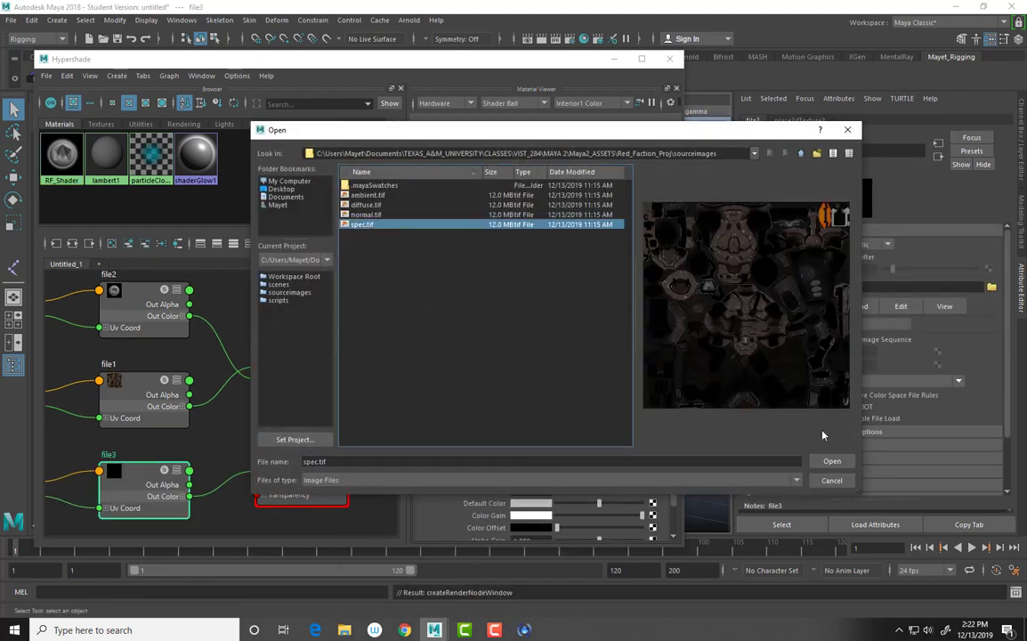
left_click(831, 461)
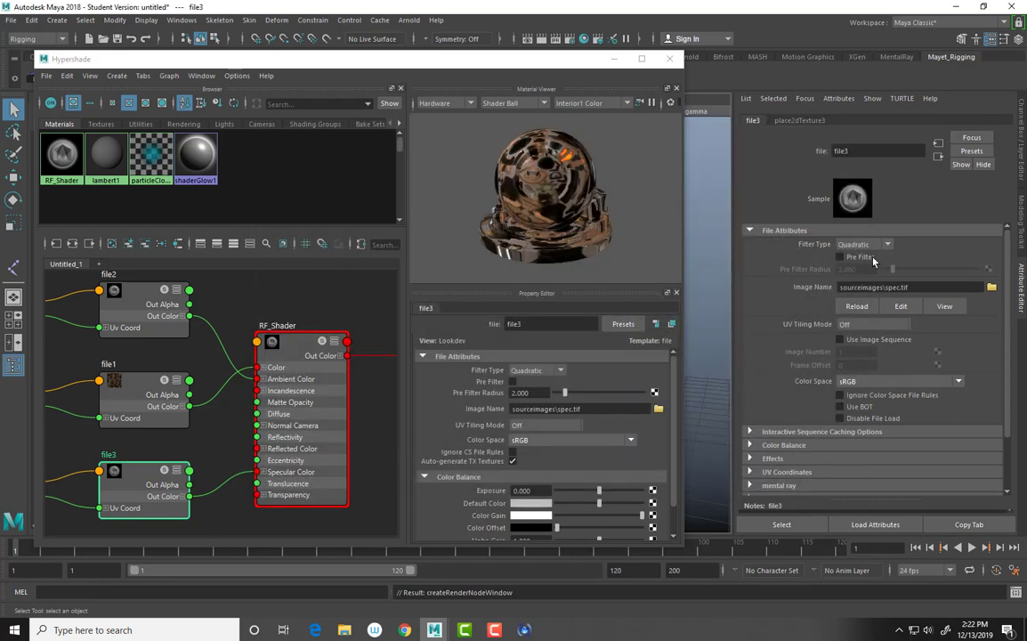
- Map a File texture to RF_Shader's Bump Mapping and set the bump node to be used as Tangent Space Normals
left_click(281, 343)
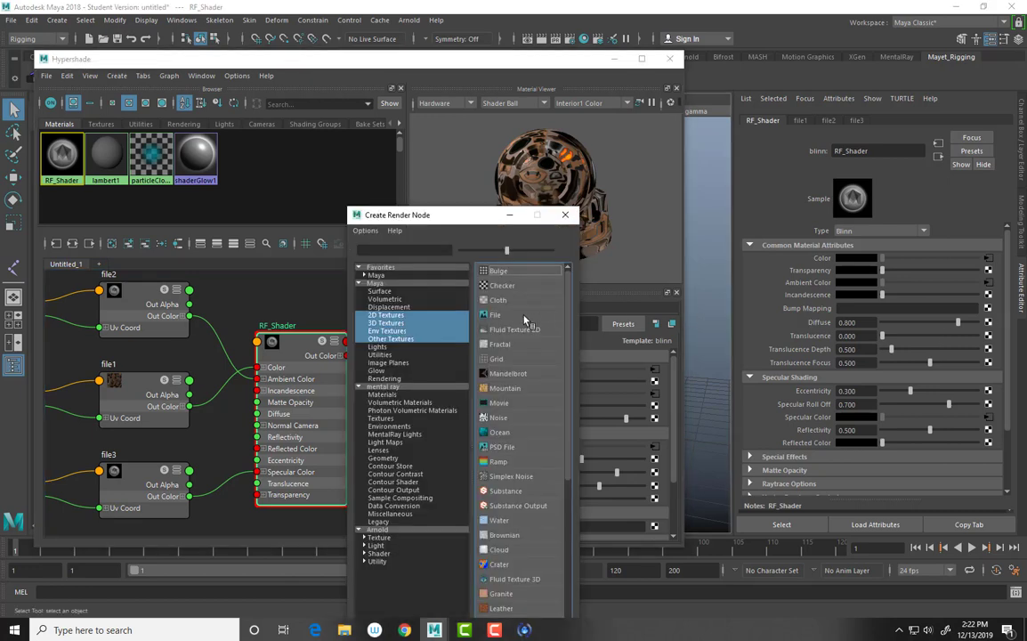
left_click(525, 316)
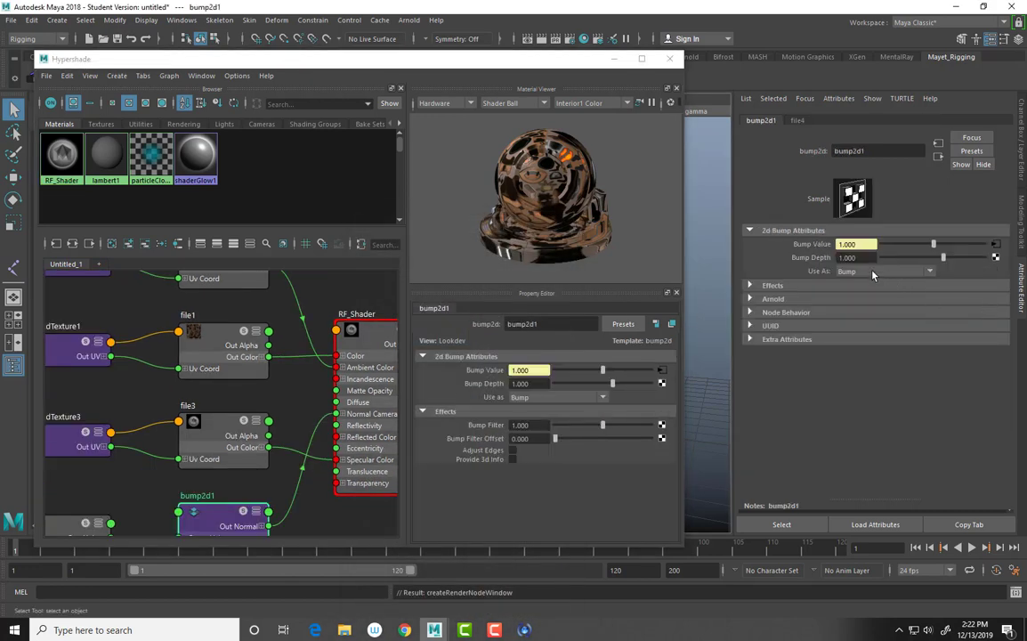
left_click(872, 271)
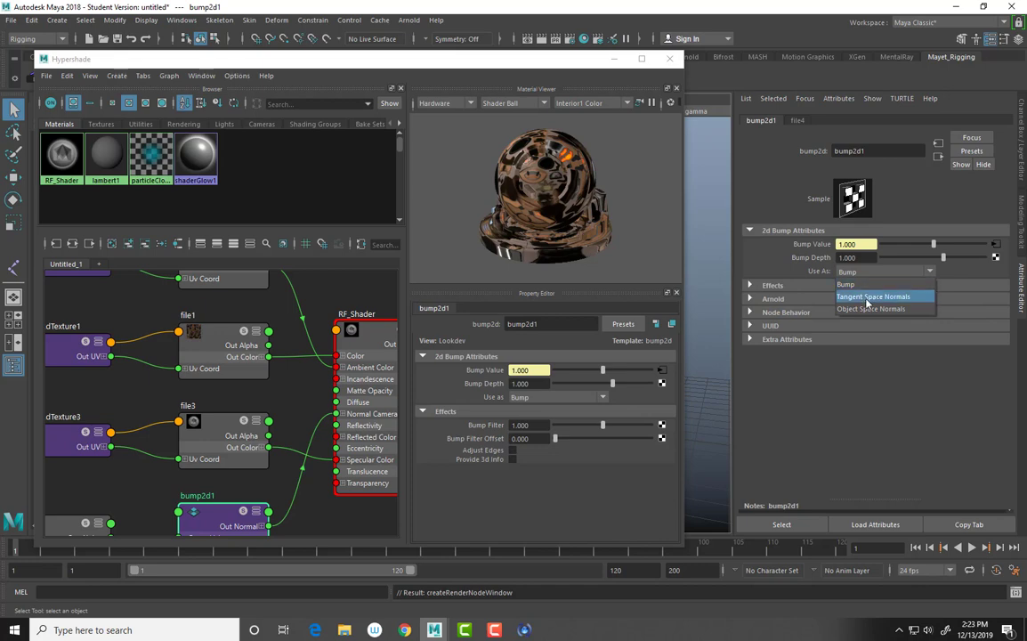
left_click(866, 299)
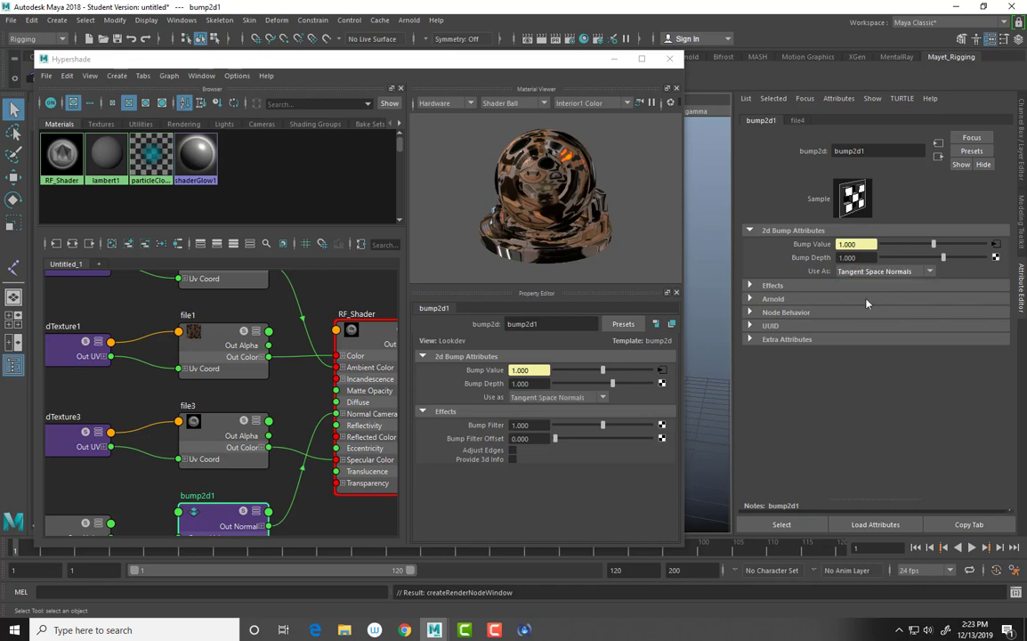
- Load normal.tif from sourceimages as the image of the File texture connected to the bump node's Bump Value
left_click(997, 245)
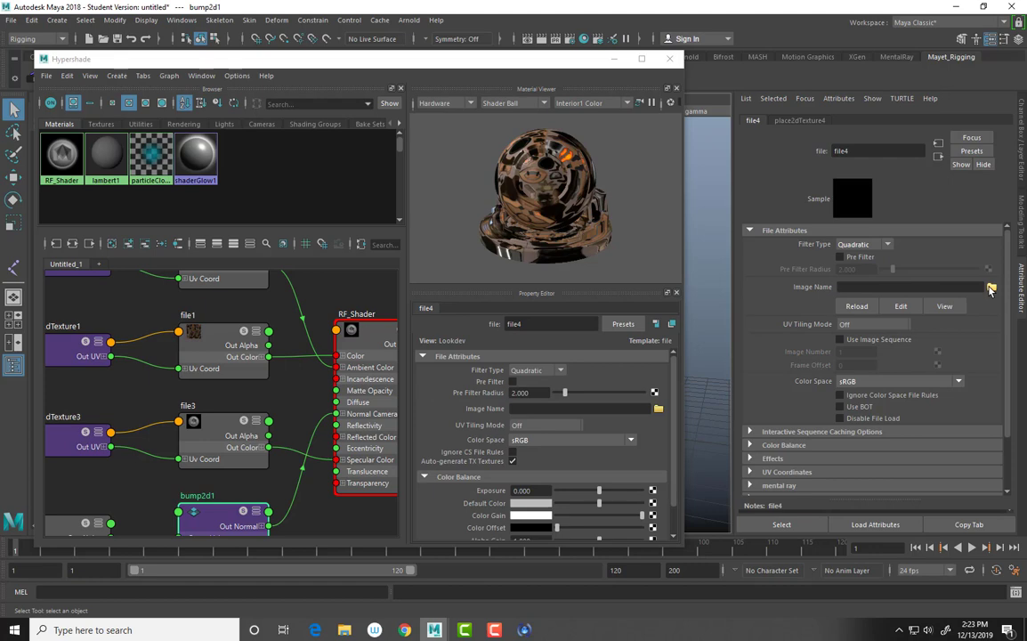
left_click(992, 290)
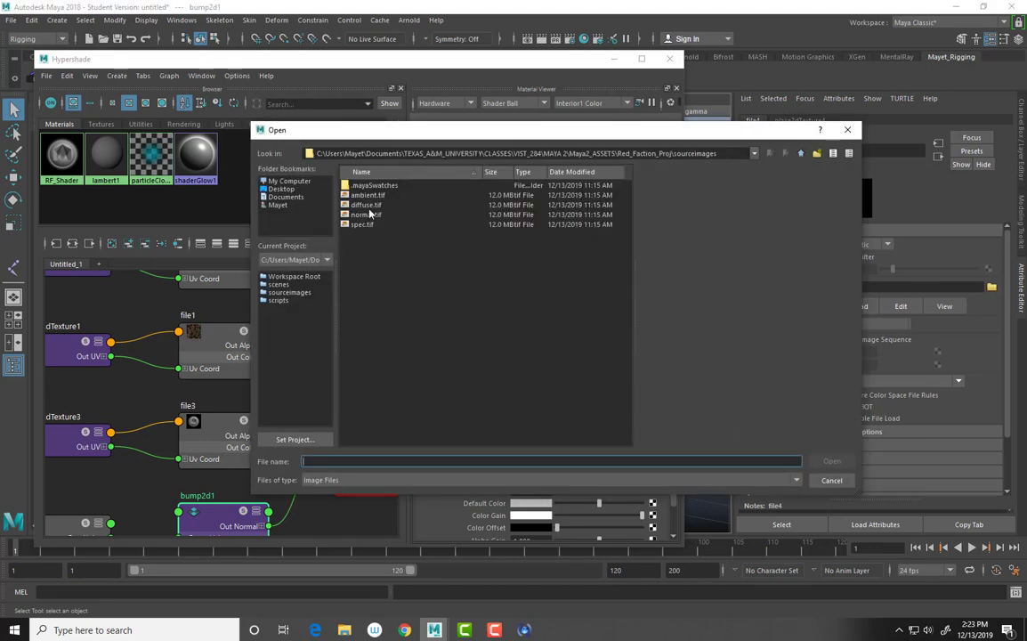
left_click(366, 214)
left_click(842, 463)
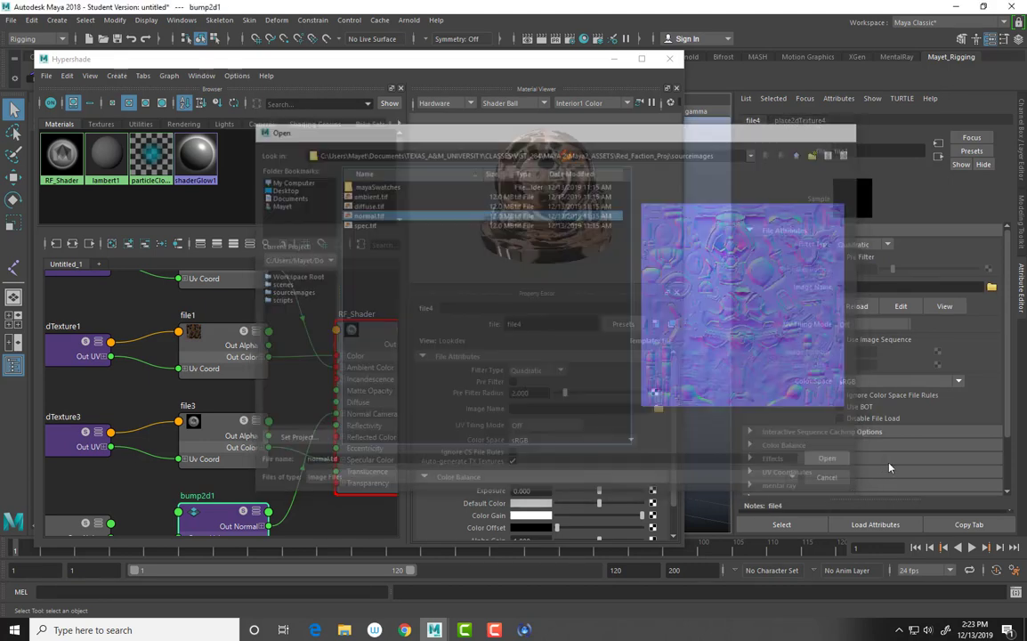
- Minimize the Hypershade and assign the existing RF_Shader material to the model:master_AO character mesh
left_click_drag(568, 59, 626, 248)
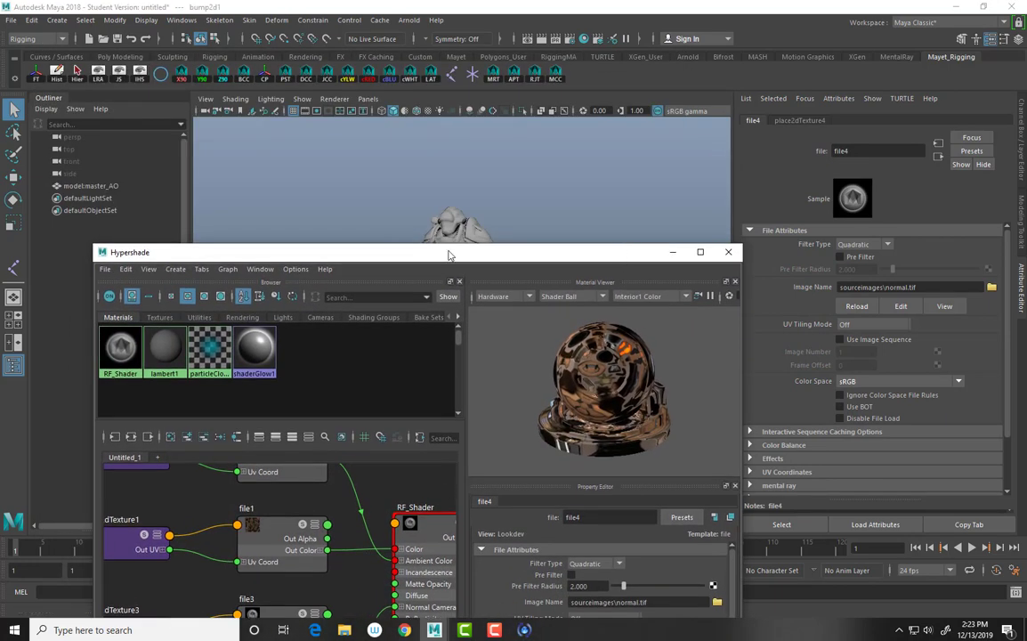
left_click(673, 254)
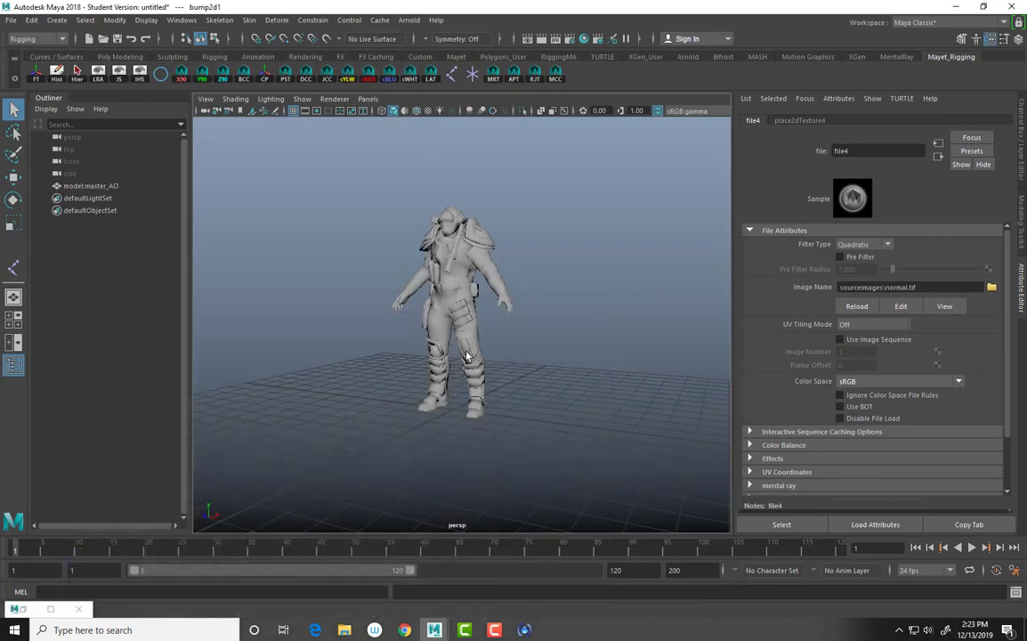
left_click(411, 267)
right_click(451, 267)
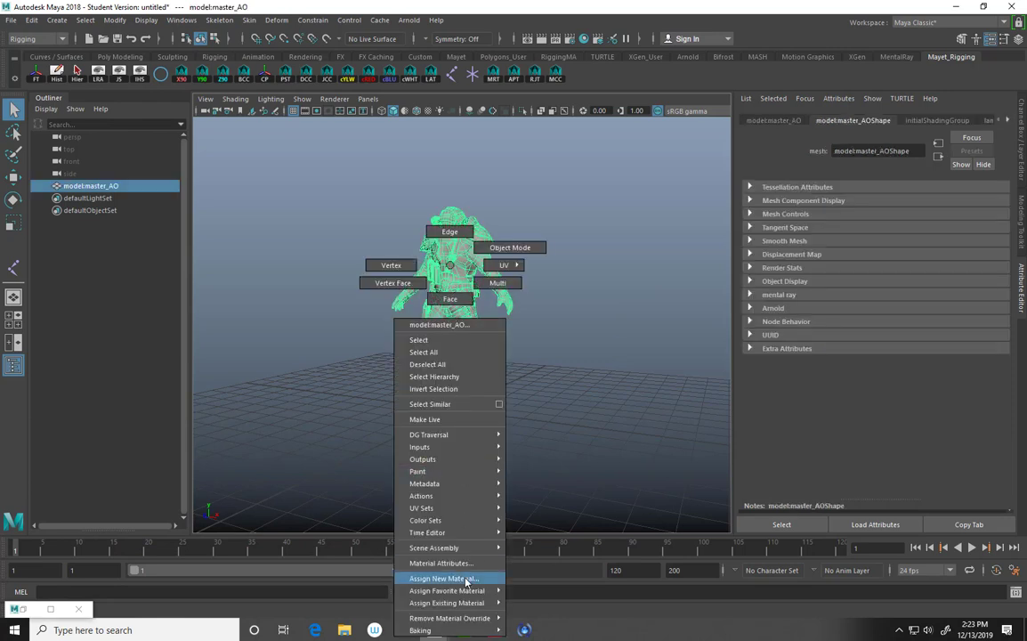
mouse_move(460, 606)
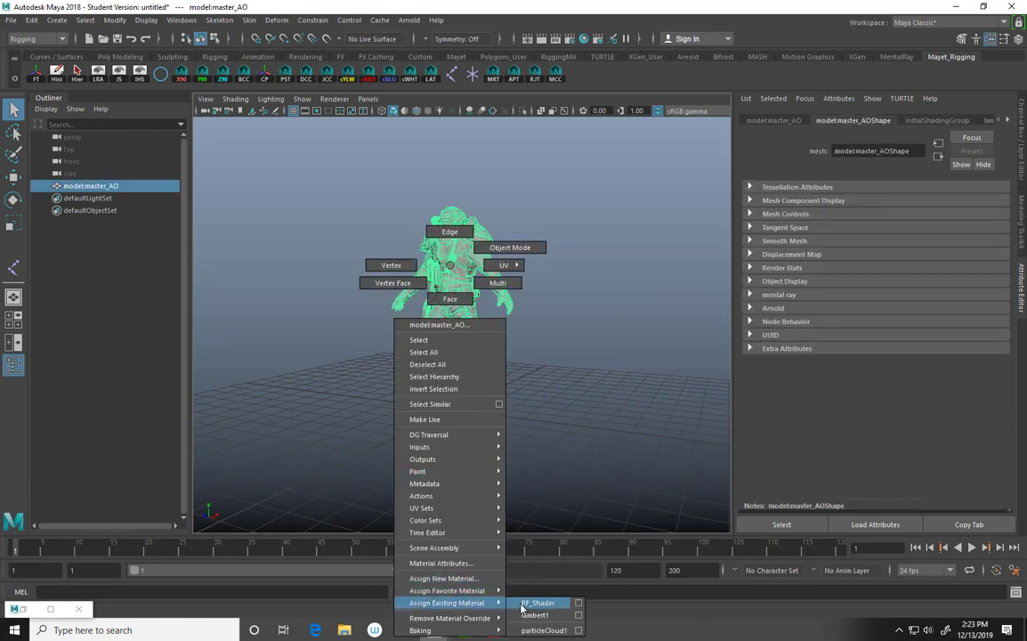
left_click(538, 602)
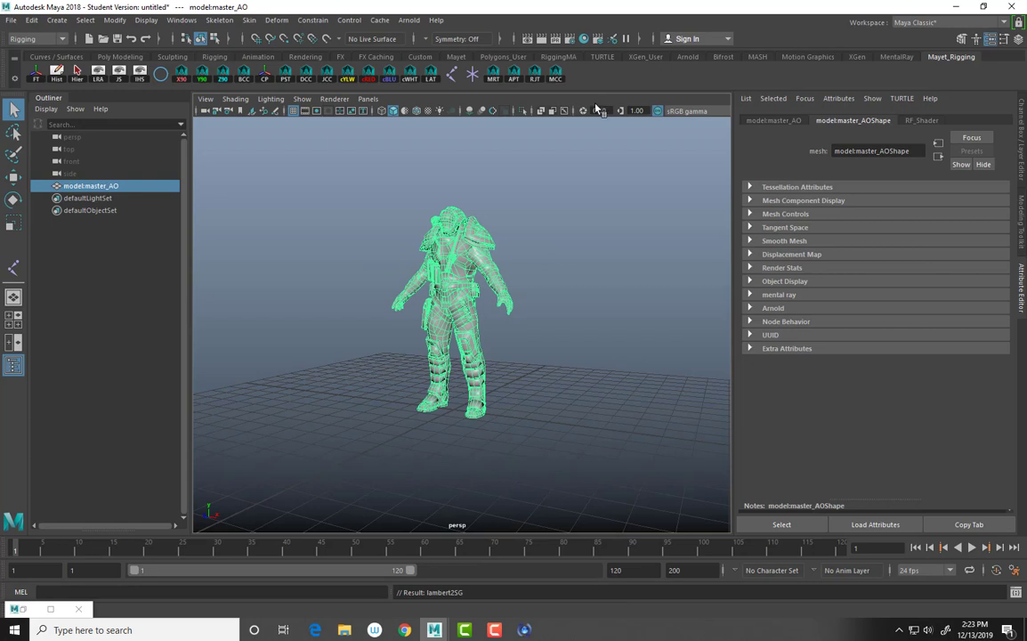
- Turn on textured display in the perspective viewport, deselect the character and inspect its textures up close
key("6")
left_click(568, 365)
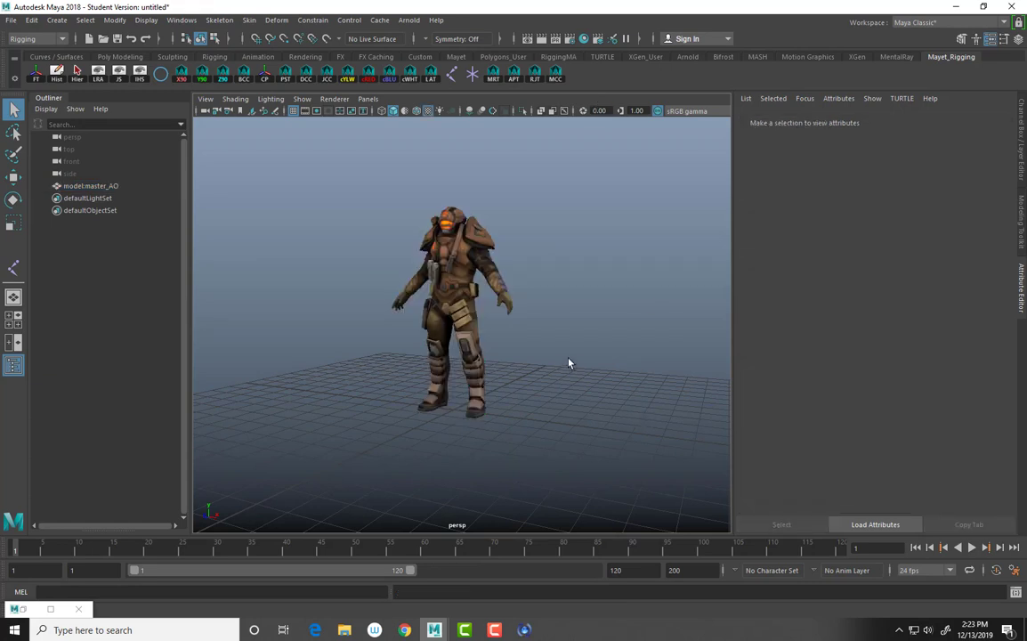
mouse_move(569, 364)
left_mouse_down("alt")
mouse_move(516, 328)
mouse_move(612, 335)
mouse_move(498, 312)
mouse_move(516, 343)
mouse_move(544, 361)
mouse_move(567, 359)
left_mouse_up("alt")
scroll(529, 347, "up", 5)
scroll(547, 353, "down", 4)
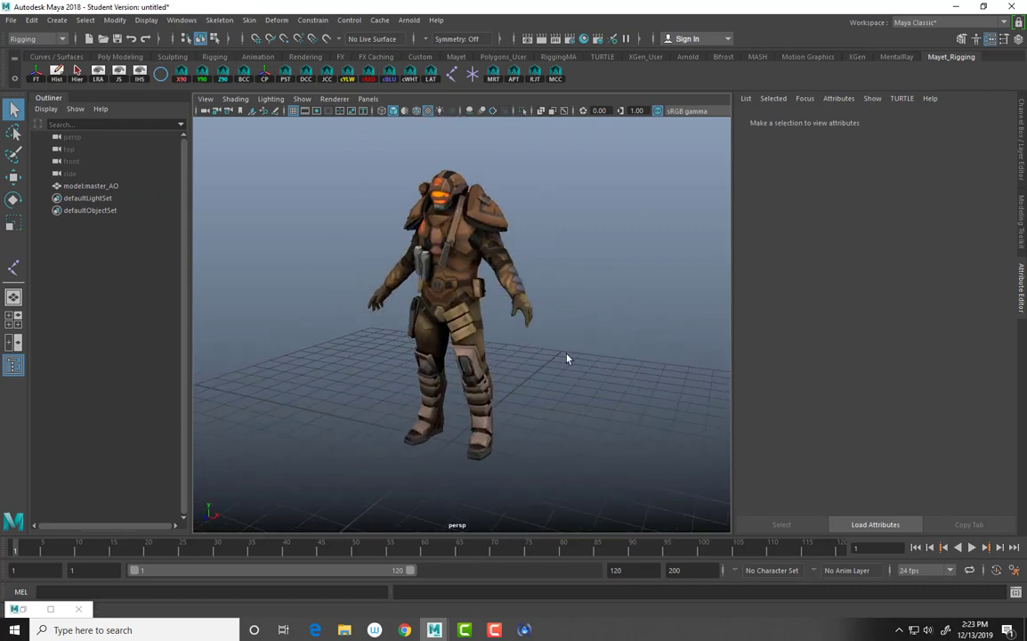
- Save the scene as Maya ASCII in the scenes folder, named with the author's last and first name followed by _RFRig_vs01
left_click(14, 22)
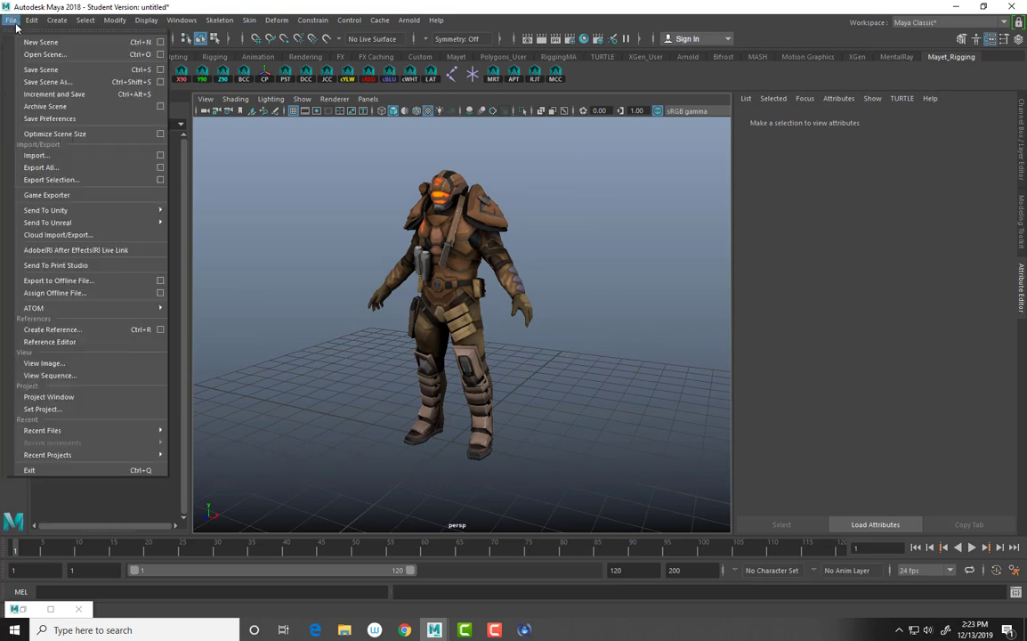
left_click(49, 82)
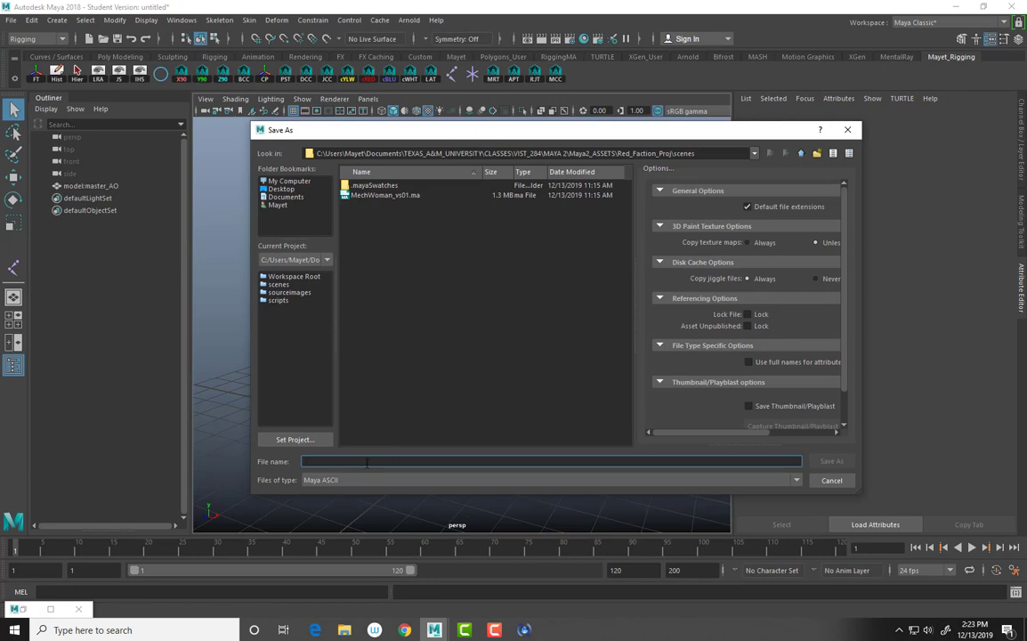
type("Andreass")
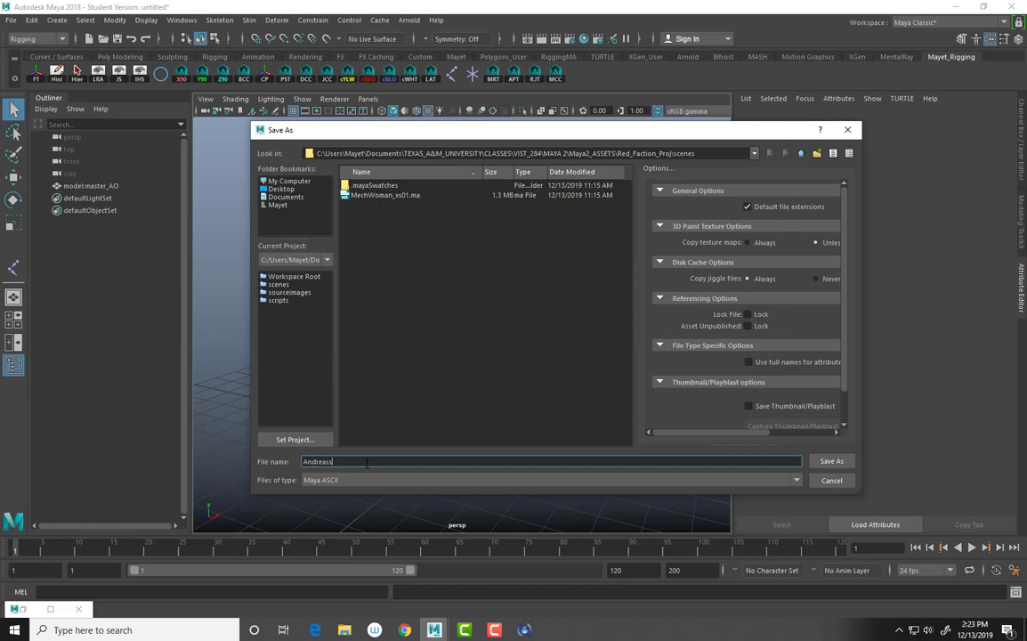
type("enMayet")
type("1")
type("Rig")
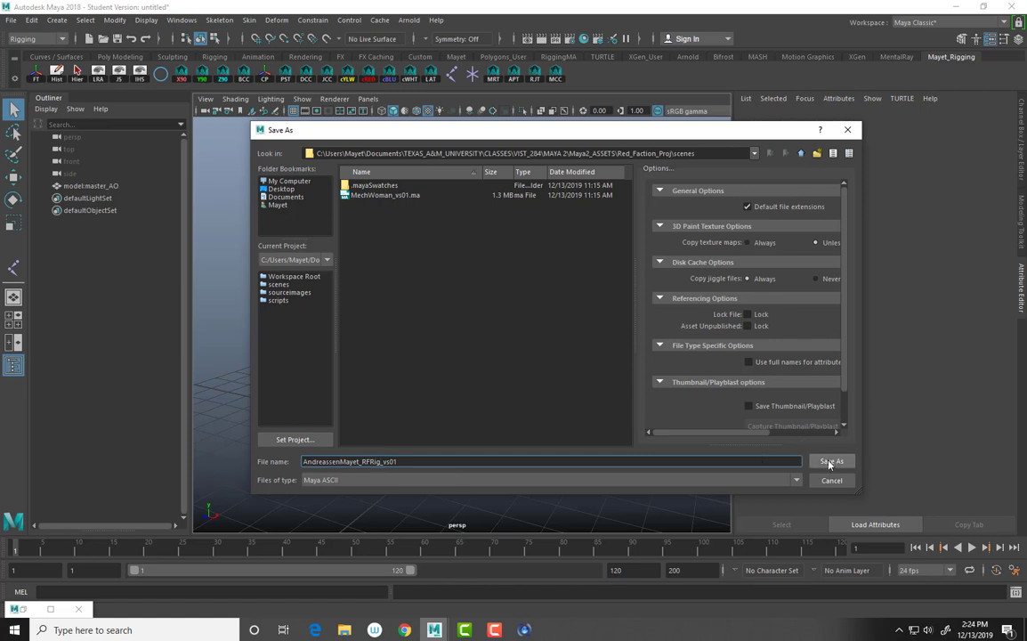
left_click(829, 462)
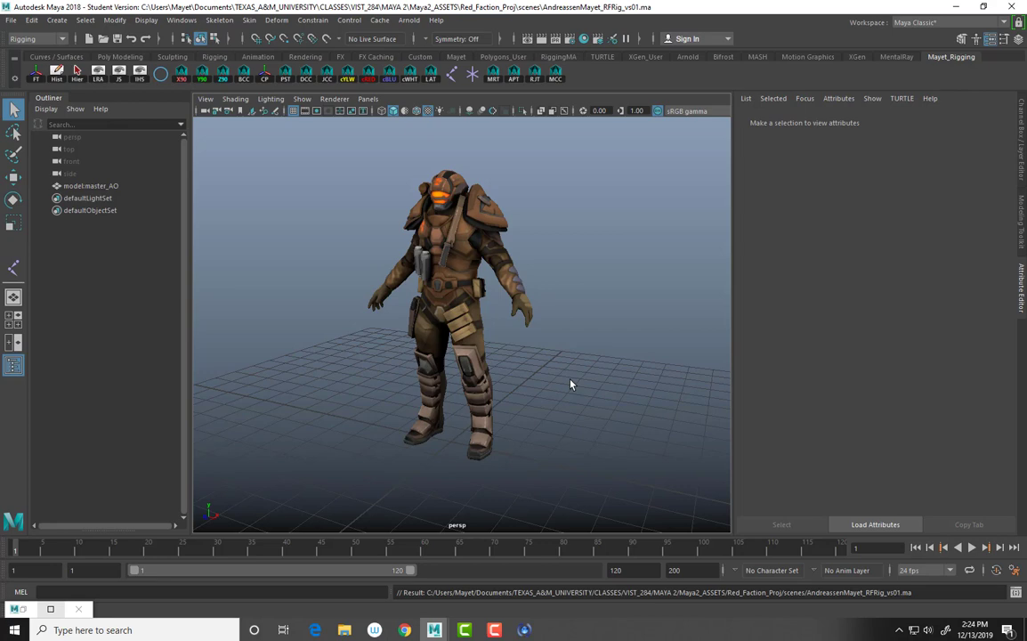
- Switch the viewport to the front view and enlarge the character to fill its height
key("space")
left_click_drag(570, 385, 571, 415)
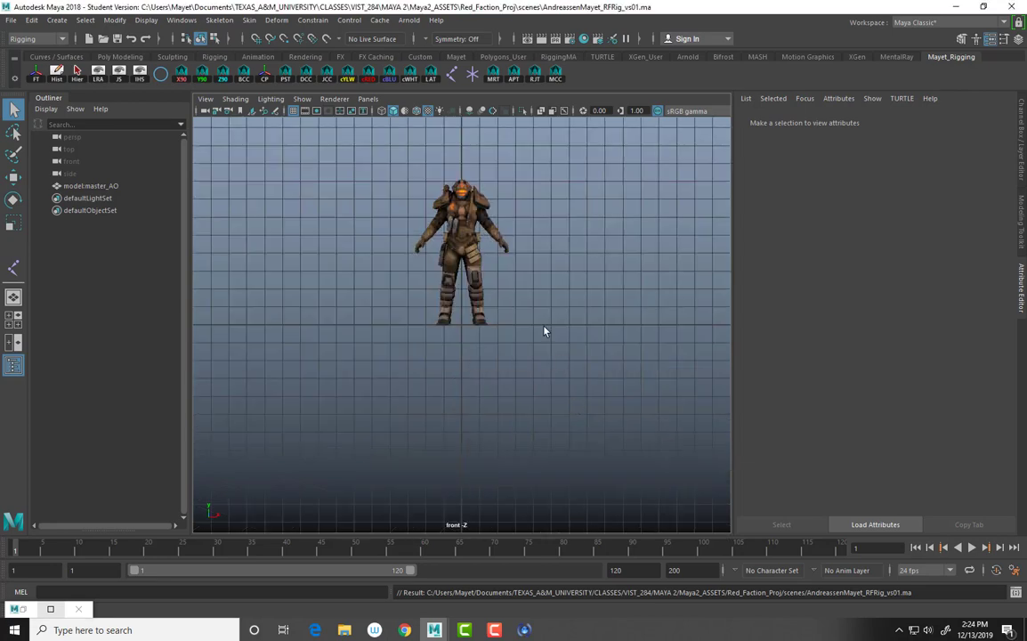
scroll(542, 354, "up", 8)
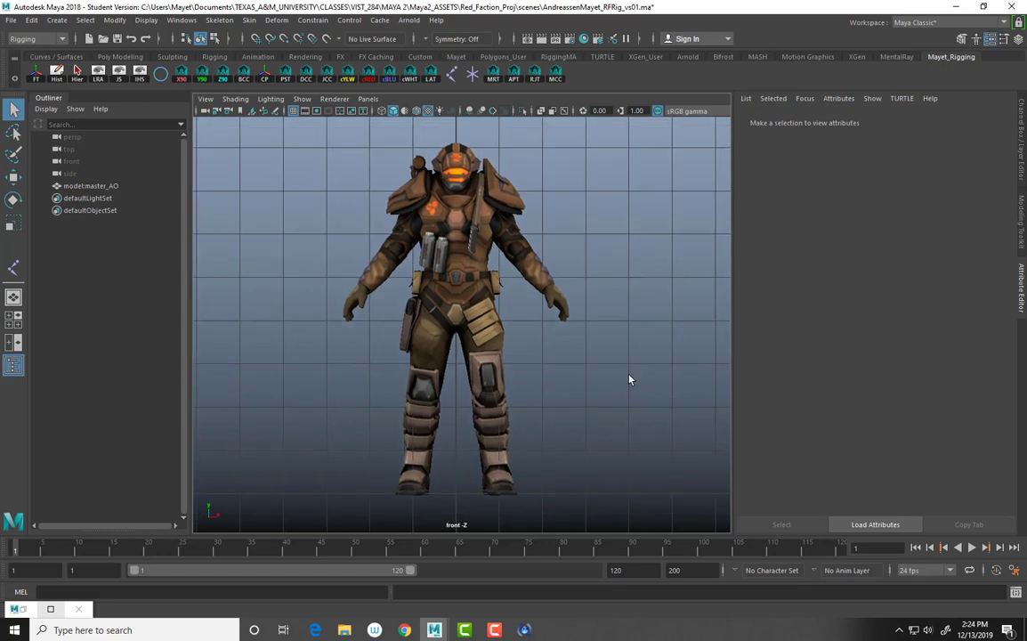
- Launch Adobe Photoshop 2020 and close the open Apple update window while it loads
left_click(135, 631)
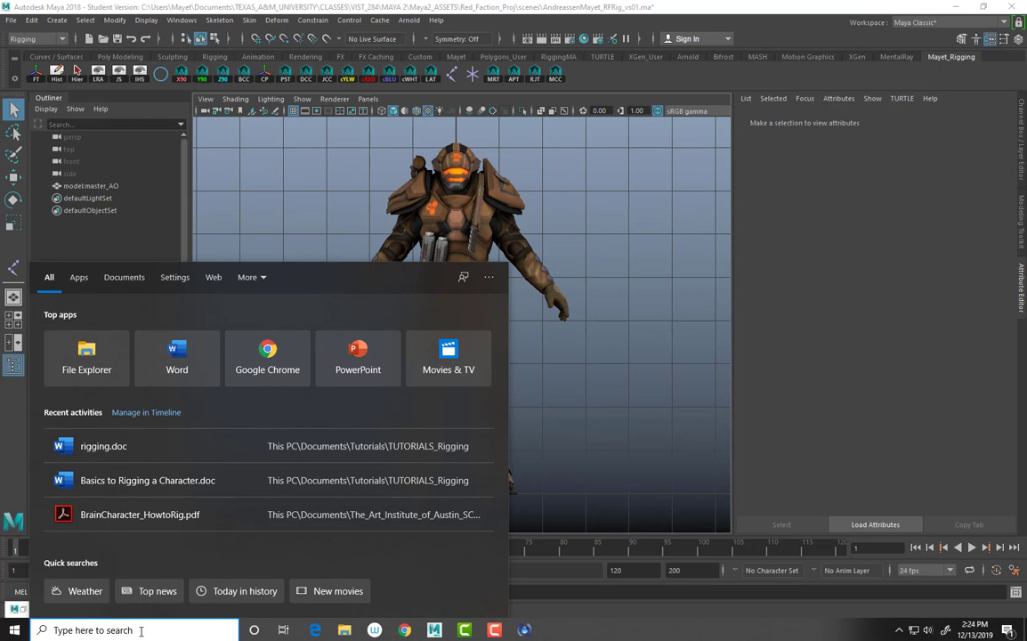
type("pho")
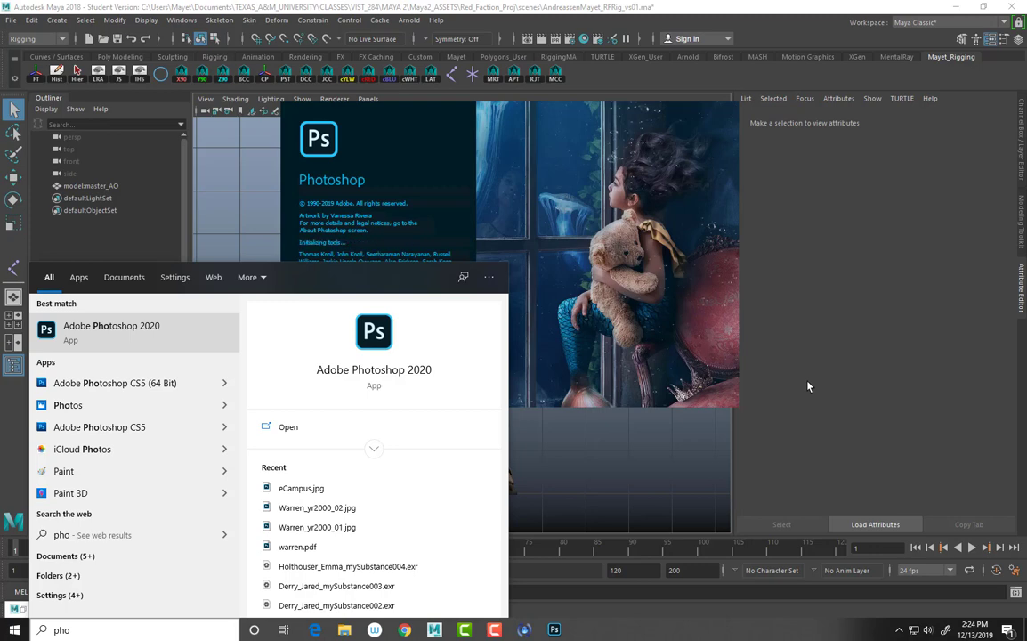
left_click(653, 497)
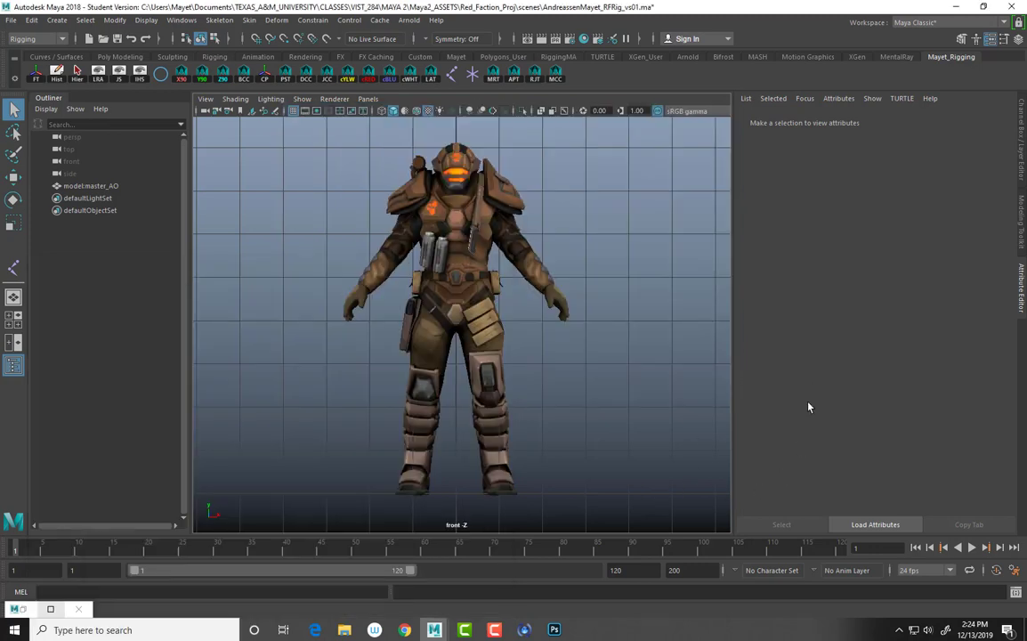
left_click(549, 635)
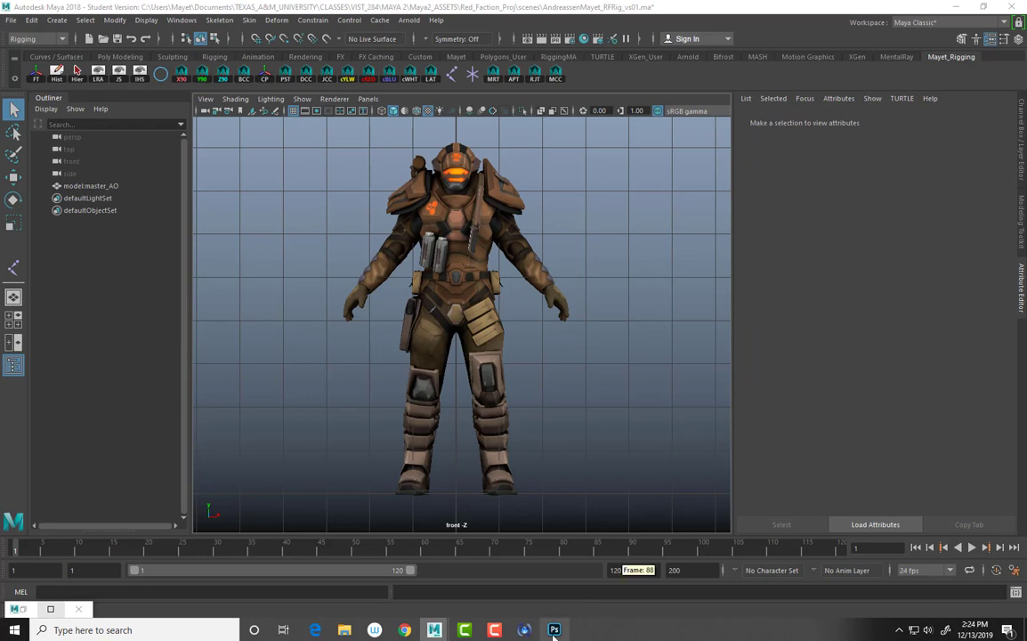
mouse_move(524, 629)
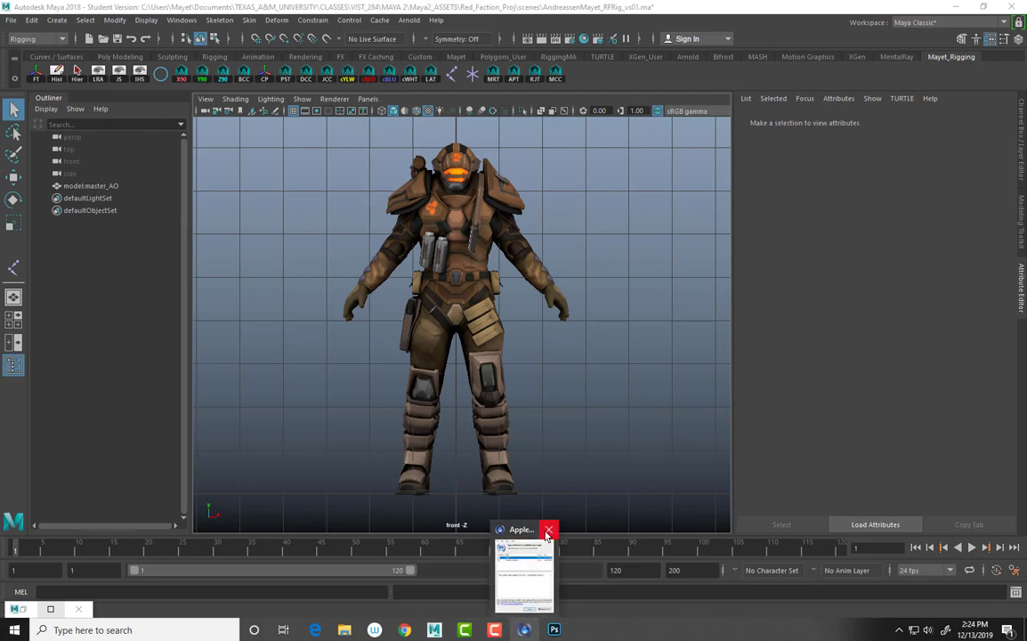
left_click(548, 530)
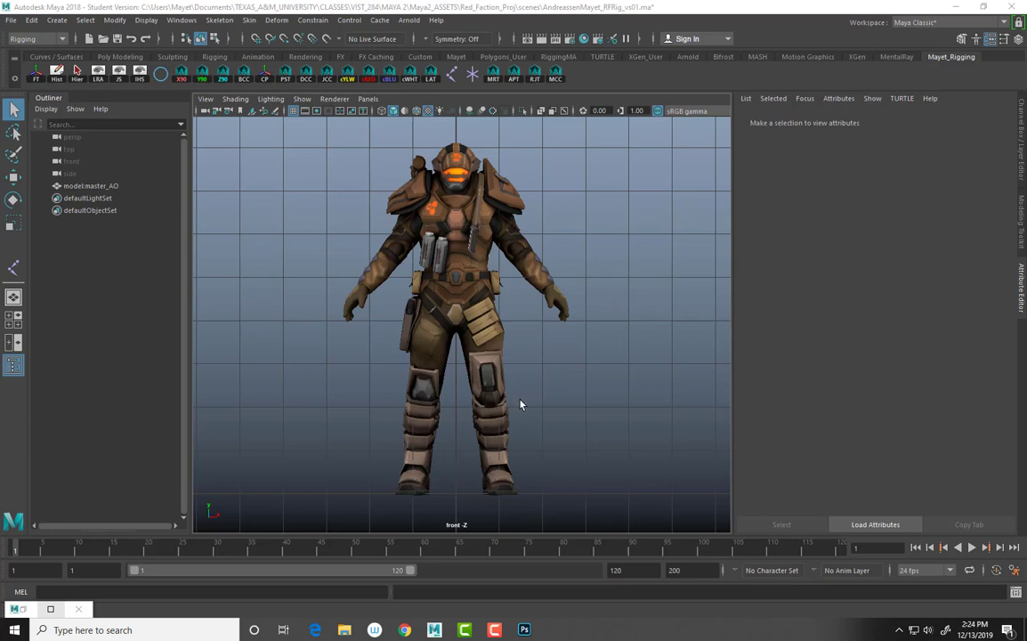
- Switch the Maya viewport from the front view to the side view
key("space")
left_click_drag(552, 383, 589, 389)
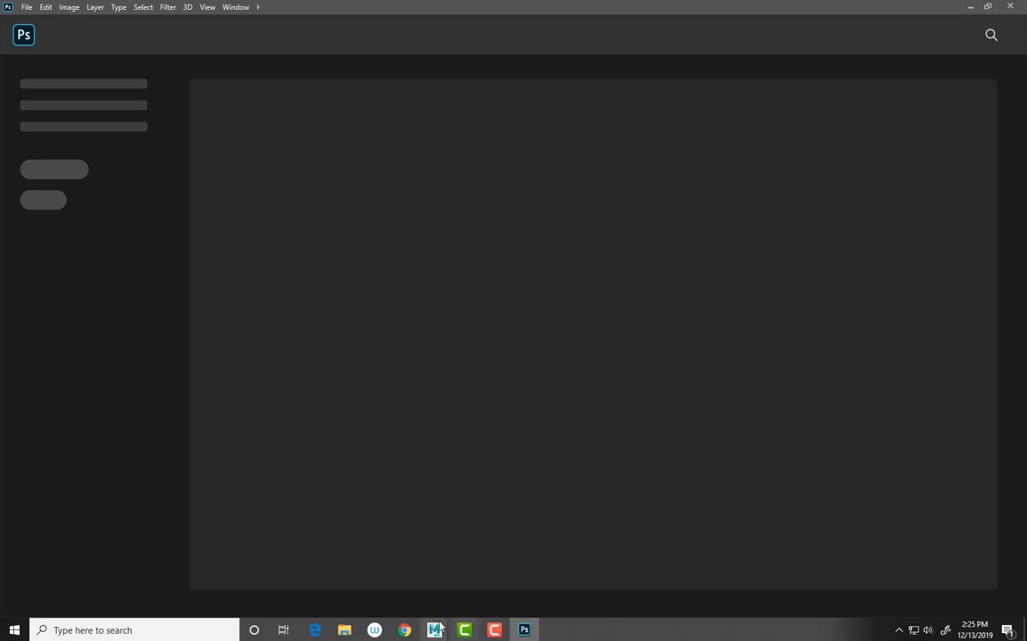
mouse_move(436, 626)
left_click(471, 591)
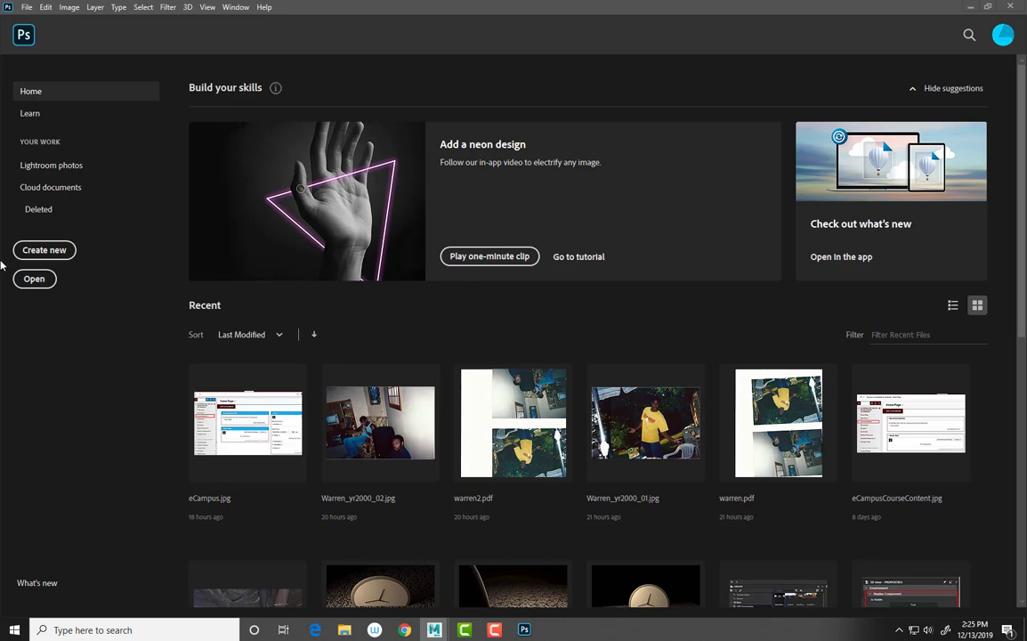
- Create a 2960 x 1050 pixel, 72 ppi Photoshop document from the clipboard preset and paste the front-view screenshot
left_click(37, 252)
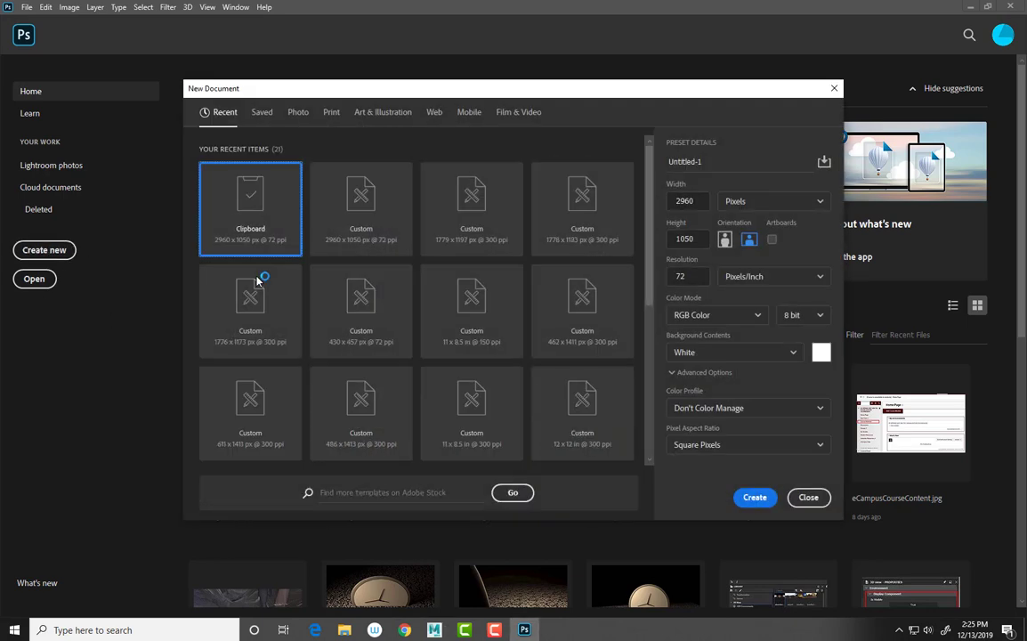
left_click(755, 497)
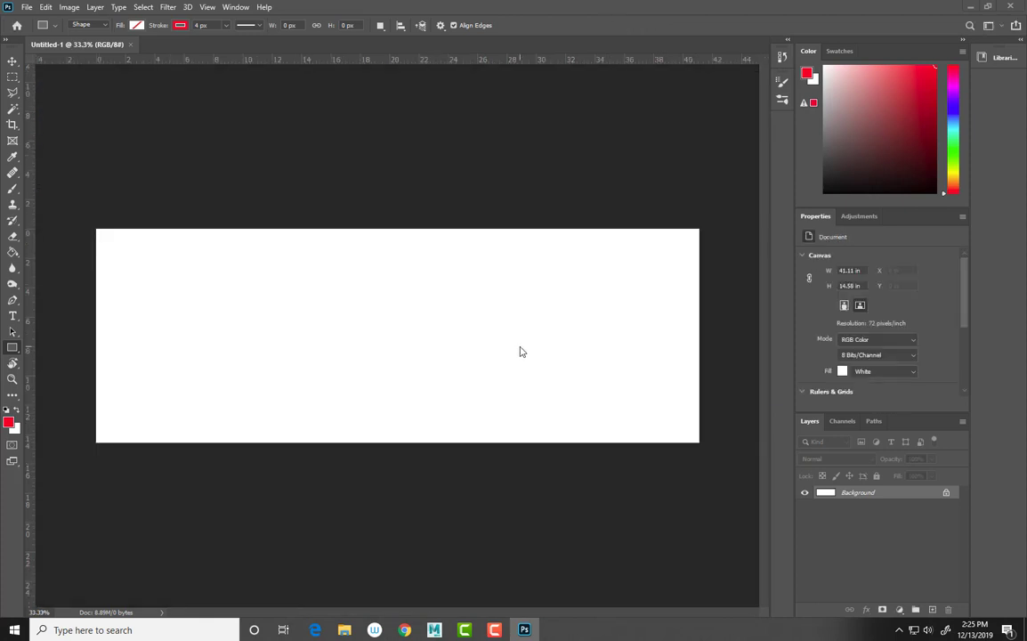
key("ctrl+v")
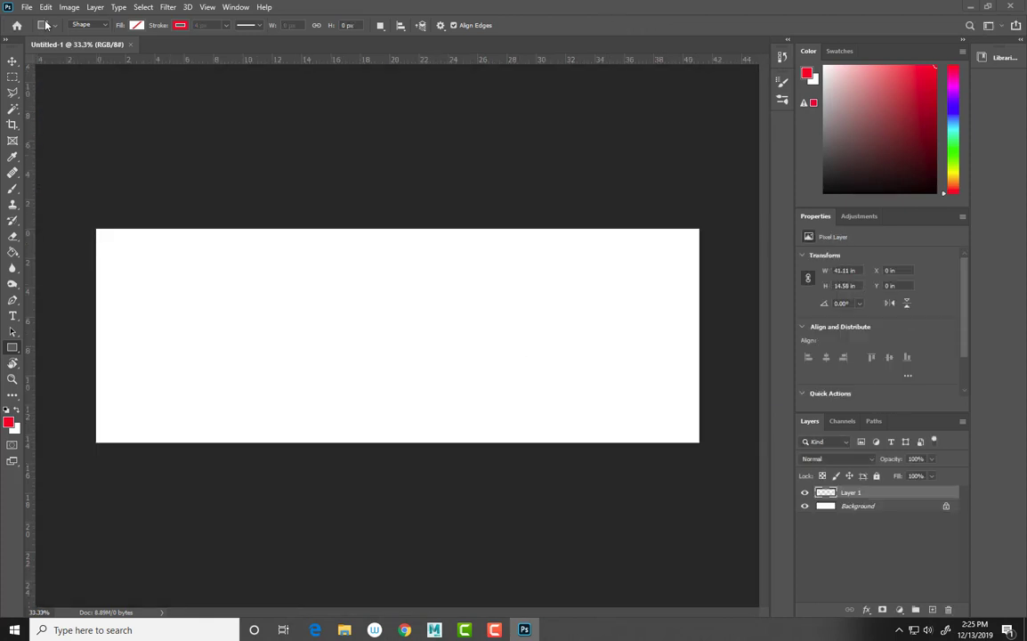
- Crop the pasted screenshot to the Maya viewport showing the character from the front
left_click(12, 124)
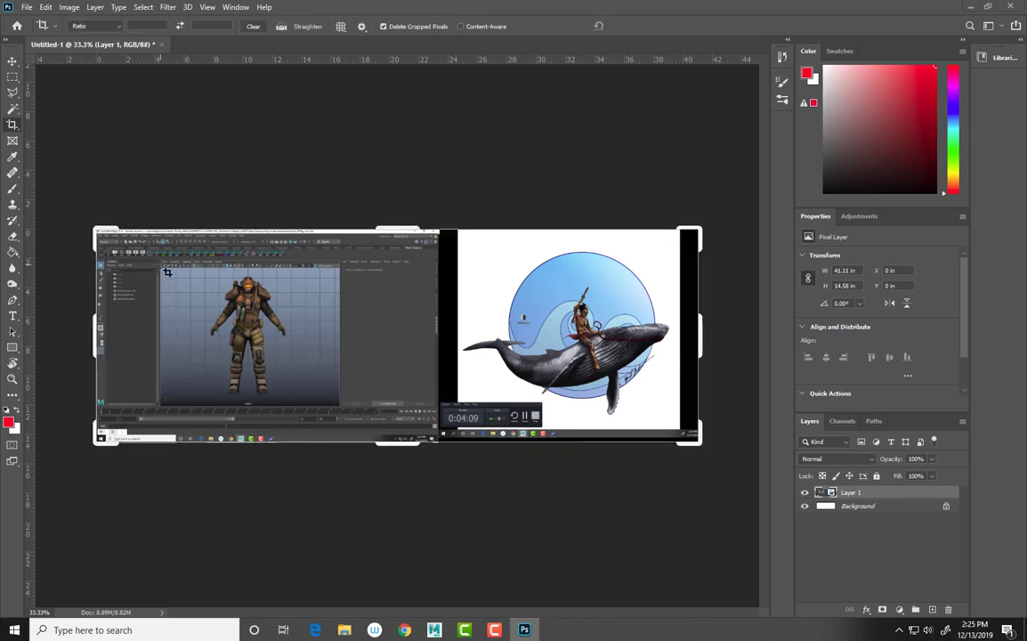
left_click_drag(161, 267, 347, 412)
key("Return")
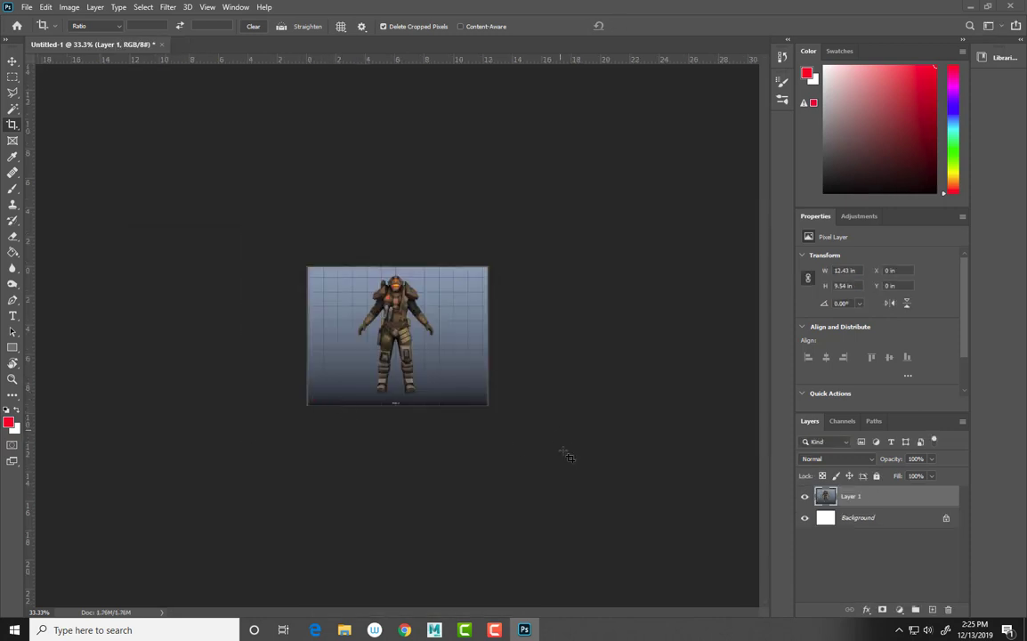
- Return to Maya and enlarge the side-view character until it fills the viewport height, centred in the view
mouse_move(434, 630)
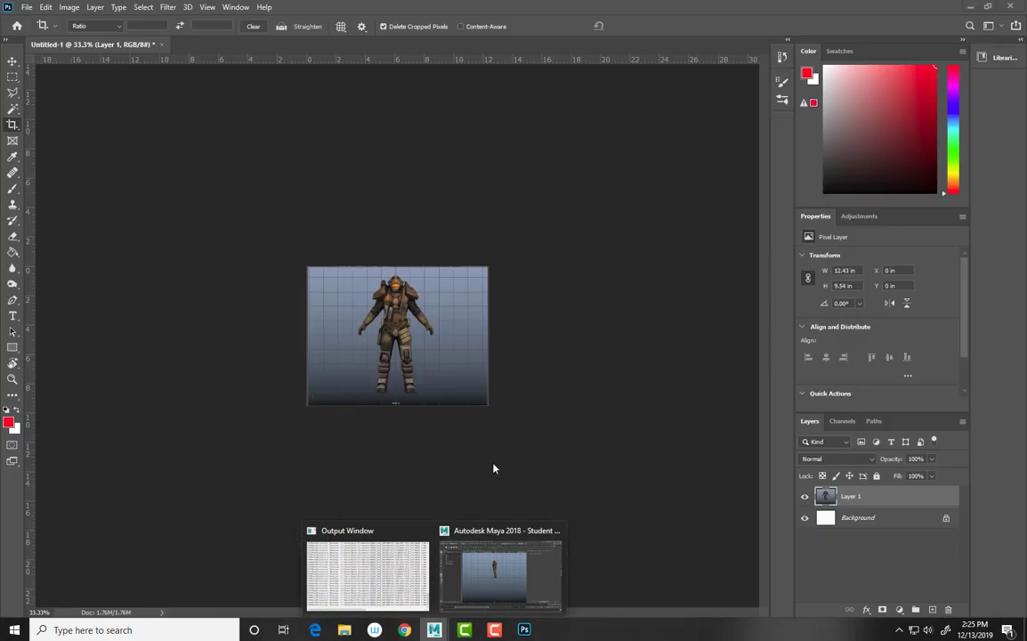
left_click(500, 577)
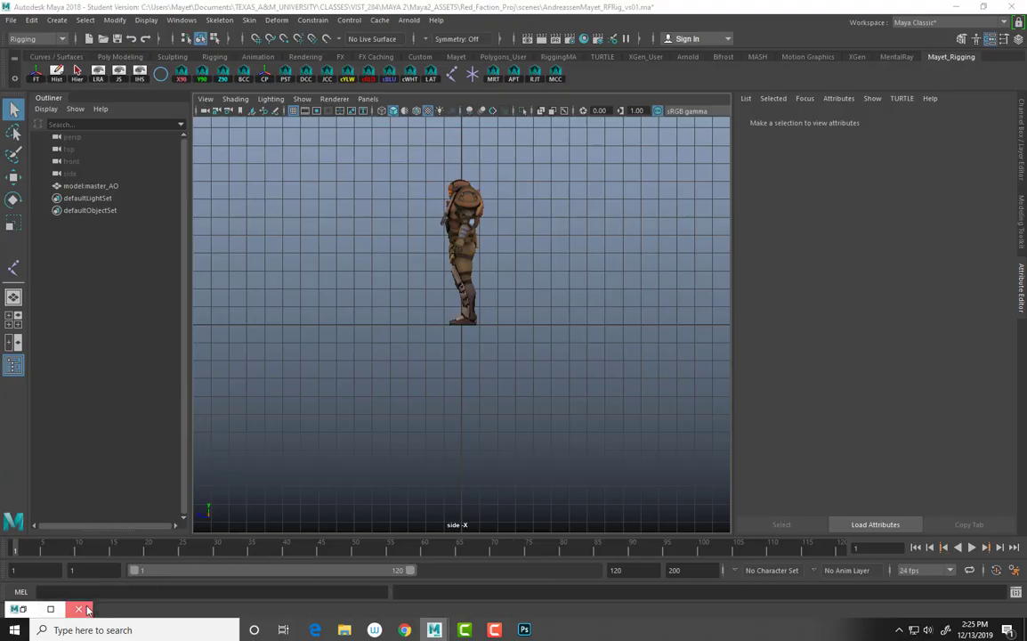
scroll(550, 297, "up", 3)
middle_click_drag(546, 293, 543, 333, "alt")
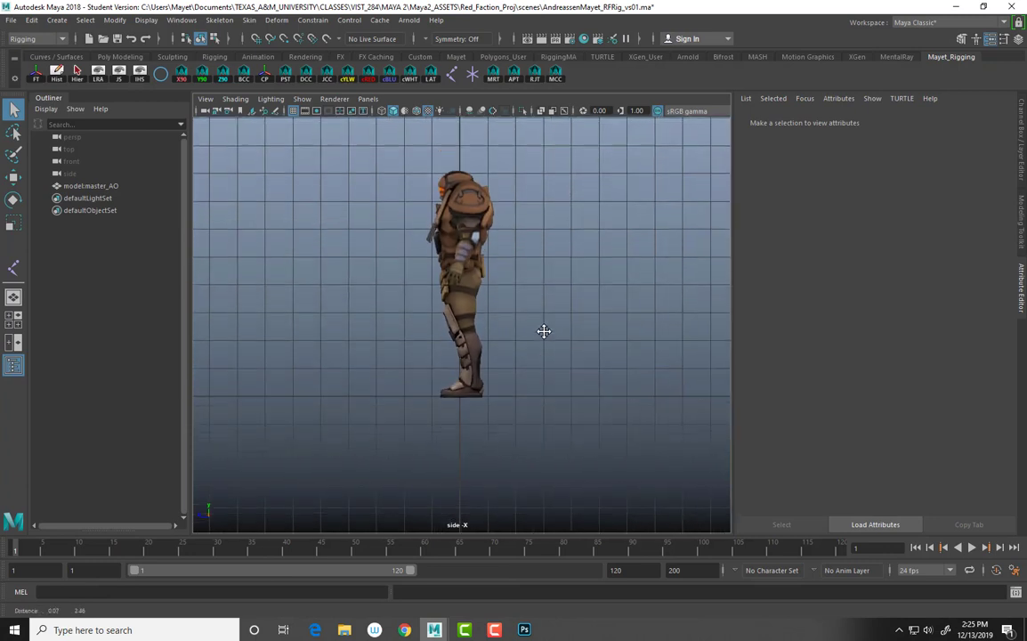
scroll(543, 355, "up", 5)
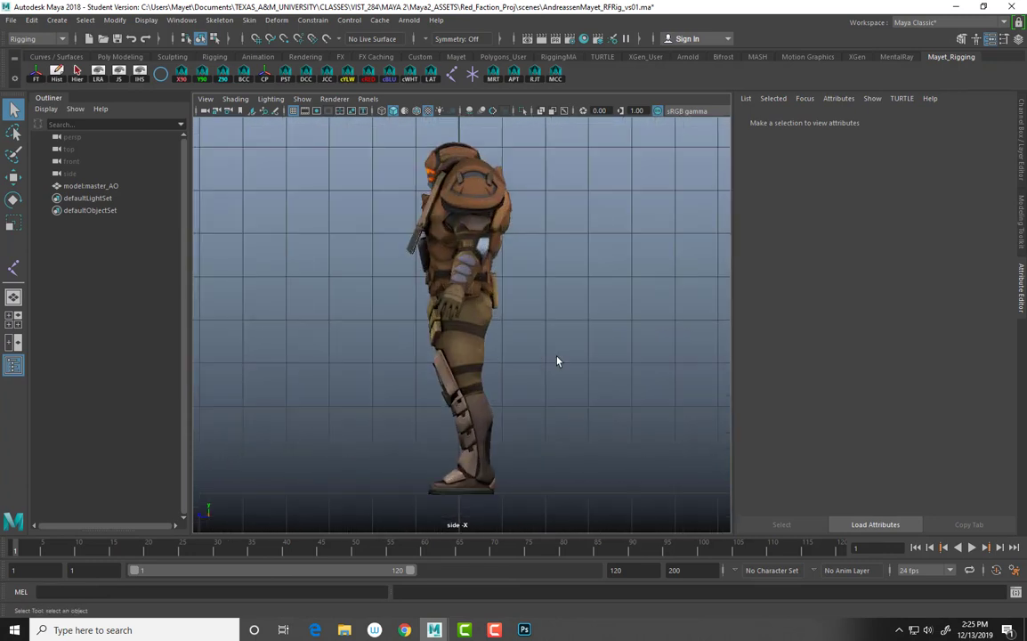
middle_click_drag(554, 348, 556, 353, "alt")
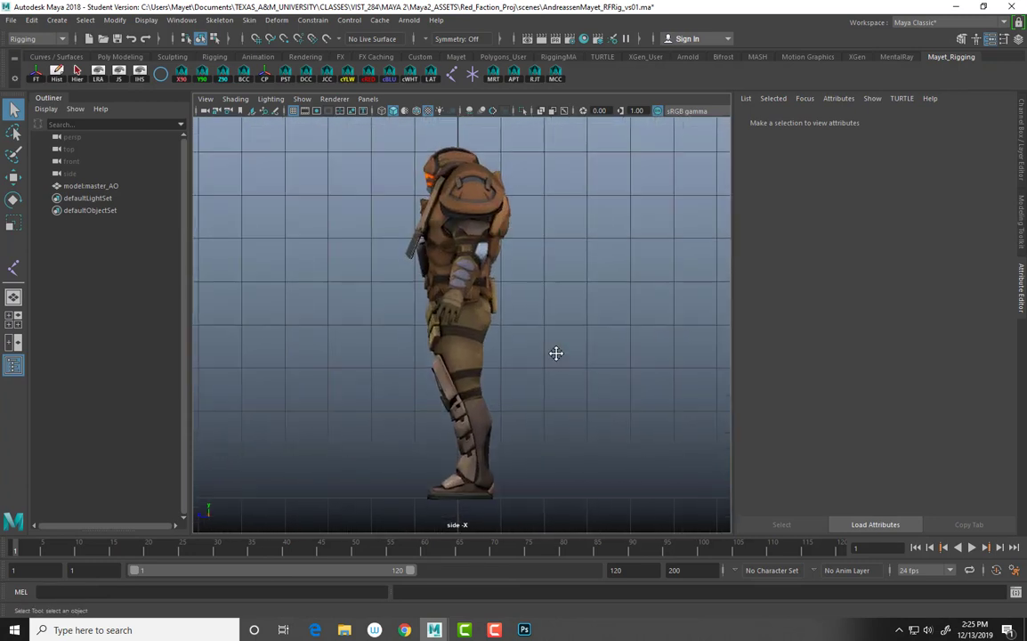
- Switch to Photoshop, create a second document at the clipboard size and paste the side-view screenshot into it
left_click(526, 631)
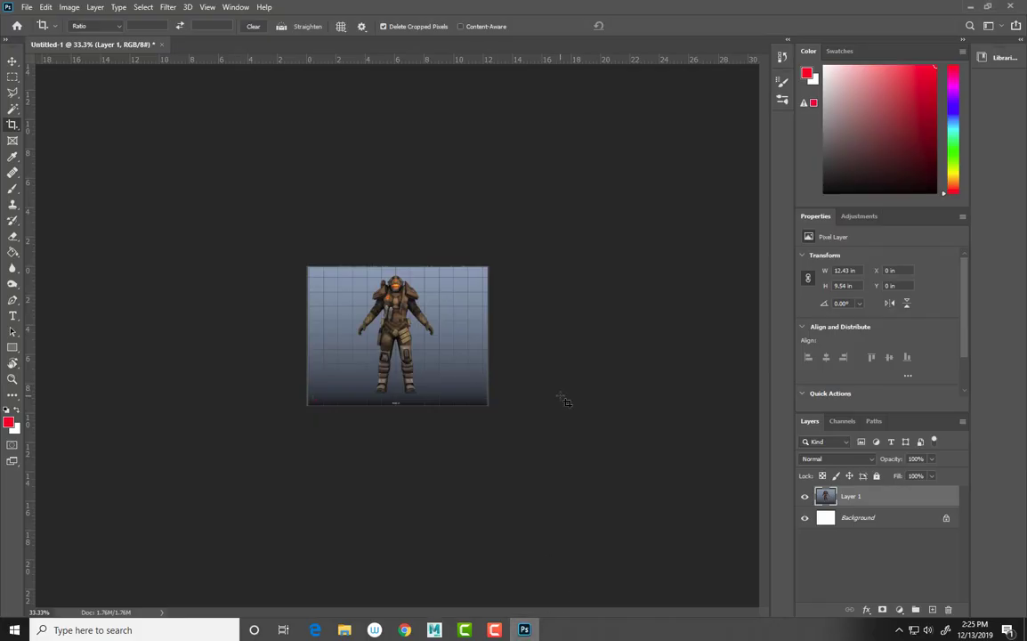
key("ctrl+n")
key("Return")
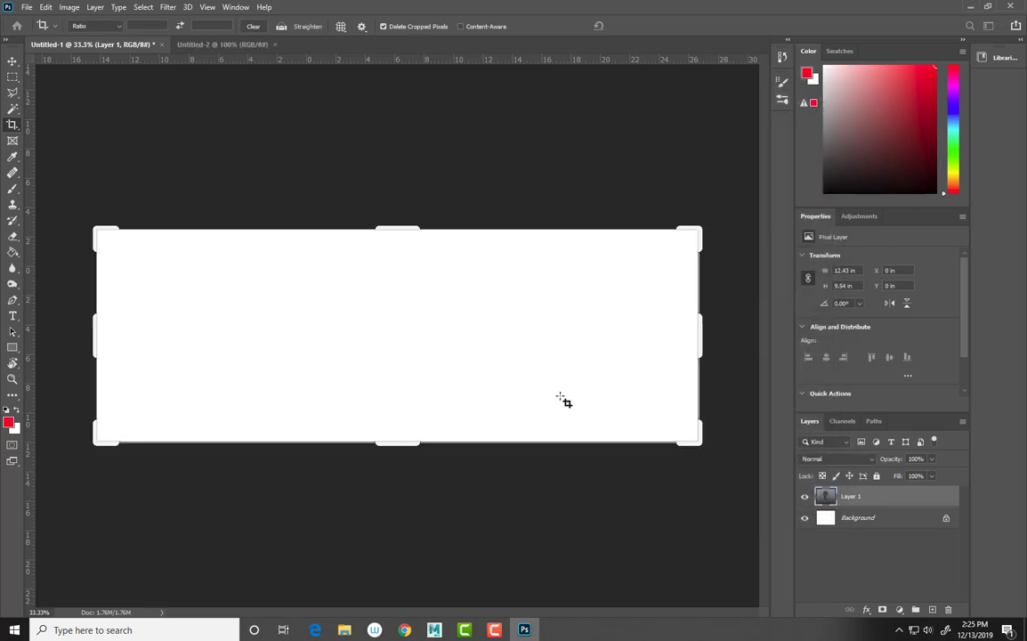
key("ctrl+v")
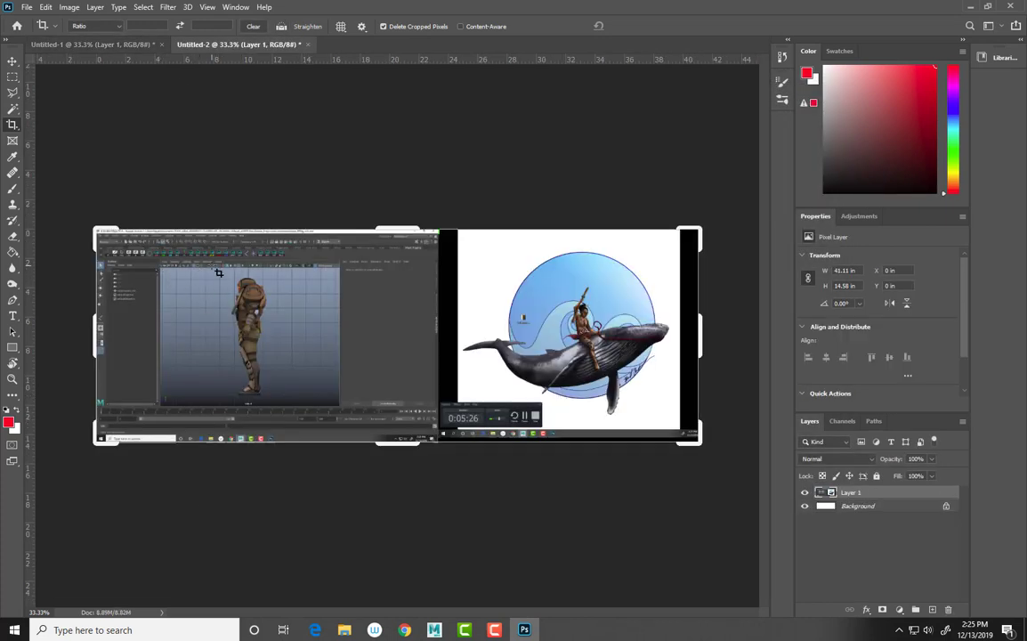
- Crop the side-view screenshot closely around the character and paste it as a new layer in the front-view document
left_click_drag(210, 265, 284, 412)
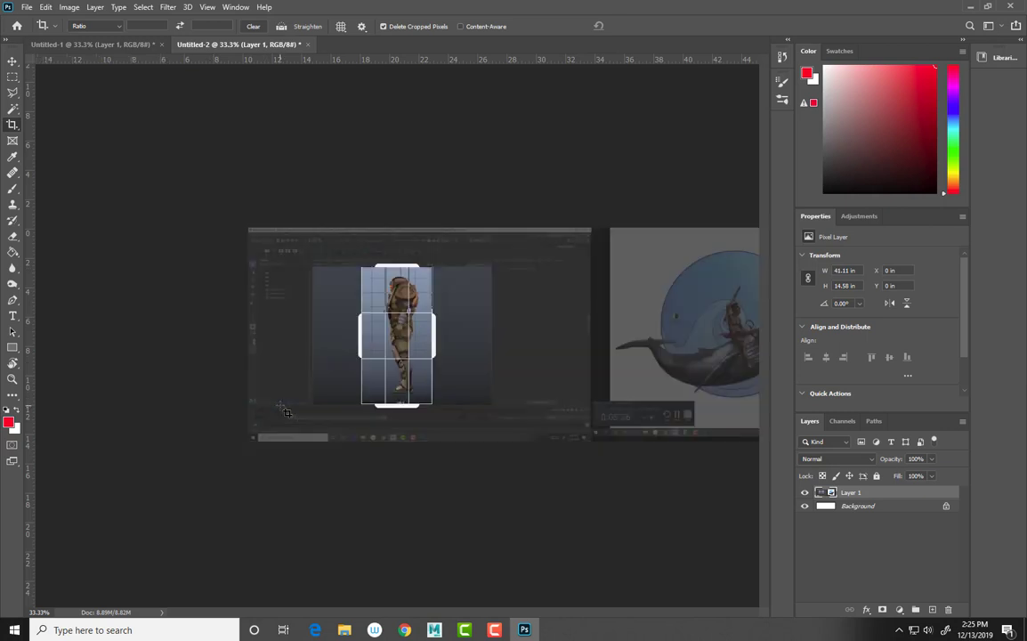
key("Return")
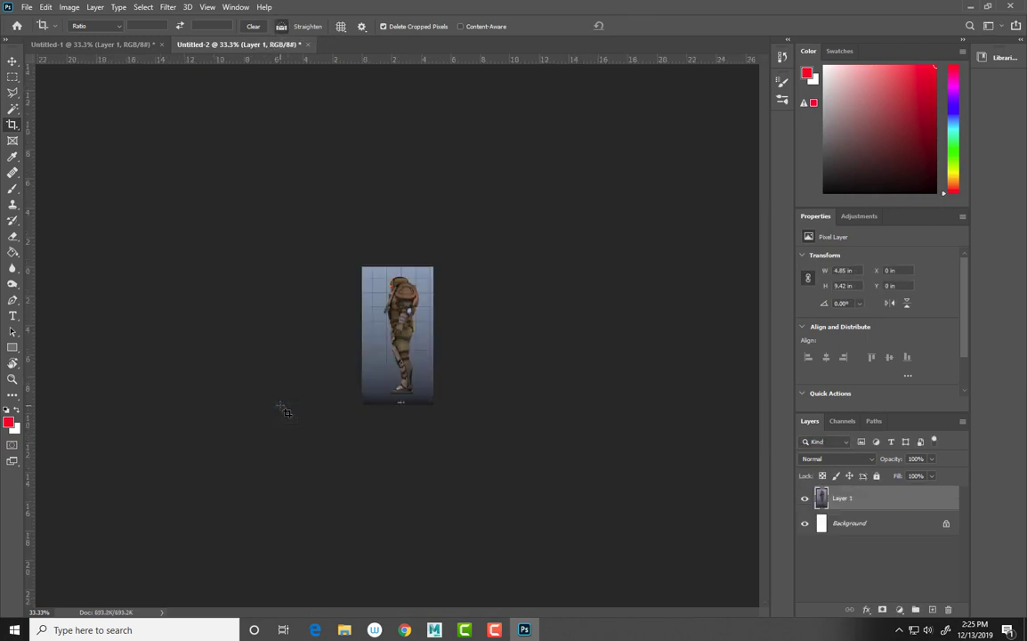
left_click(76, 44)
key("v")
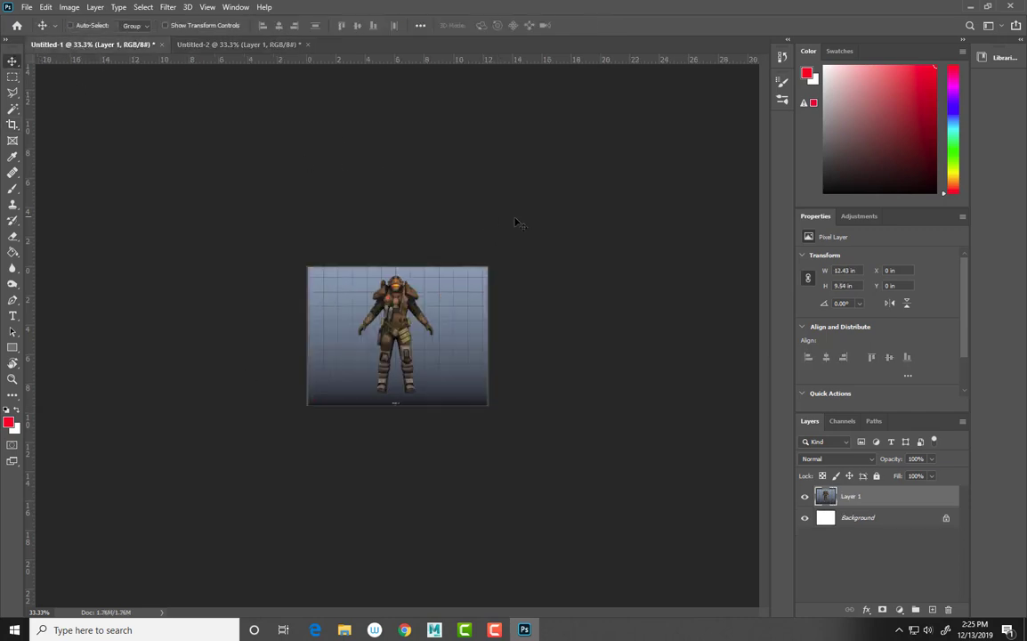
key("ctrl+plus")
key("ctrl+plus")
key("ctrl+plus")
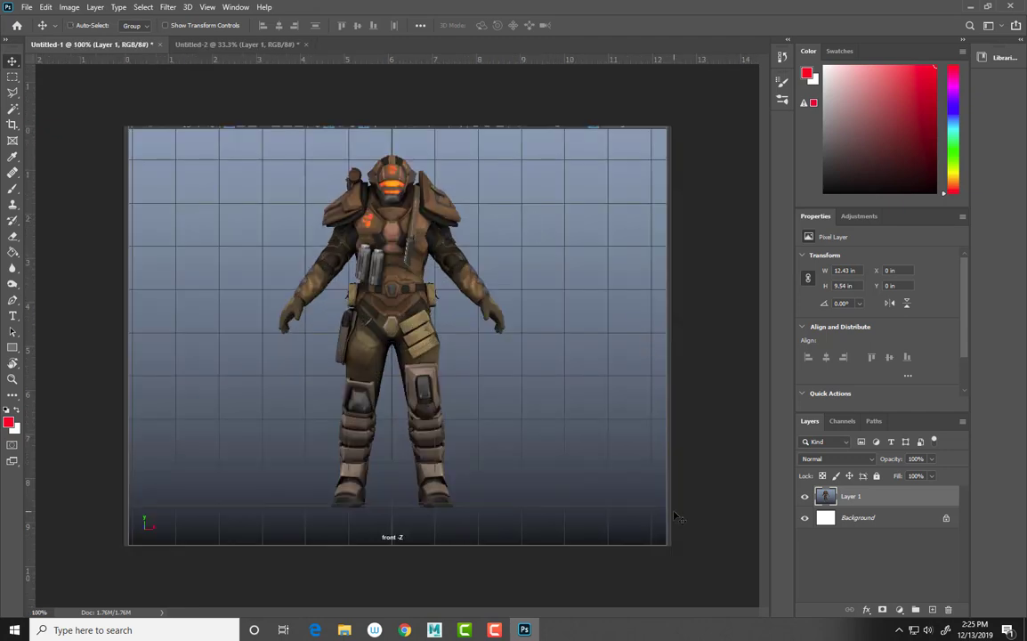
key("ctrl+v")
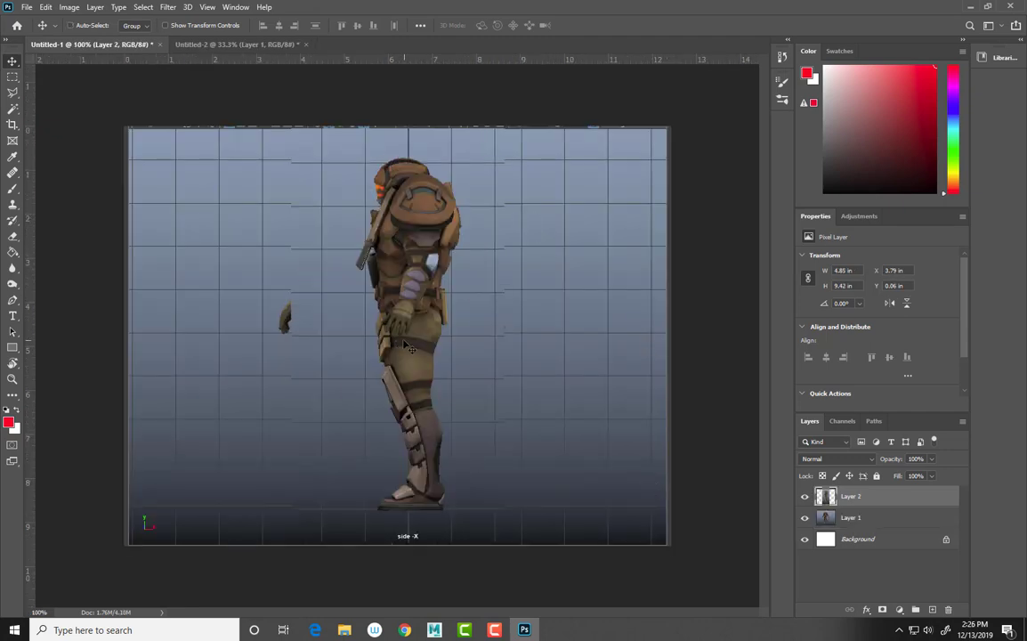
- Place the two characters side by side, moving the side-view layer to the right and the front-view layer to the left
left_click_drag(403, 350, 570, 341)
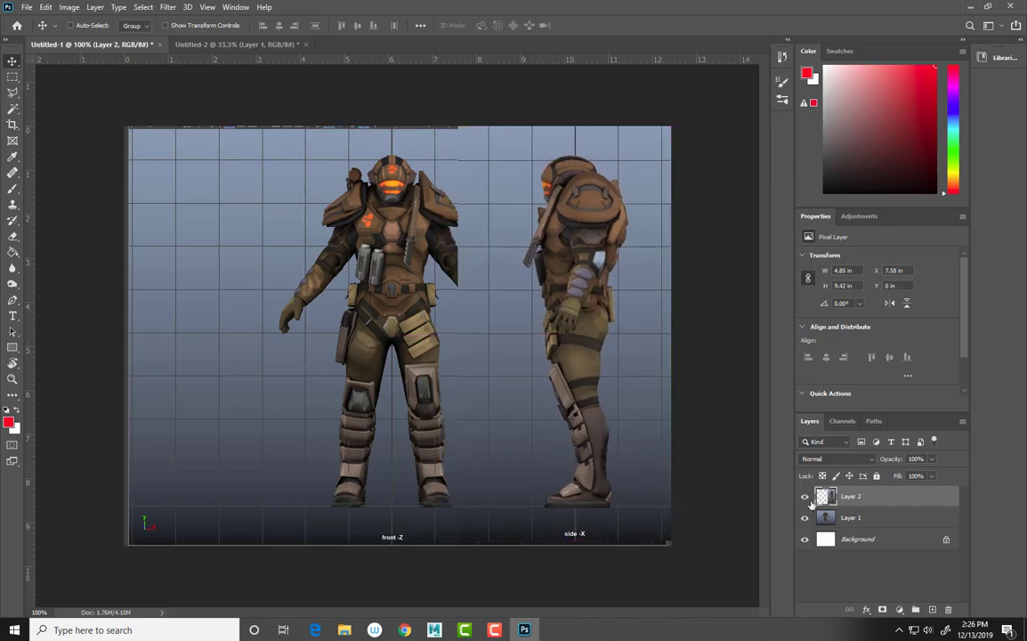
left_click(859, 517)
left_click_drag(405, 378, 350, 377)
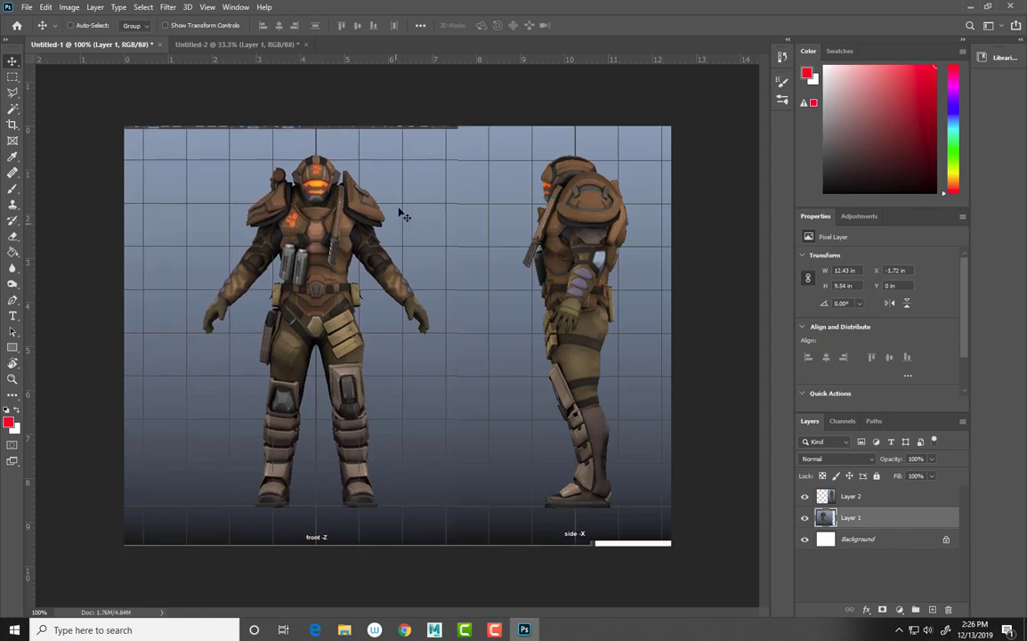
- Add horizontal guides at the head top and the feet, and raise the side-view layer to Y -0.04 in for alignment
left_click_drag(451, 138, 451, 155)
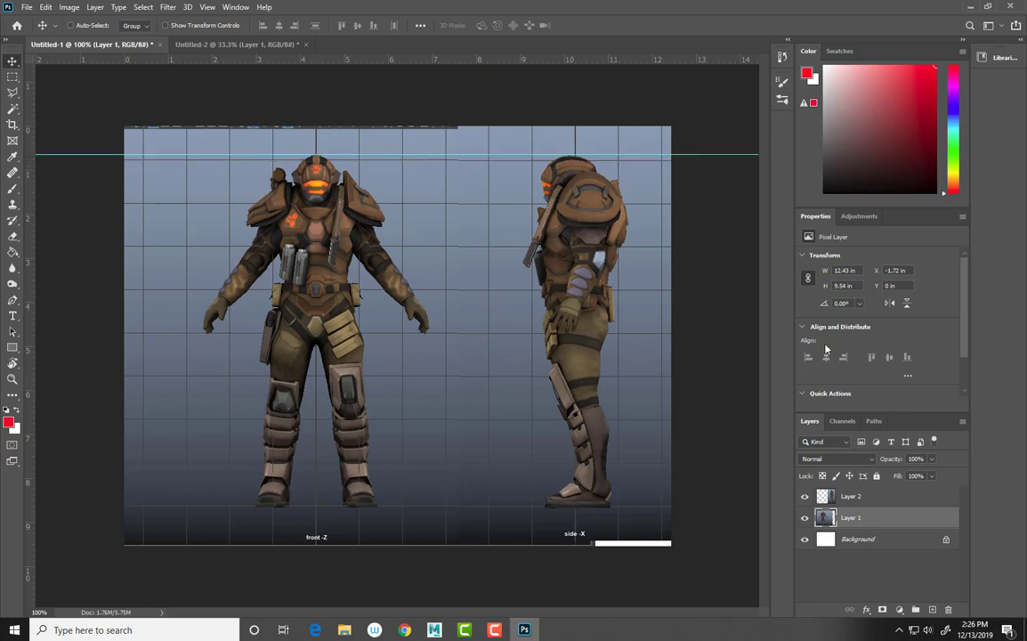
left_click(853, 501)
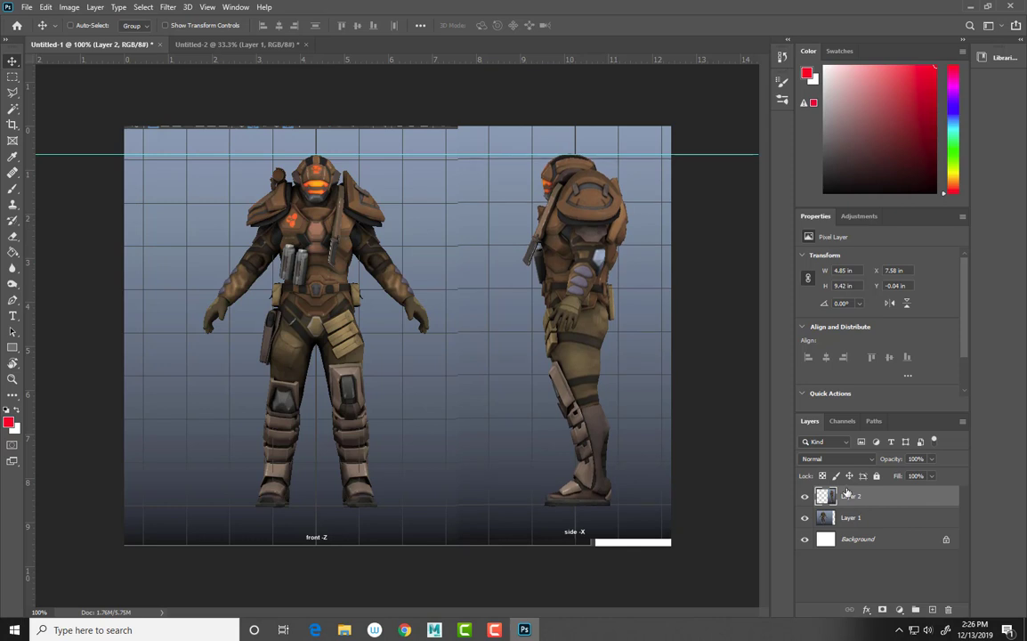
left_click_drag(467, 61, 502, 506)
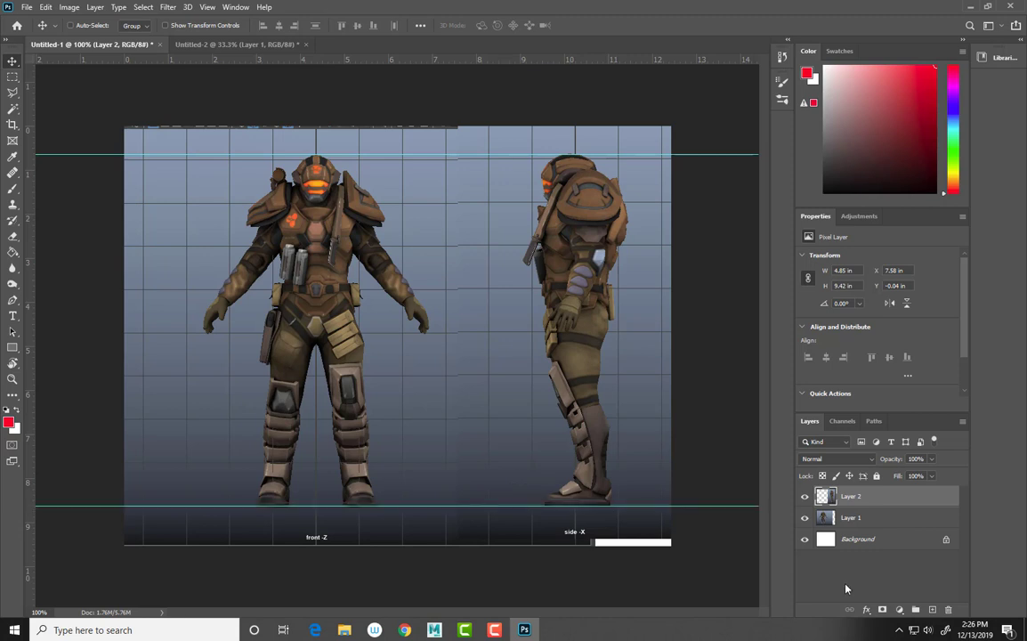
- Merge both character layers into the background and add a new empty layer above it
key("ctrl+e")
key("ctrl+e")
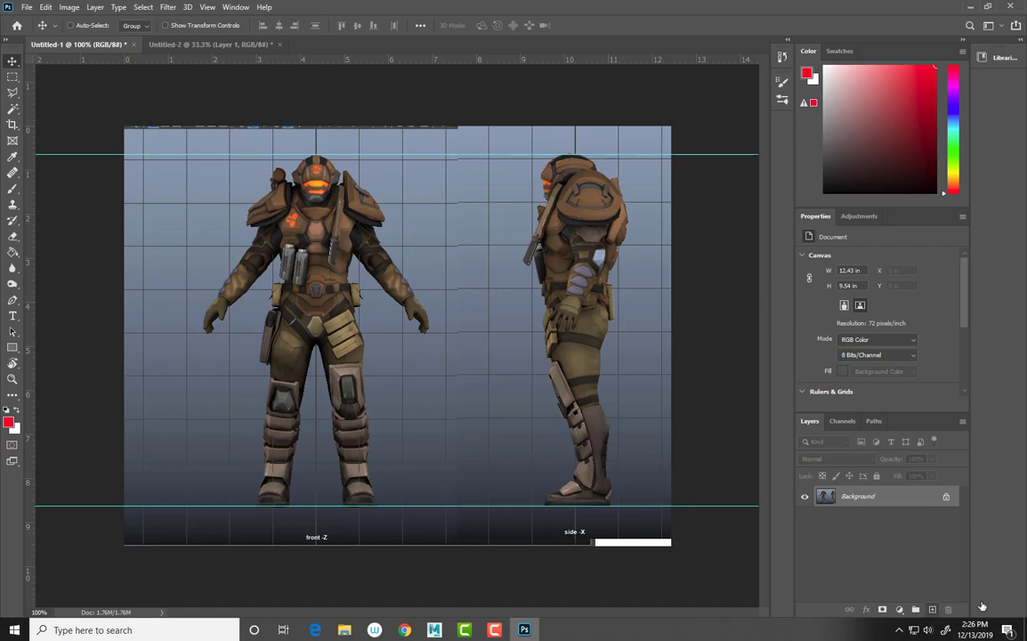
key("ctrl+shift+alt+n")
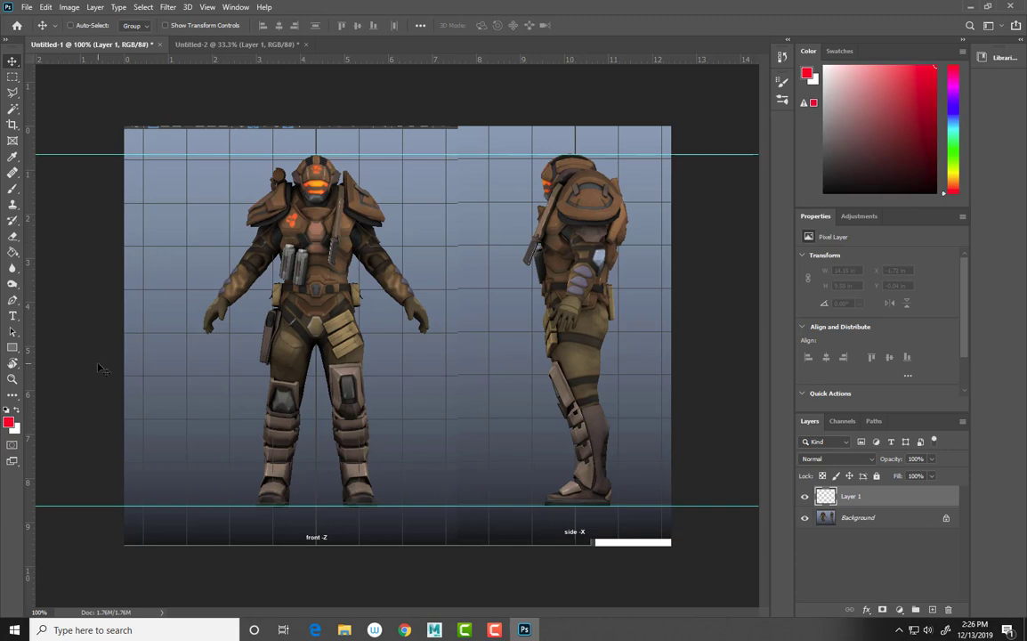
- Paint red dots with the Brush on the hip and knee joints in both the front and side views
key("b")
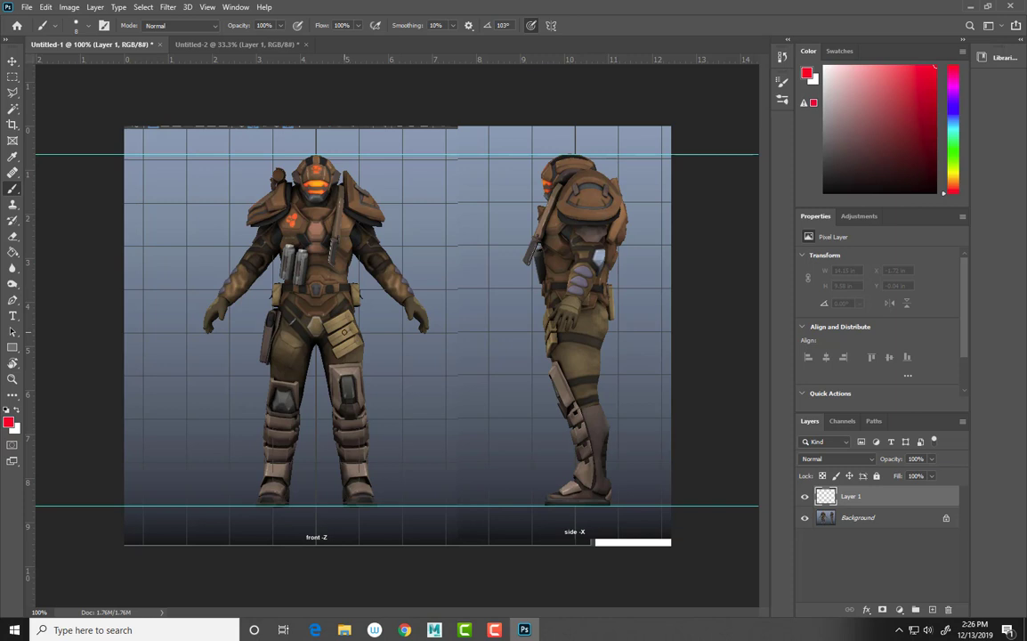
left_click(344, 332)
left_click(288, 331)
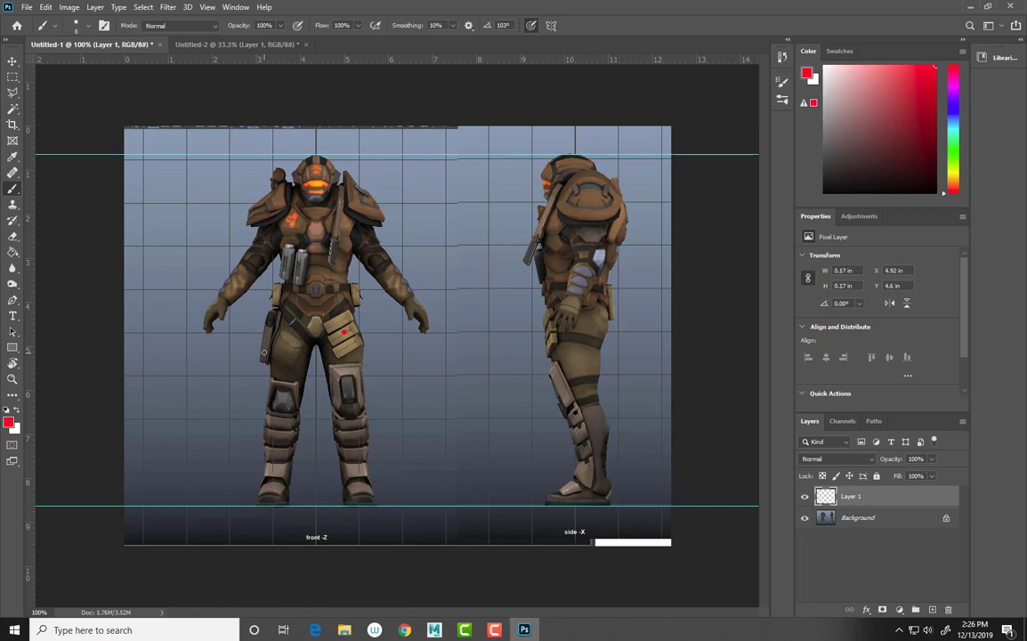
key("ctrl+z")
left_click(287, 331)
left_click(578, 331)
left_click(568, 401)
left_click(349, 405)
left_click(282, 404)
- Mark the ankle, ball and toe joints on the side view and both ankles on the front view with red dots
left_click(593, 481)
left_click(580, 500)
left_click(548, 501)
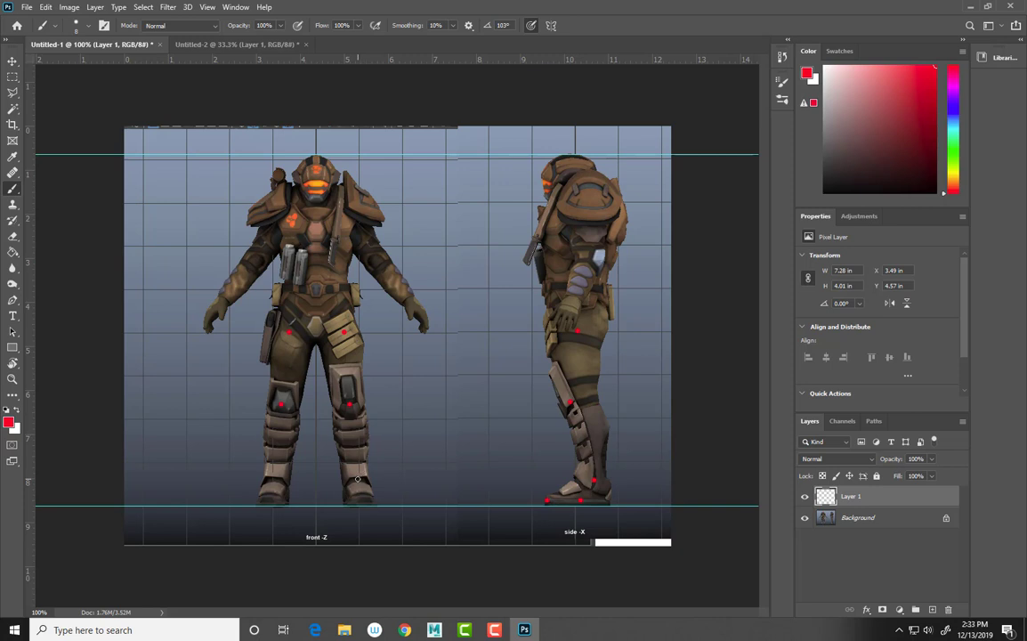
left_click(357, 479)
left_click(276, 481)
- Mark the front view's waist, spine, chest, neck, head, and one arm's collarbone, shoulder, elbow and wrist with red dots
left_click(314, 291)
left_click(314, 252)
left_click(316, 217)
left_click(316, 205)
left_click(338, 213)
left_click(354, 204)
left_click(374, 255)
left_click(405, 296)
left_click(313, 181)
- Close both Photoshop documents without saving and switch back to Maya
left_click(161, 45)
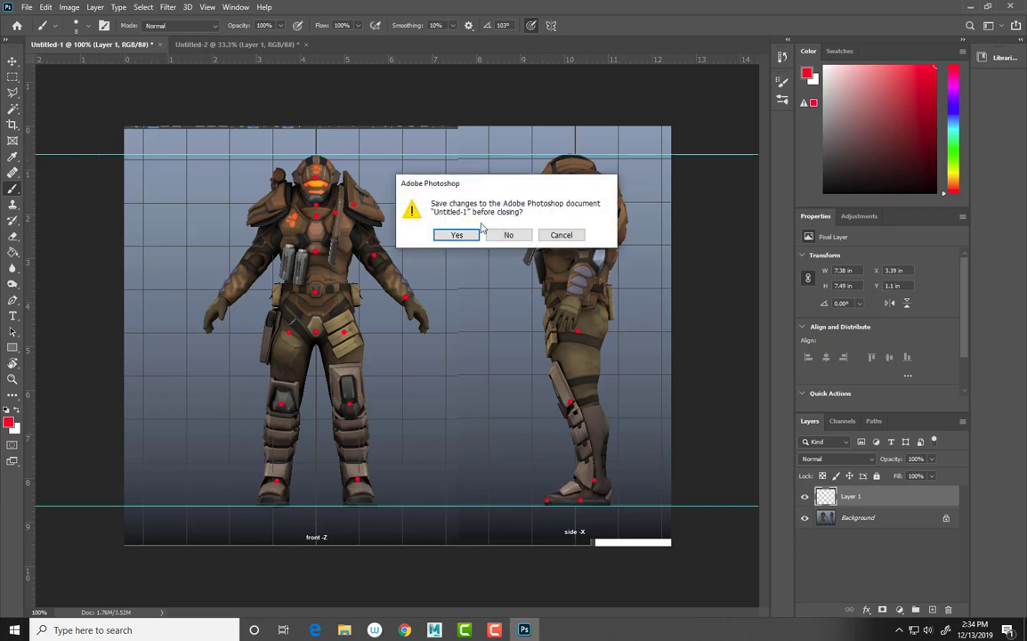
left_click(512, 233)
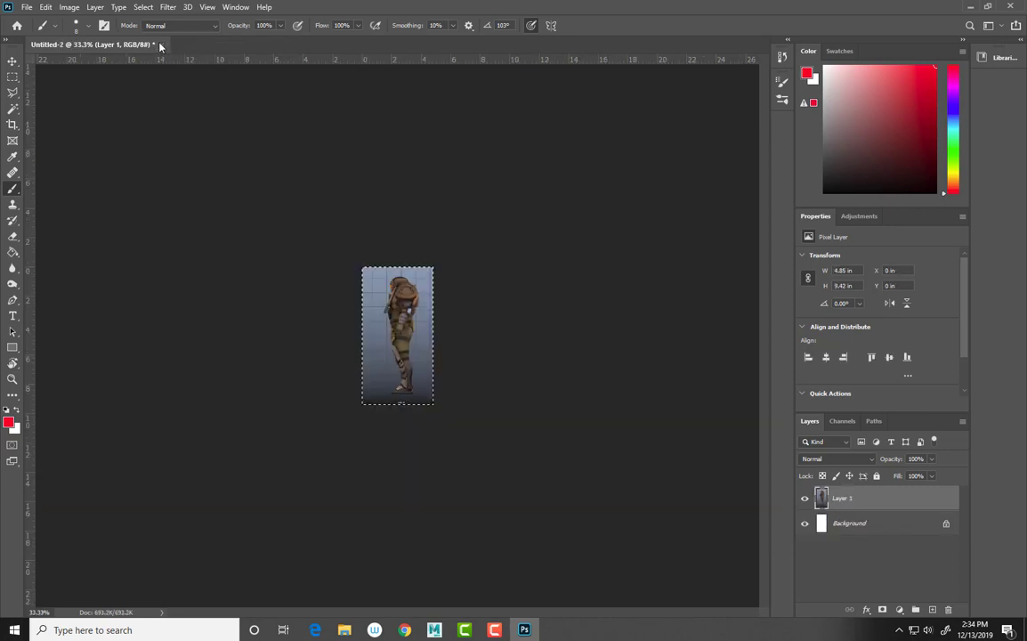
left_click(161, 45)
left_click(507, 234)
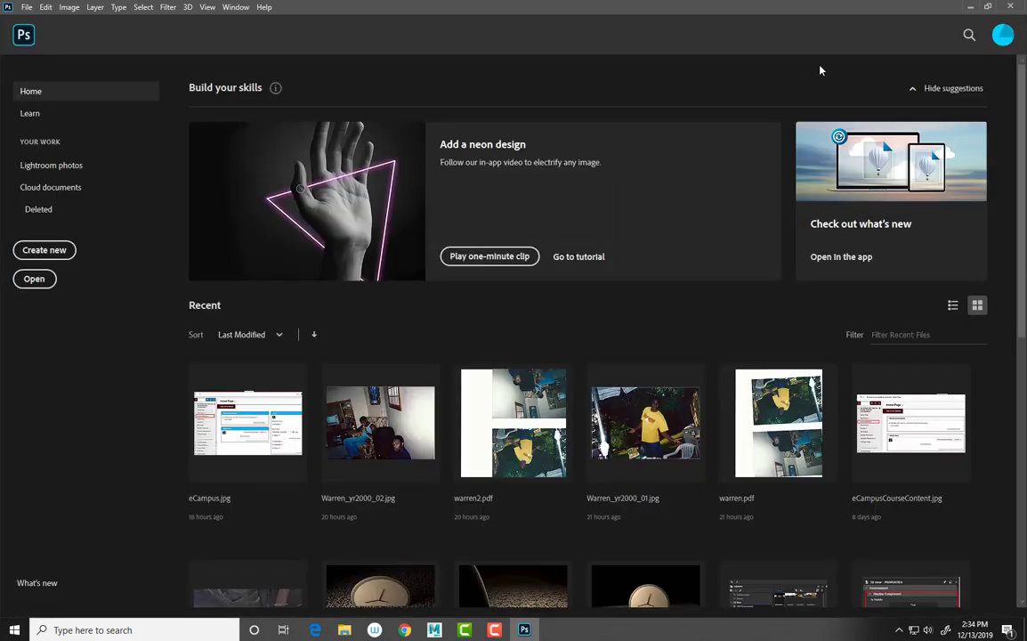
left_click(972, 7)
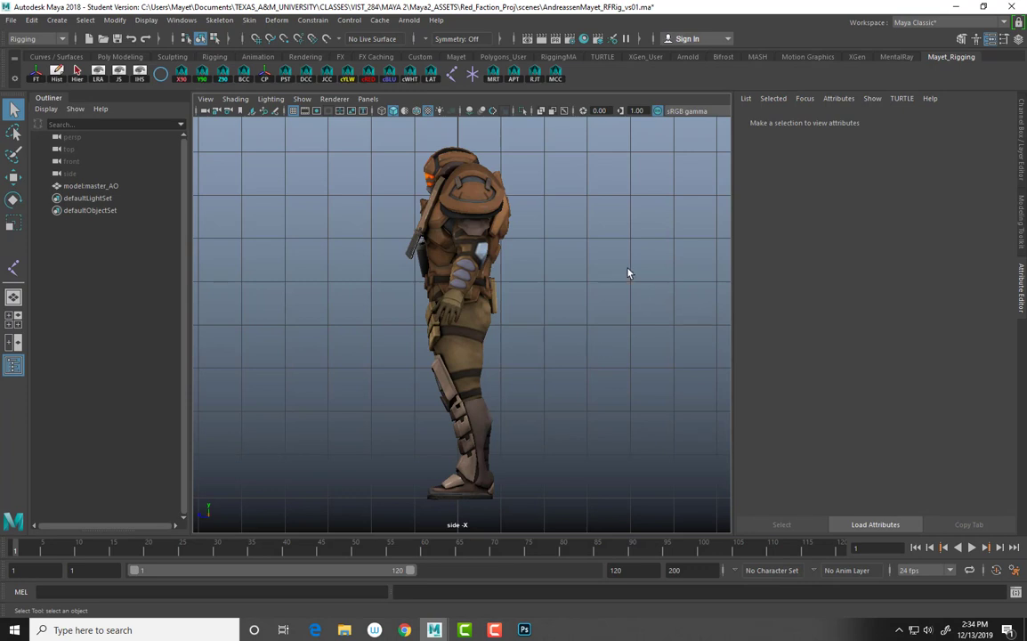
- In the perspective view, create a display layer from the character mesh and name it Model_Layer
key("space")
left_click_drag(615, 270, 427, 263)
left_click(426, 263)
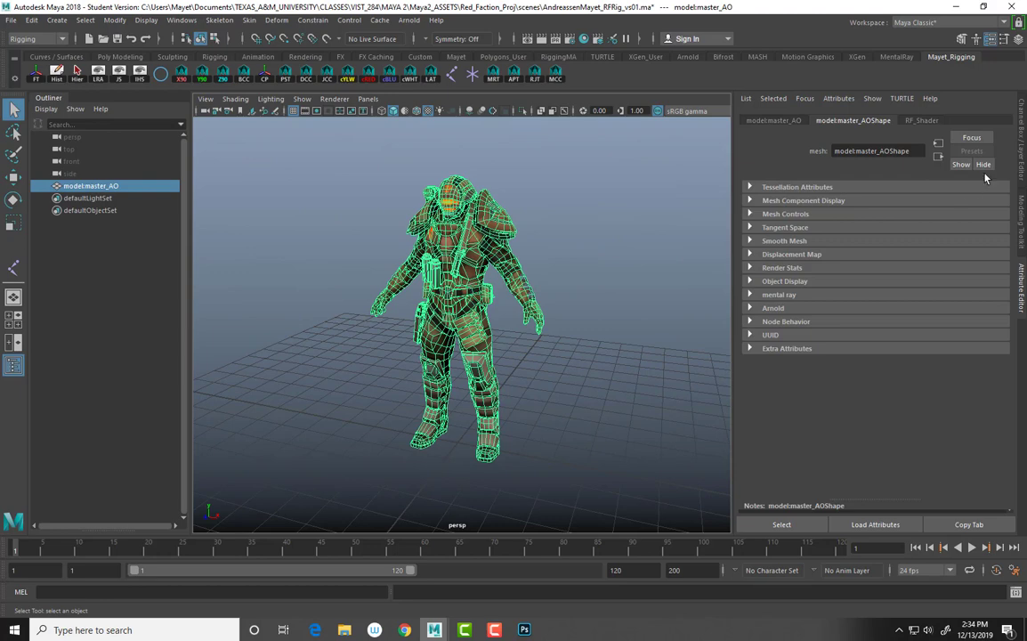
left_click(1023, 147)
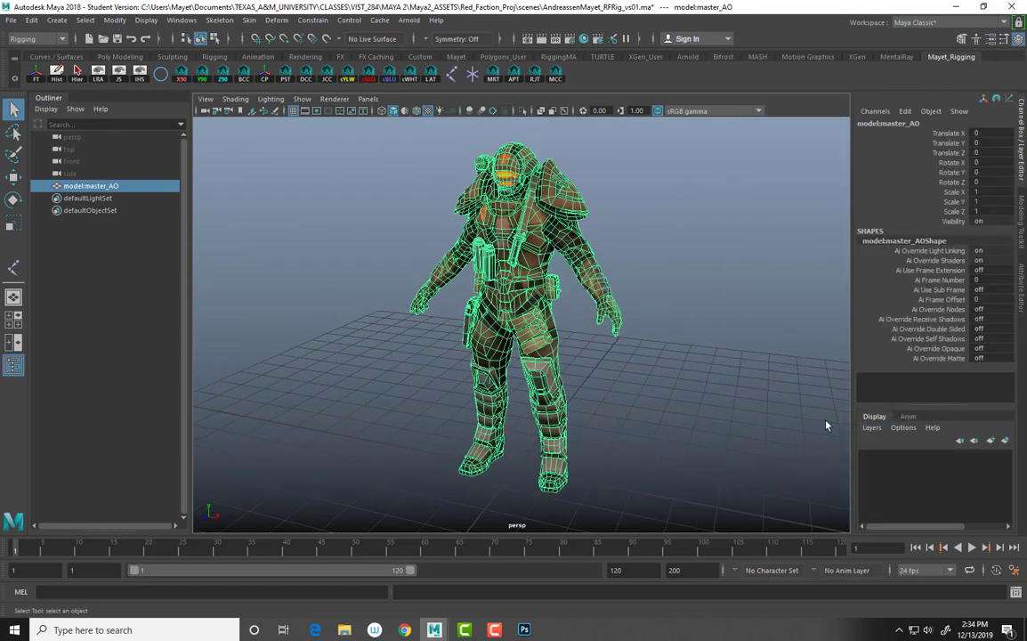
left_click(872, 427)
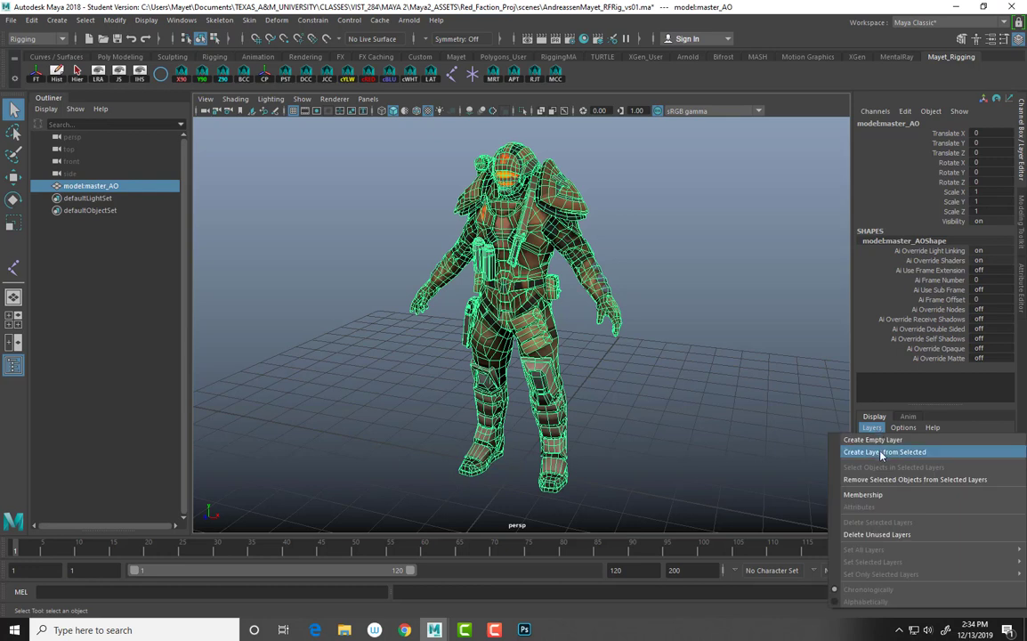
left_click(882, 455)
double_click(917, 457)
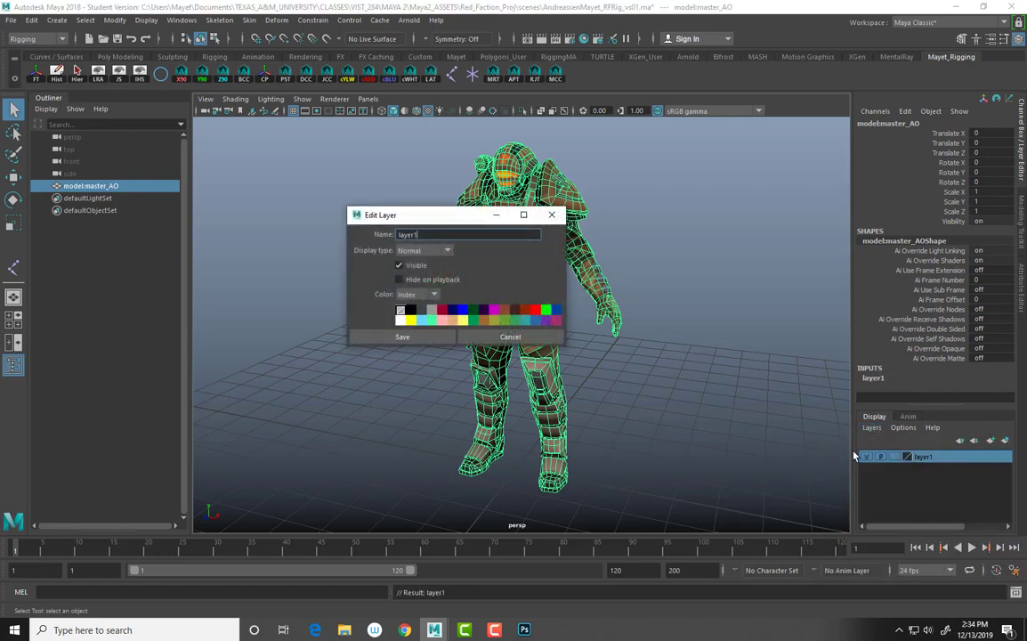
double_click(425, 235)
type("Model_Layer")
left_click(403, 336)
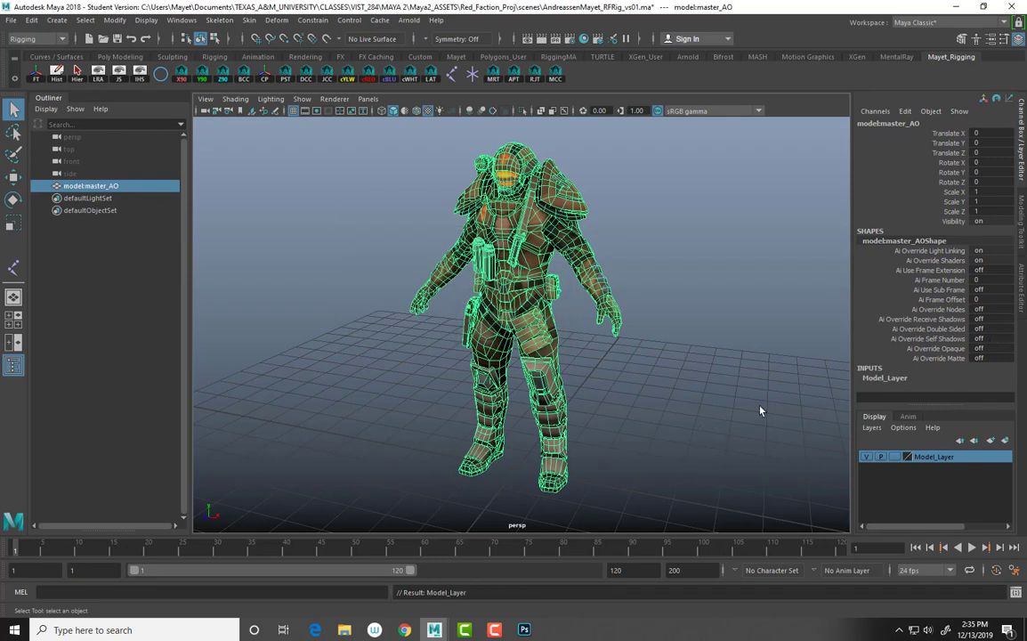
- Set Model_Layer to reference mode so the mesh cannot be selected in the viewport, and change the viewport background to black
left_click(612, 349)
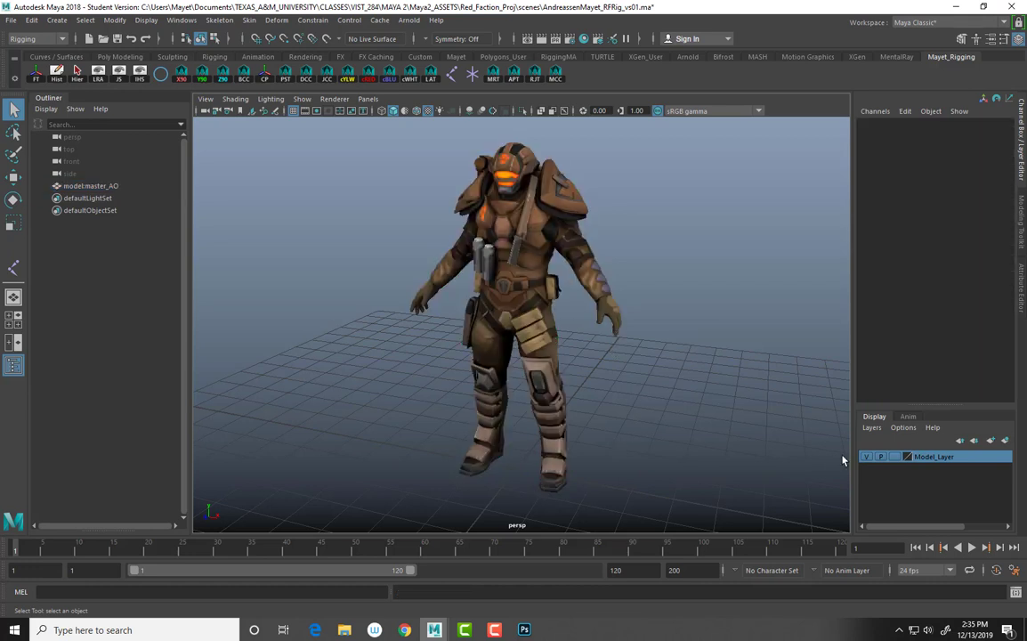
left_click(898, 457)
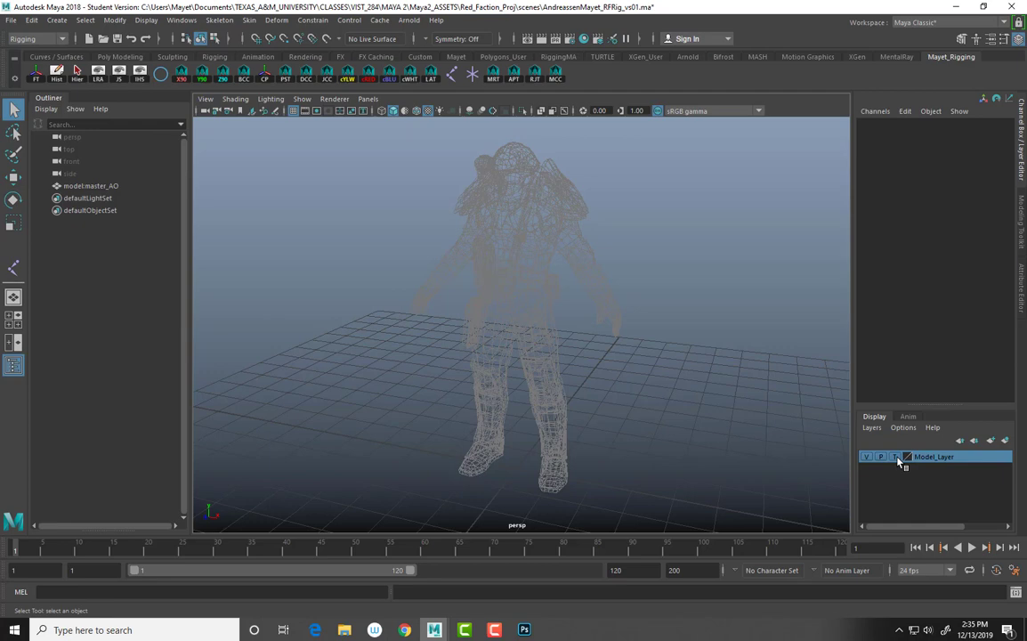
key("alt+b")
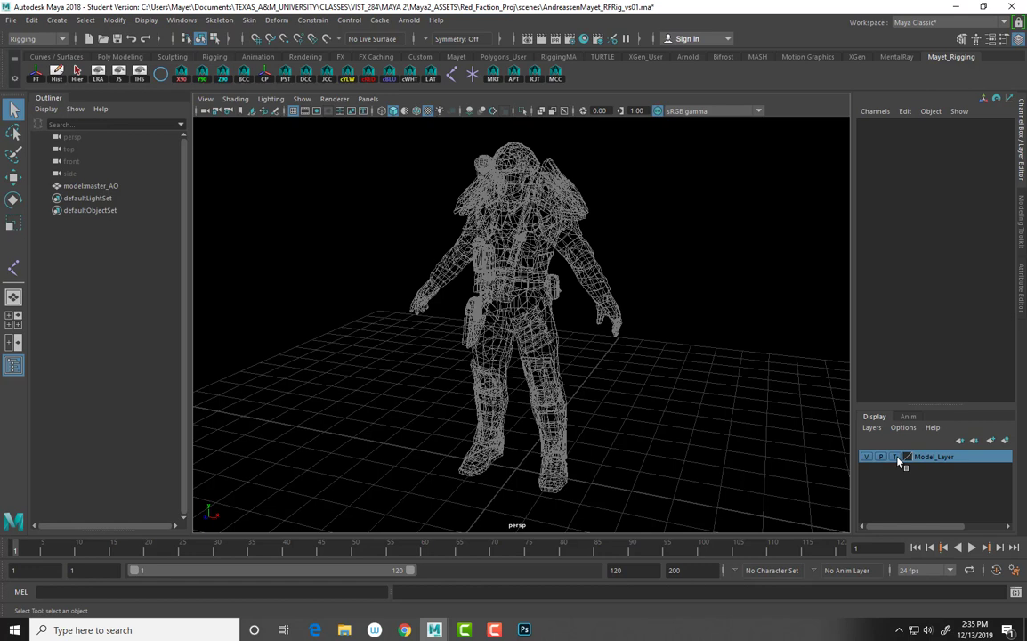
left_click(896, 457)
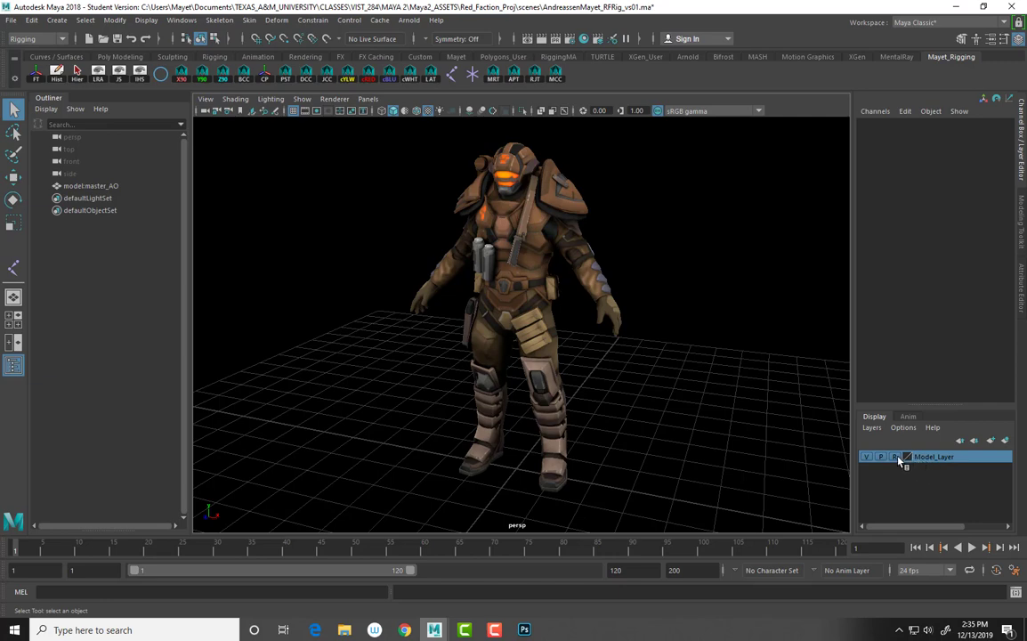
left_click_drag(427, 222, 643, 383)
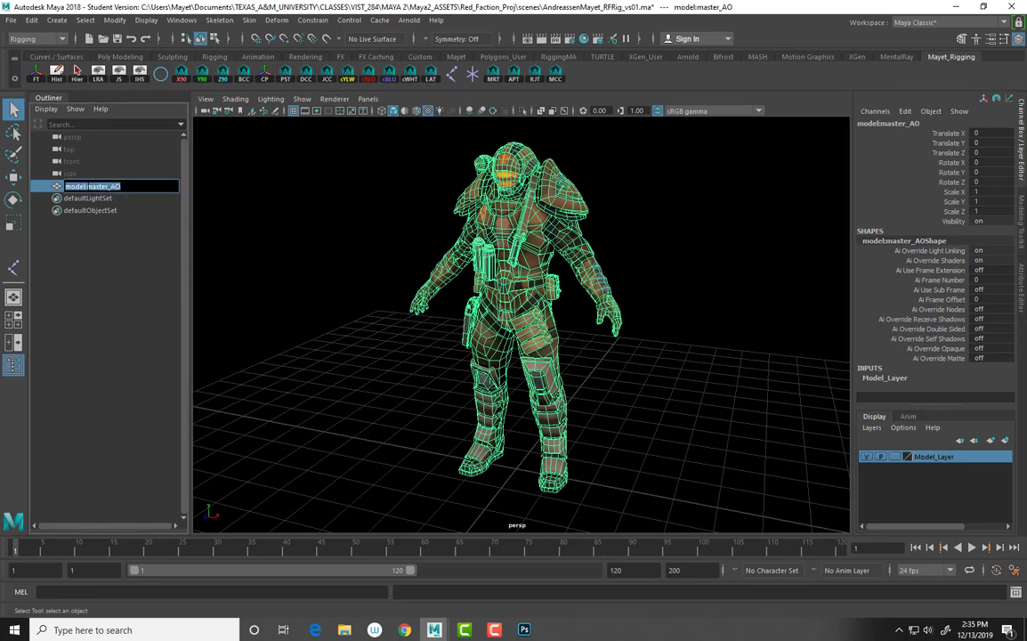
- Rename the character mesh as RF_master, replacing the model prefix with RF_ and removing the _AO suffix
double_click(92, 188)
key("BackSpace")
type("F_")
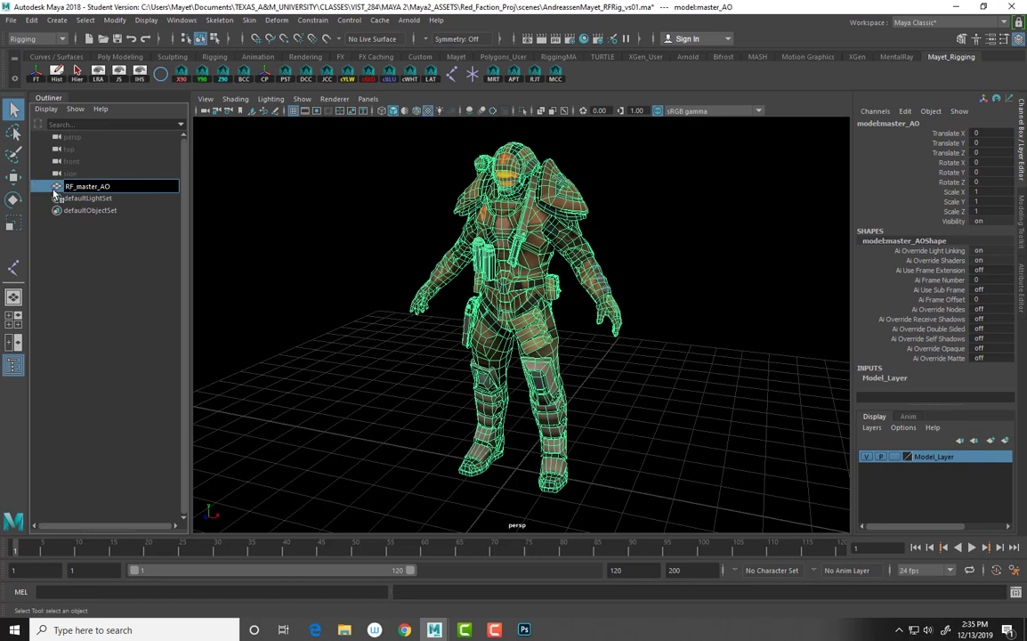
left_click_drag(111, 186, 97, 186)
key("Return")
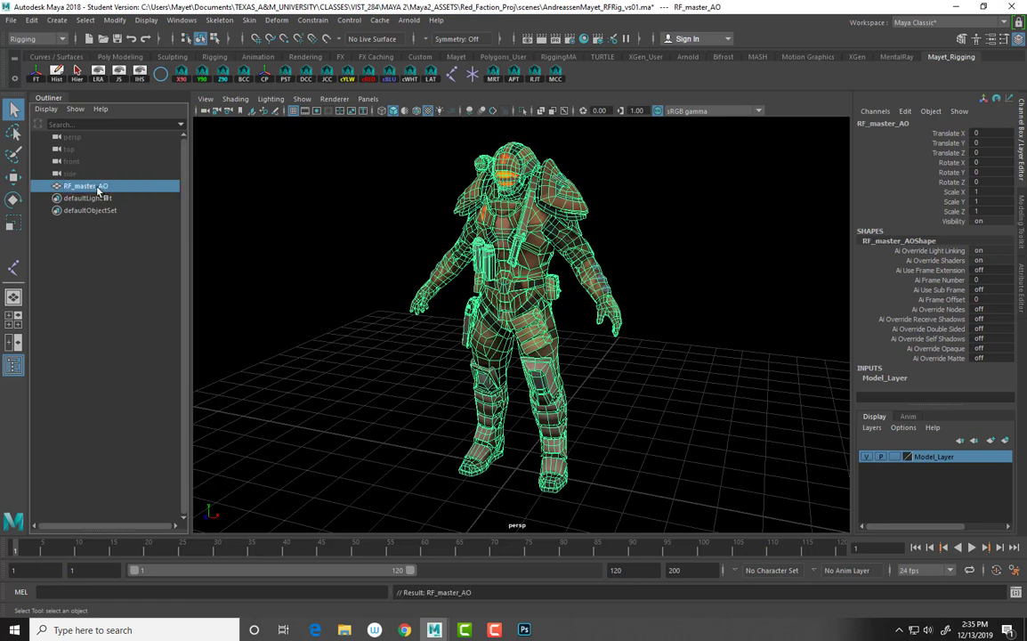
double_click(98, 187)
left_click_drag(99, 186, 119, 191)
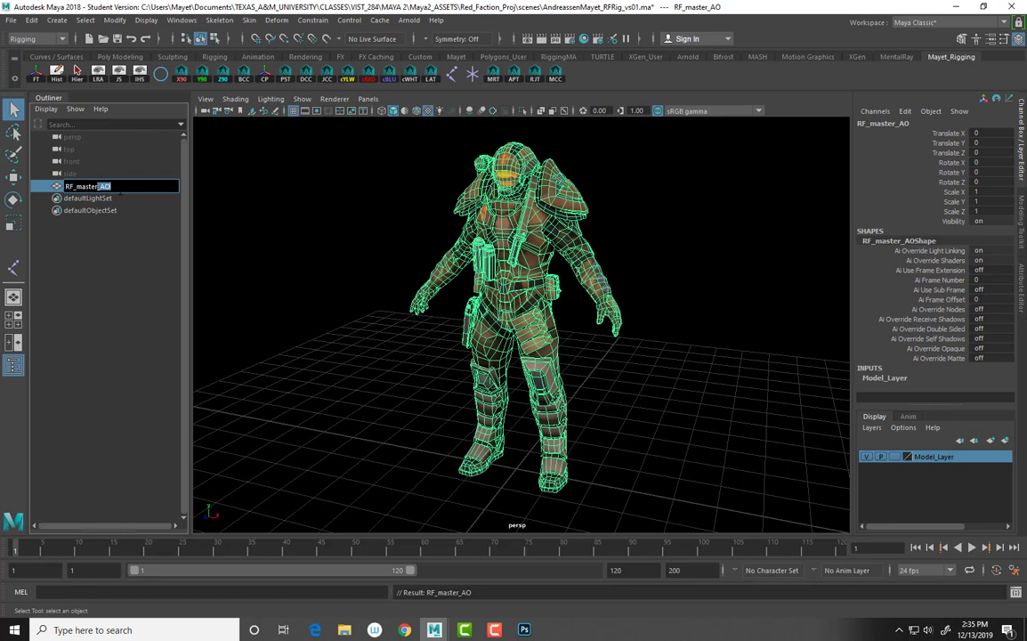
key("BackSpace")
key("Return")
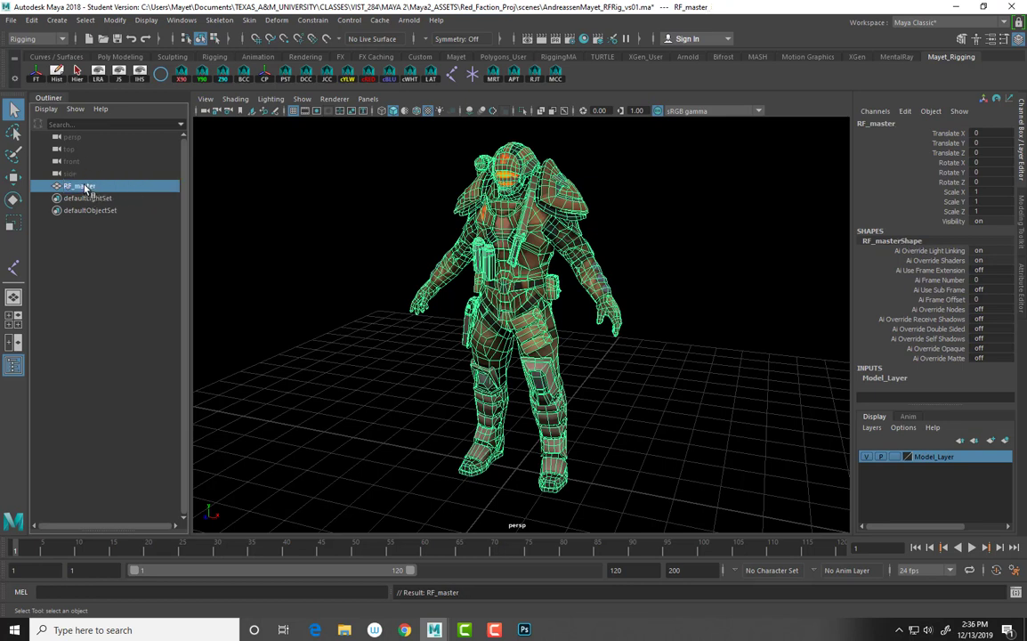
- Rename the character mesh as RF_model
double_click(86, 187)
type("RF_model")
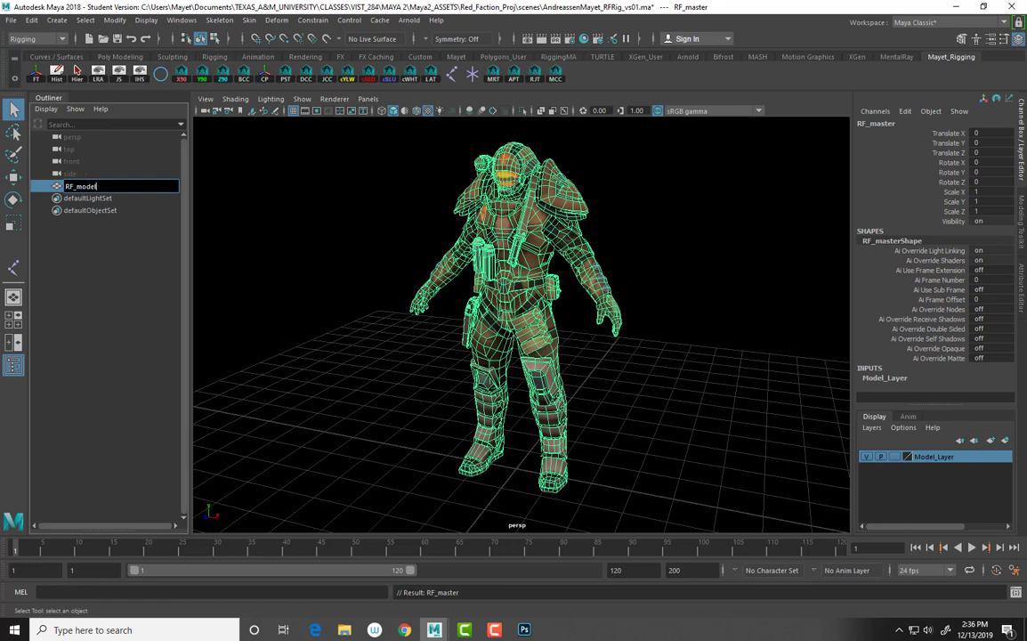
key("Return")
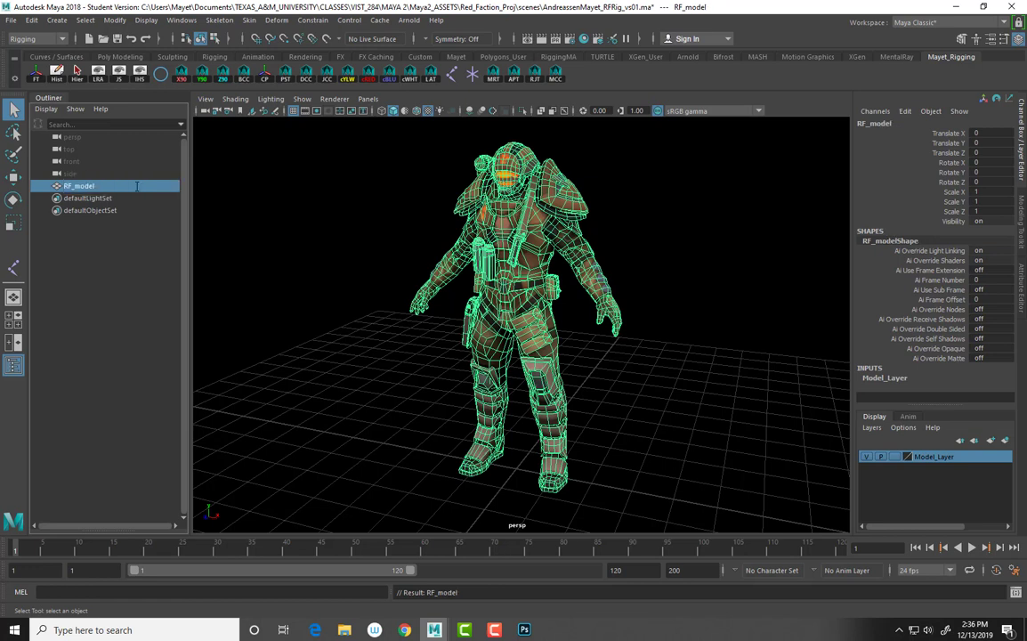
- Group the RF_model mesh and name the group g_Model01
key("ctrl+g")
double_click(85, 187)
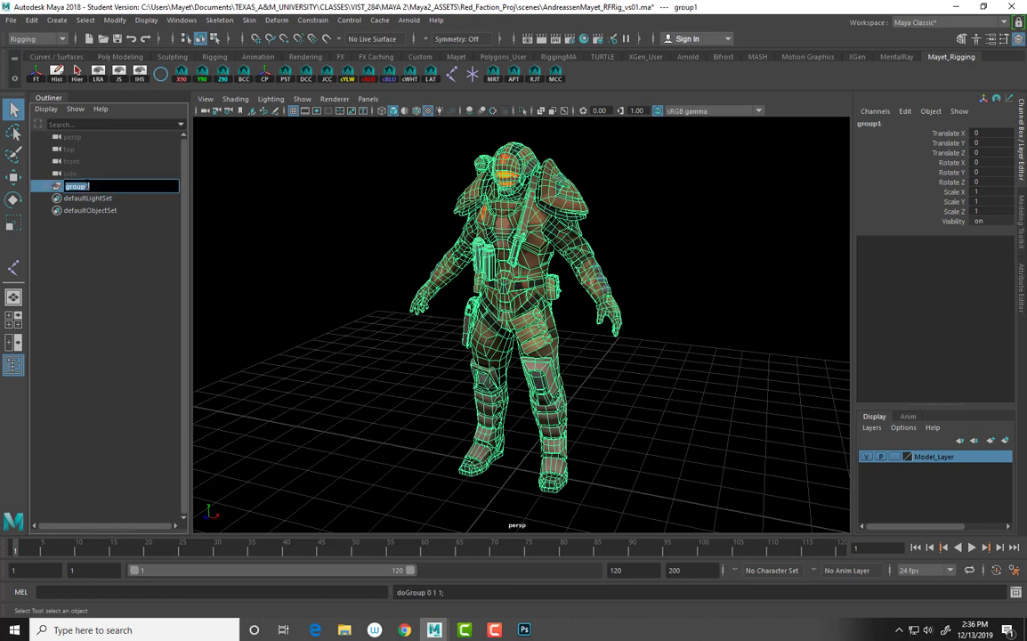
type("g_Model01")
key("Return")
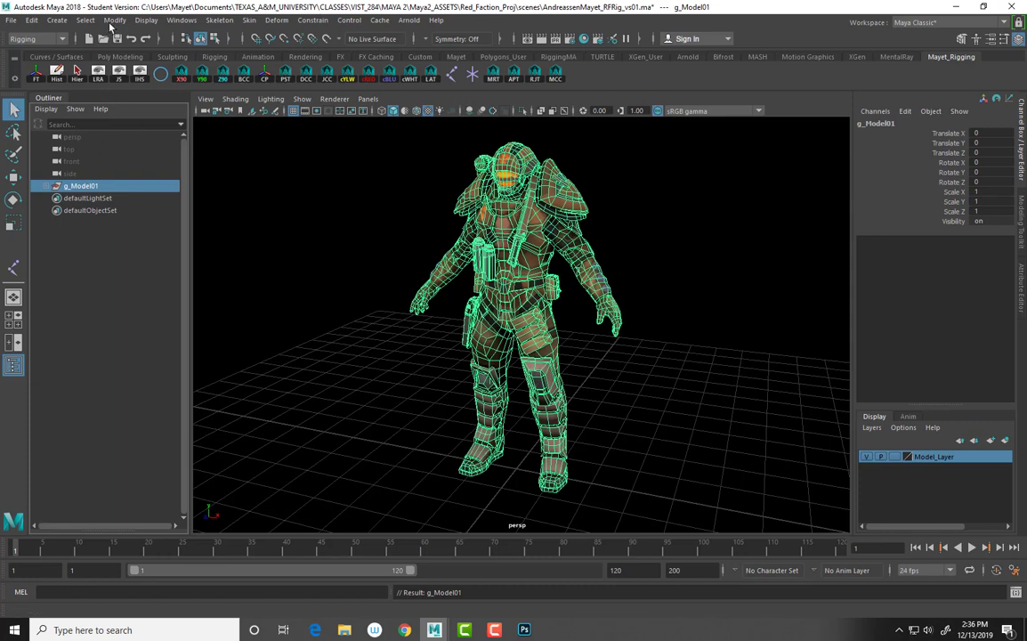
- Create an empty group in the scene
left_click(60, 20)
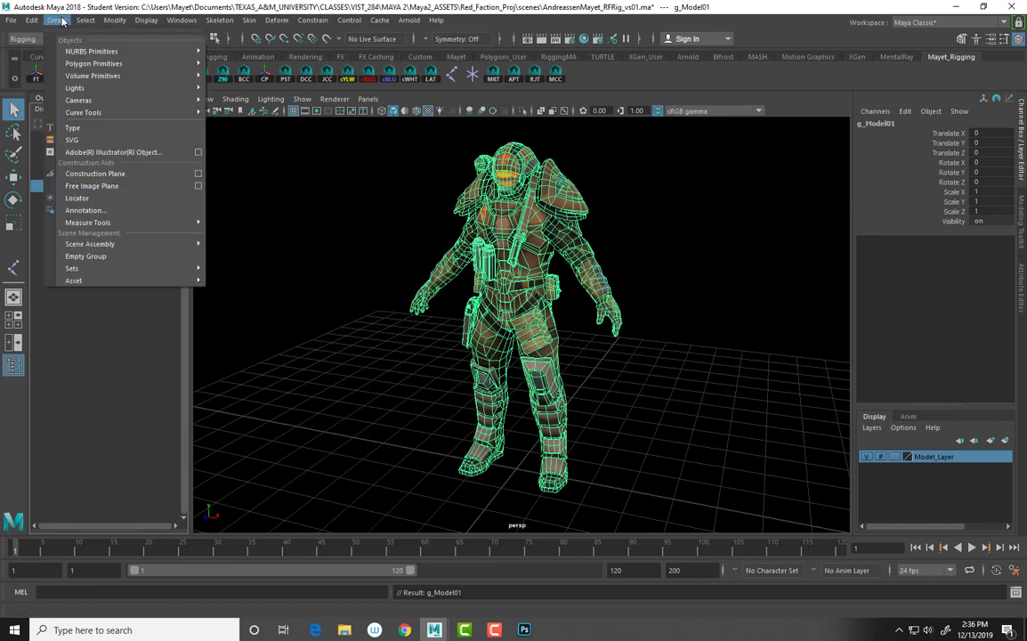
left_click(89, 256)
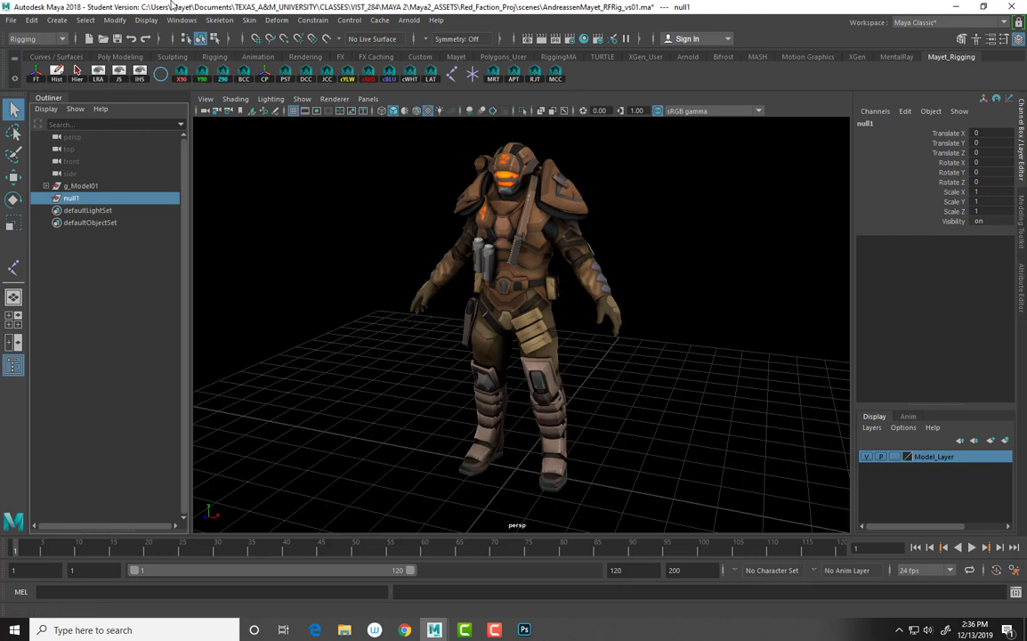
left_click(57, 19)
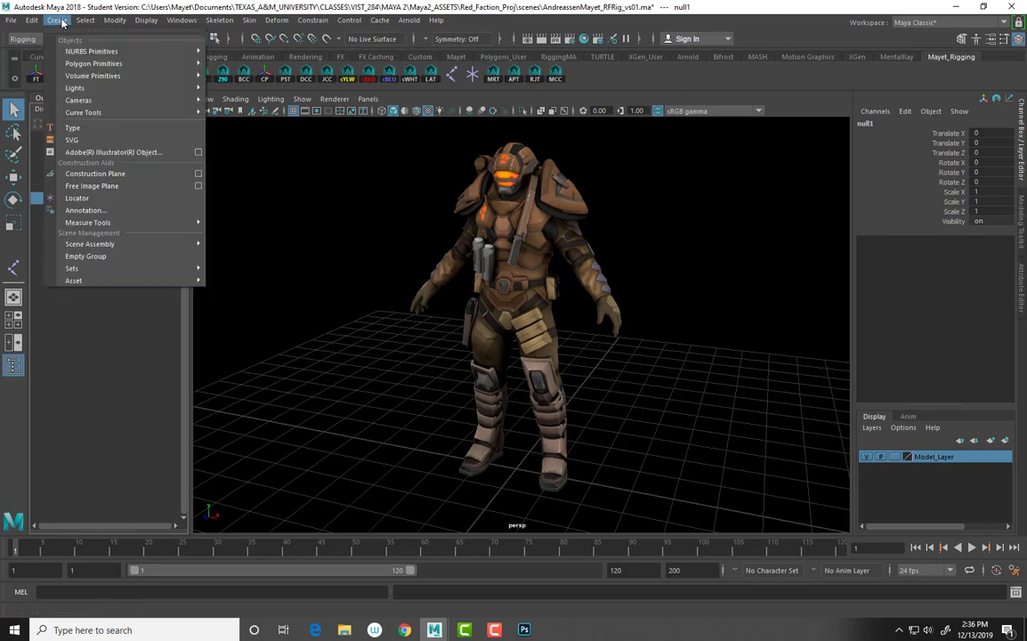
left_click(102, 256)
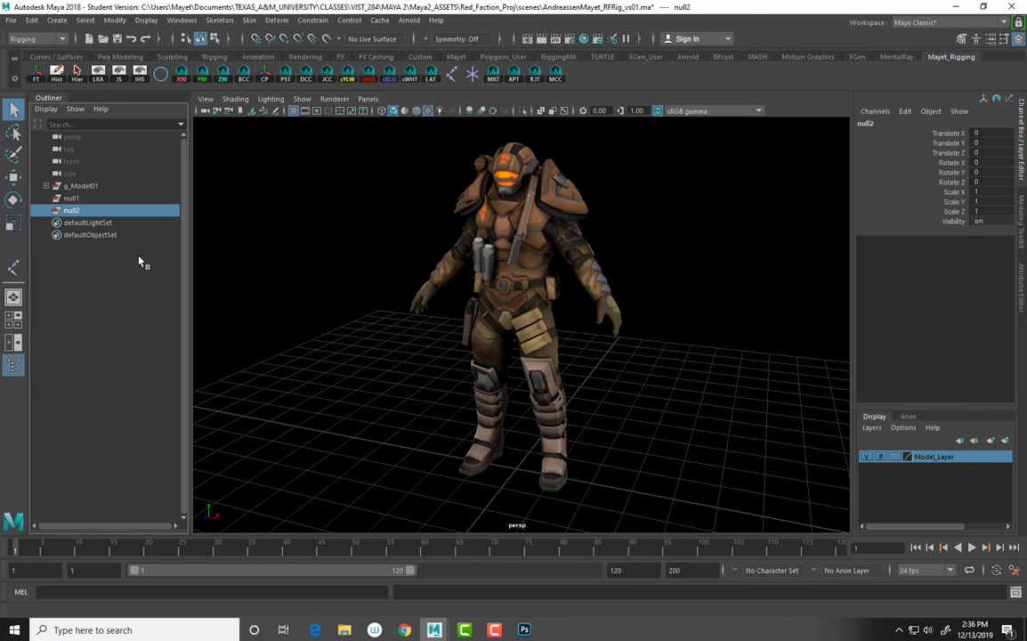
key("ctrl+z")
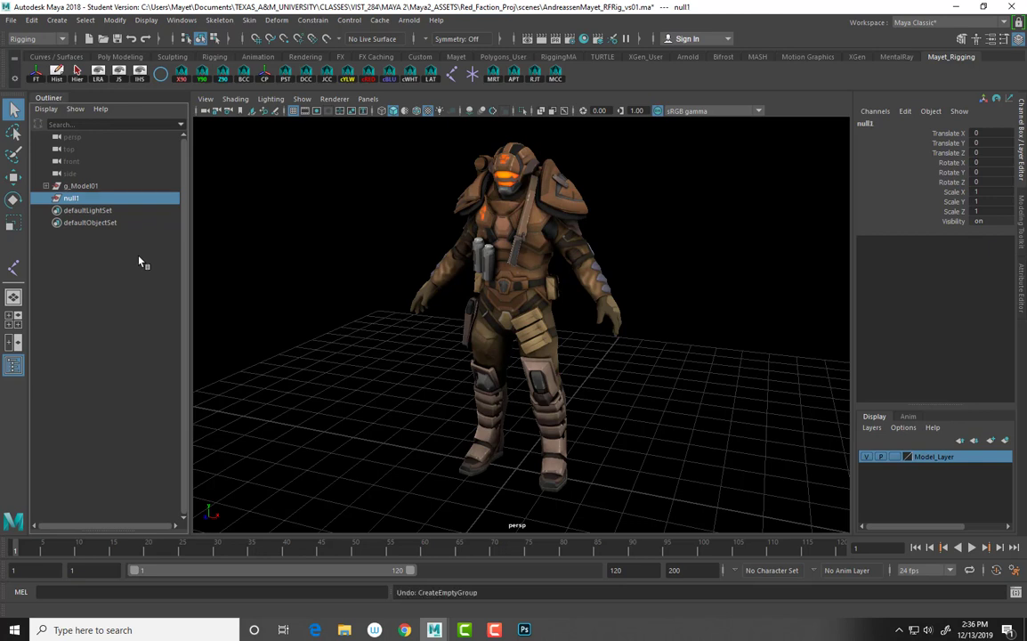
- Add the Empty Group command to the Mayet_Rigging shelf and use it to create two more empty groups
left_click(57, 21)
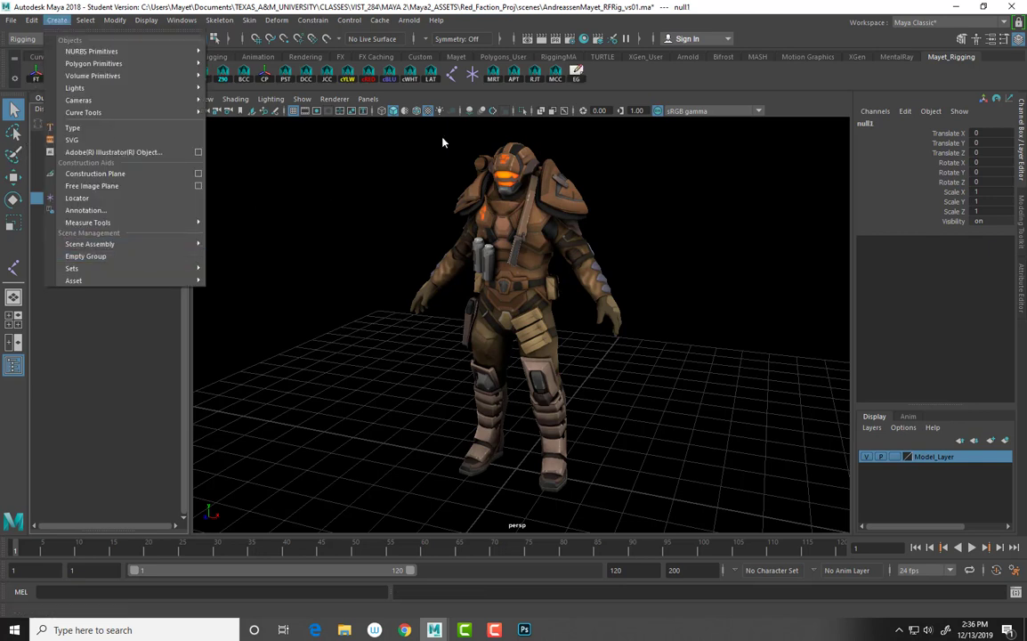
left_click(631, 83)
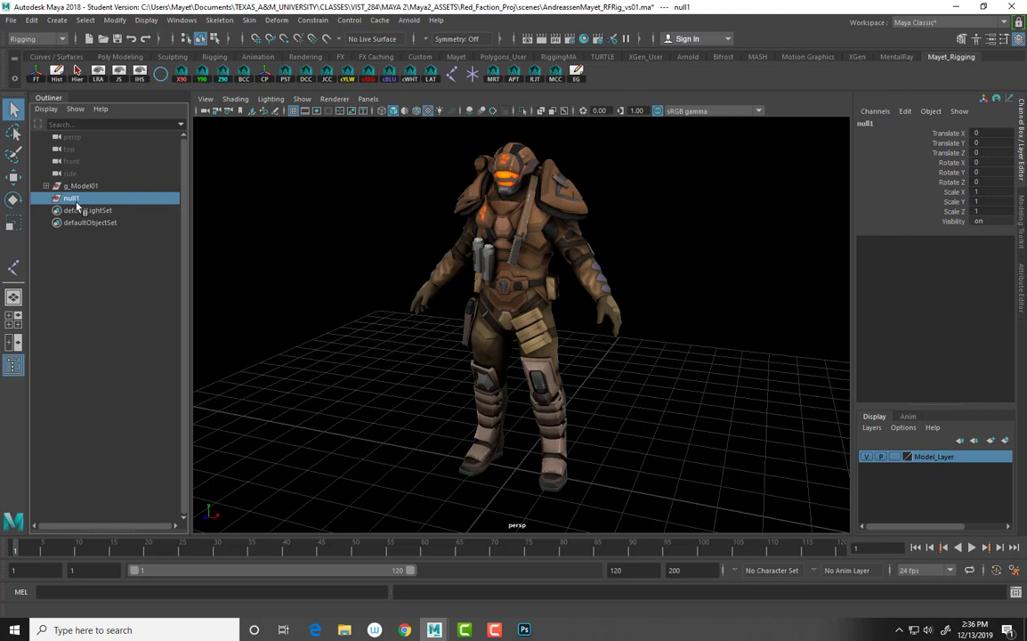
left_click(577, 77)
left_click(577, 77)
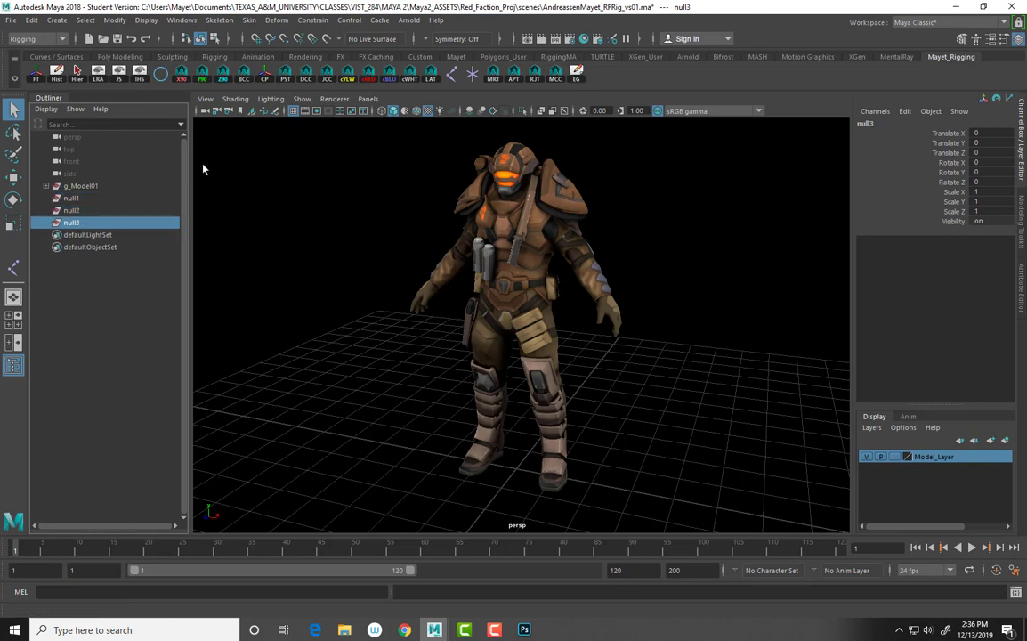
- Rename the first empty group, null1, as globalMove01
double_click(71, 198)
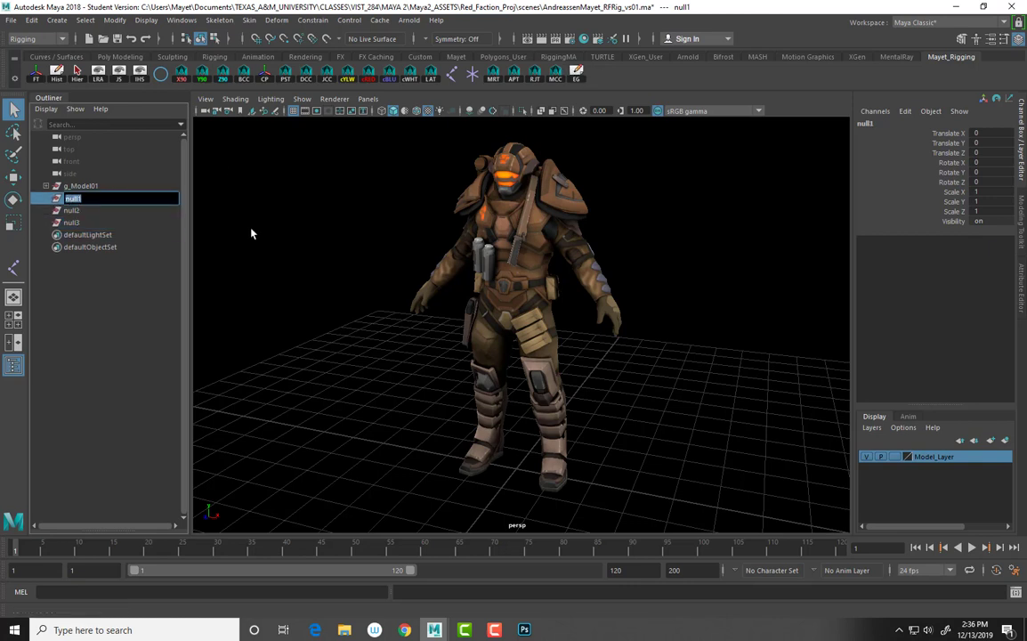
type("globalMove01")
key("Return")
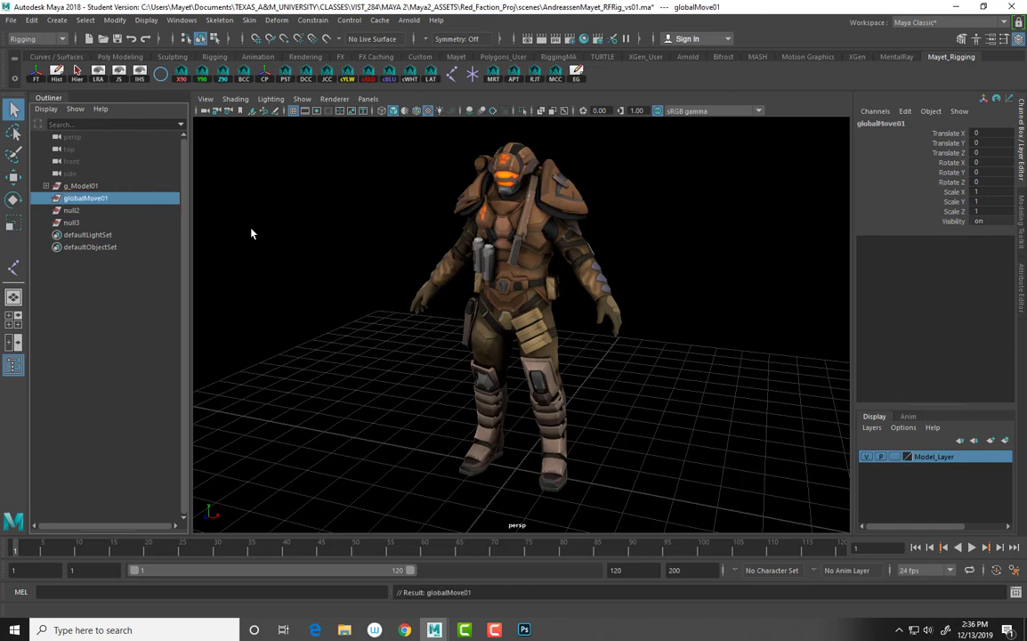
- Rename the empty group null2 as RF_Rig01
double_click(74, 211)
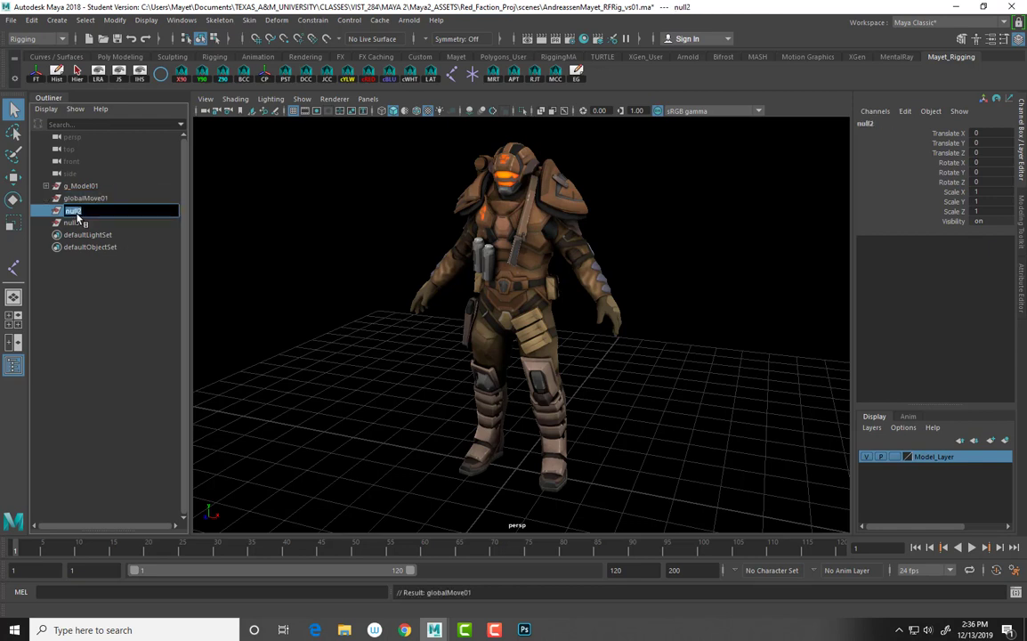
type("RF_Rig01")
key("Return")
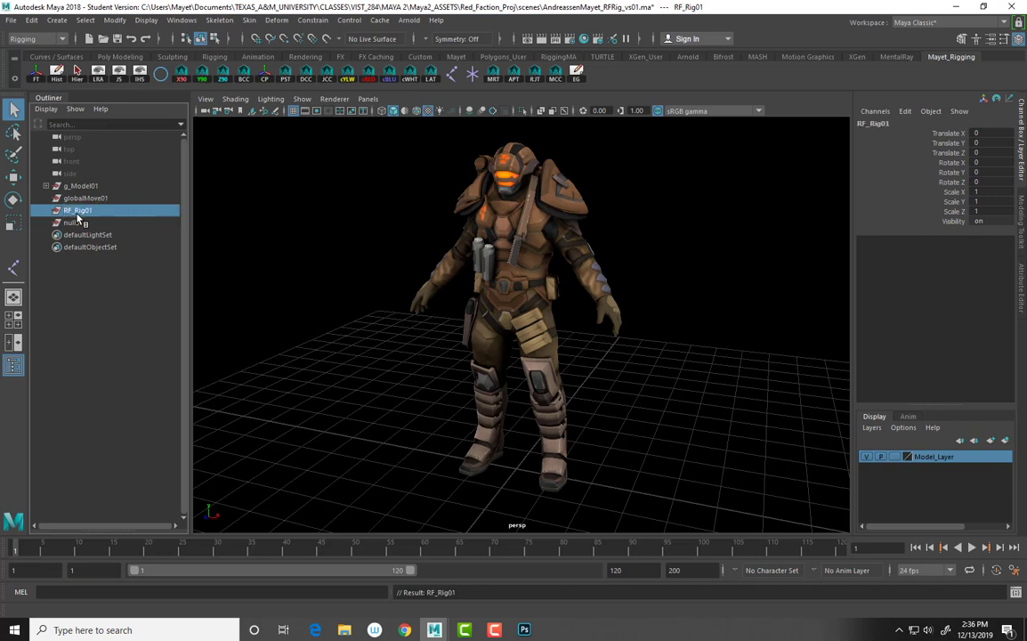
- Rename the empty group null3 as joints01
double_click(75, 223)
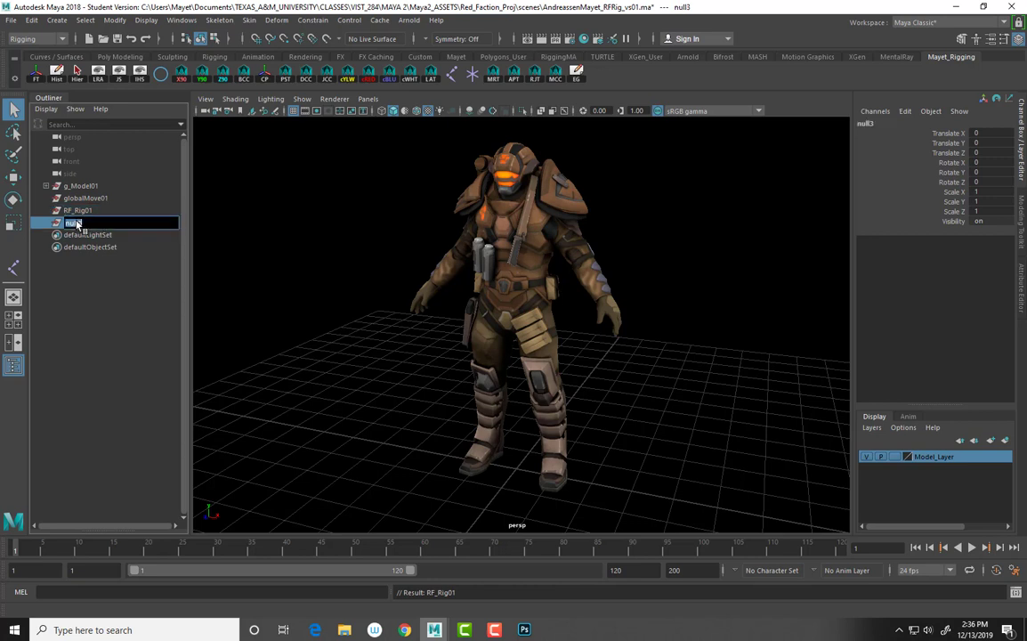
type("joints010")
key("Return")
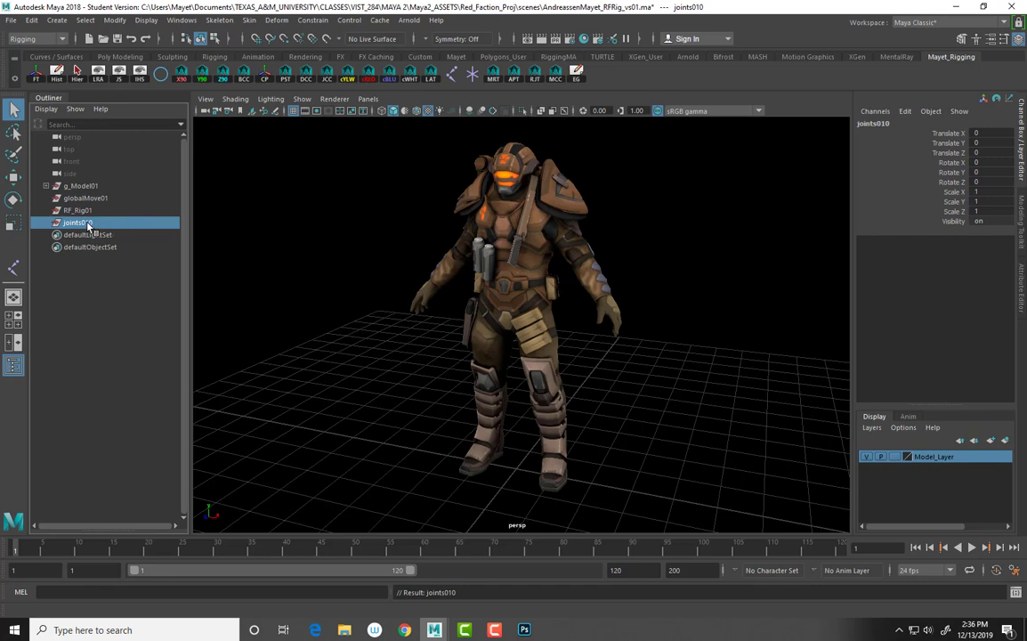
double_click(88, 224)
left_click(96, 222)
key("Return")
- Create another empty group and name it controlCurves01
left_click(576, 78)
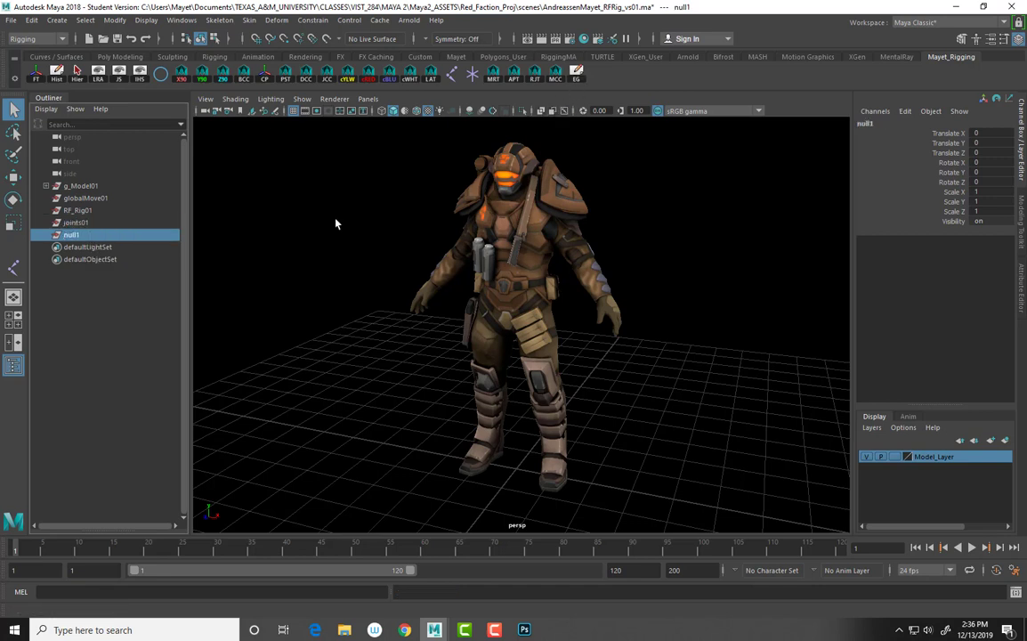
double_click(71, 235)
type("cont")
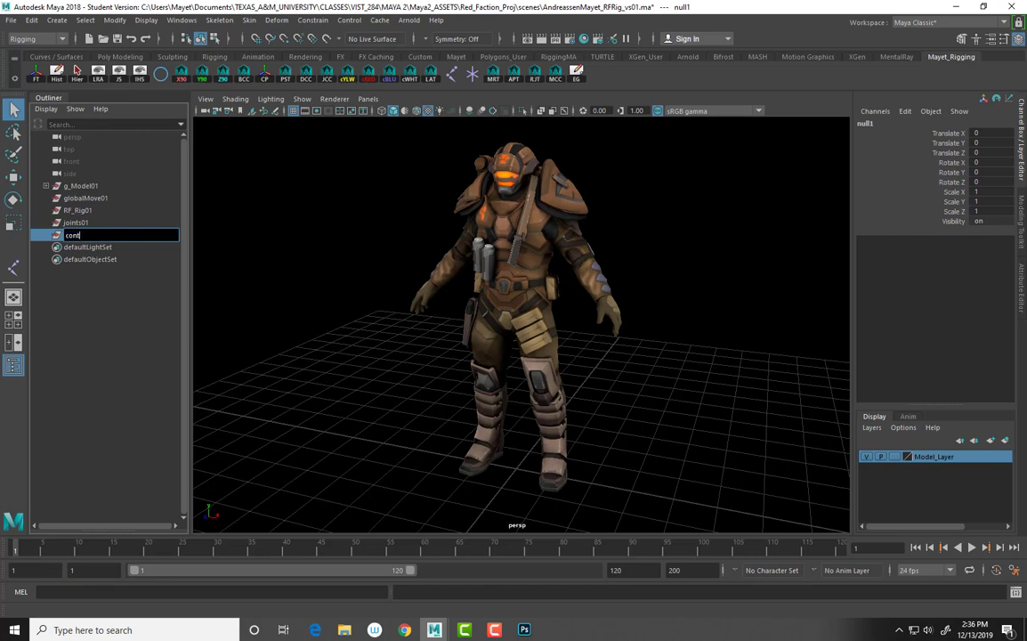
type("rolCurves01")
key("Return")
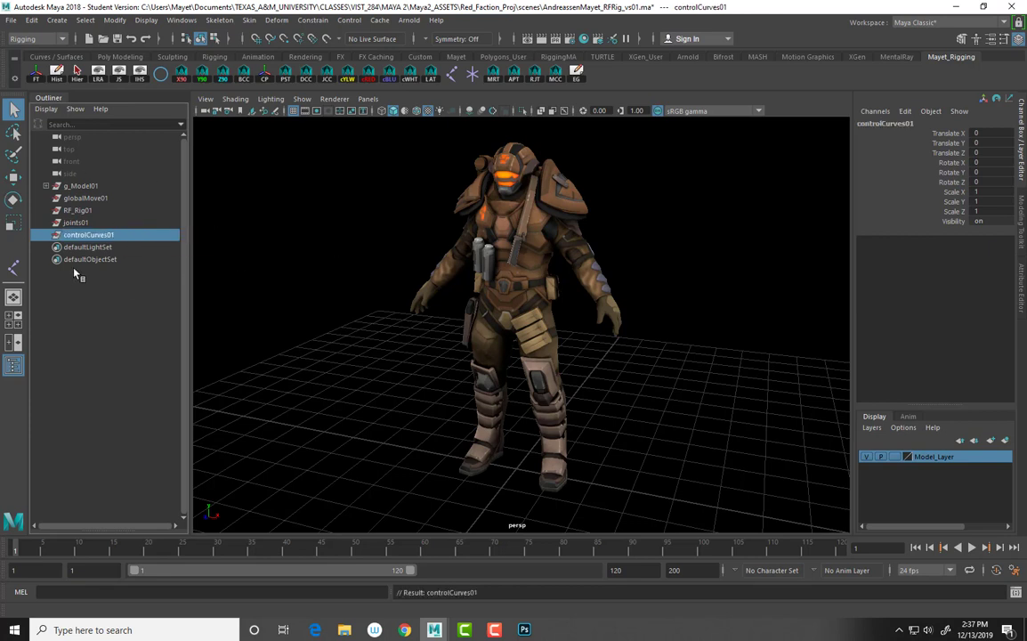
- Parent the joints01 and controlCurves01 groups under globalMove01 and check both children in the hierarchy
left_click(81, 223, "ctrl")
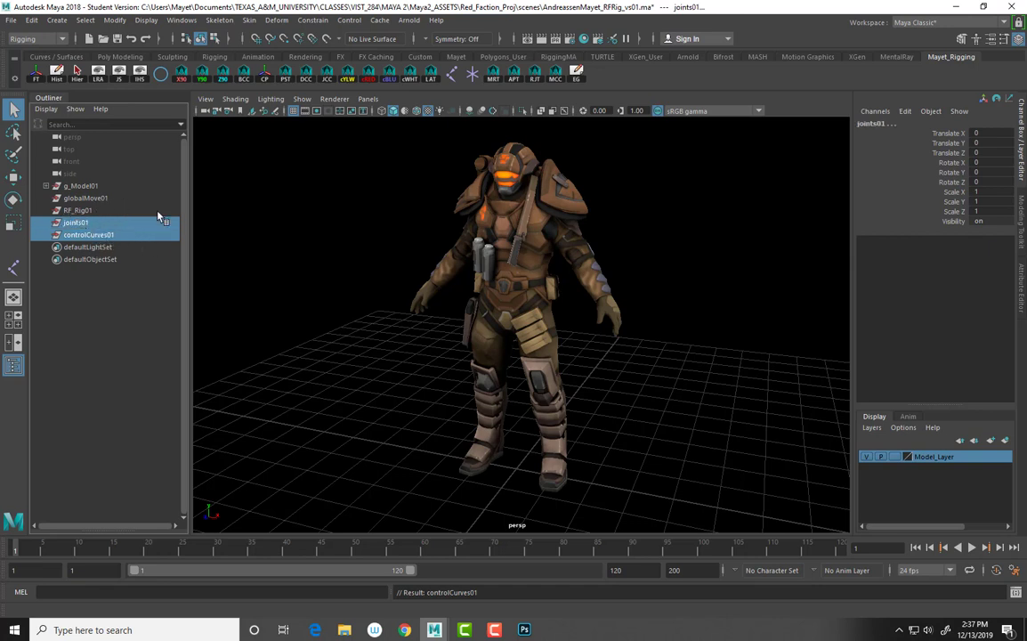
left_click(92, 198, "ctrl")
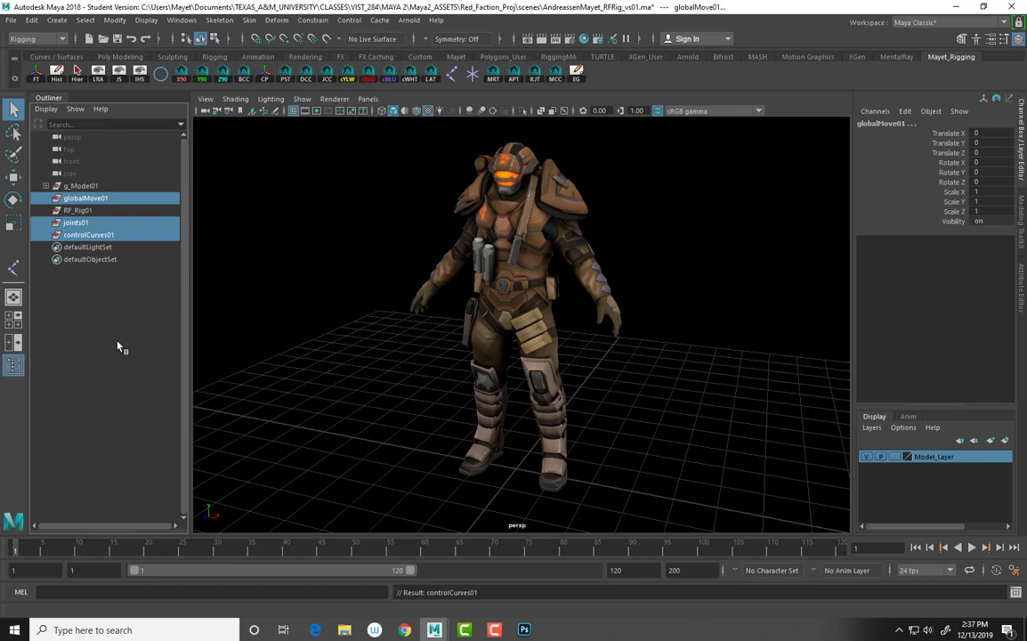
key("p")
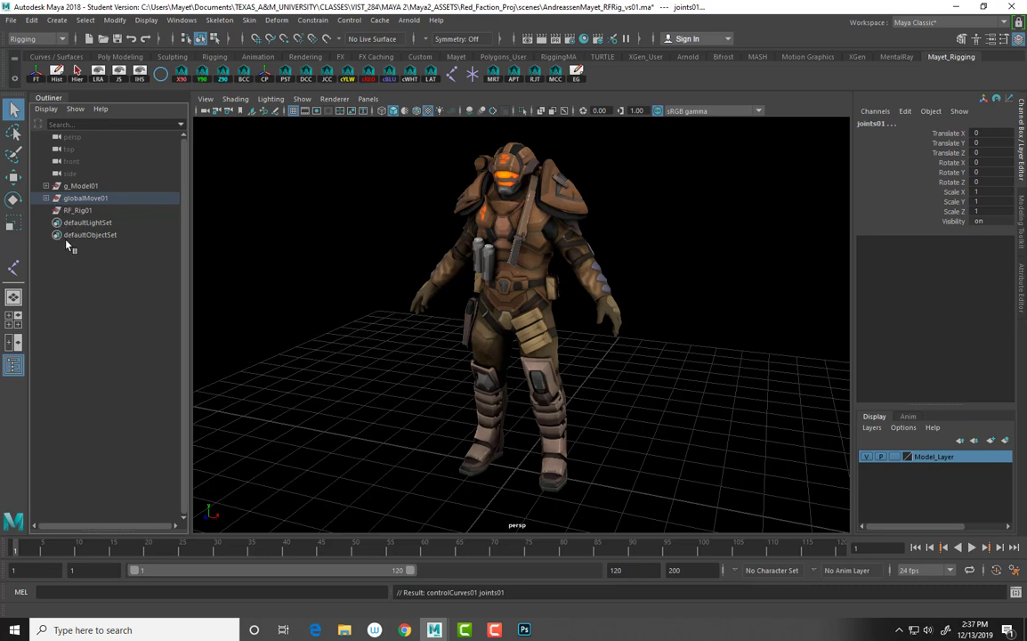
left_click(47, 198)
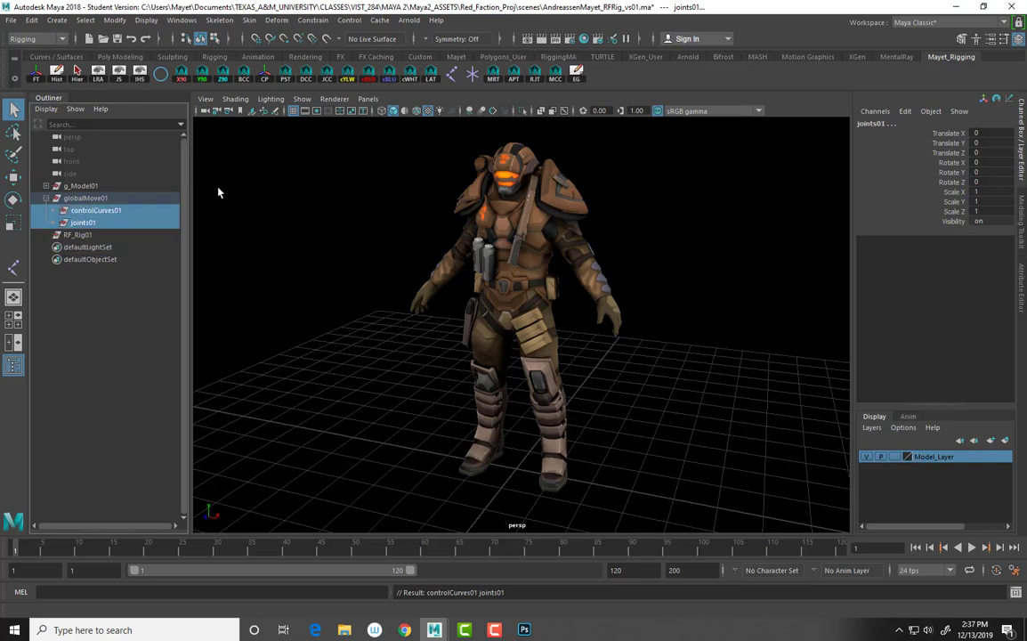
left_click(94, 224)
left_click(93, 213)
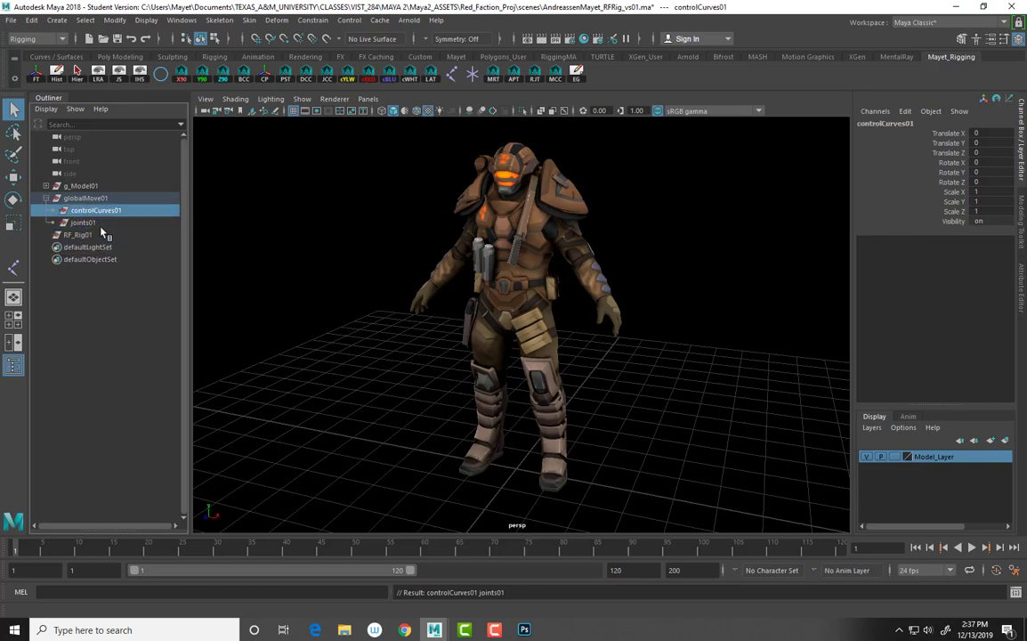
left_click(99, 224)
left_click(100, 211)
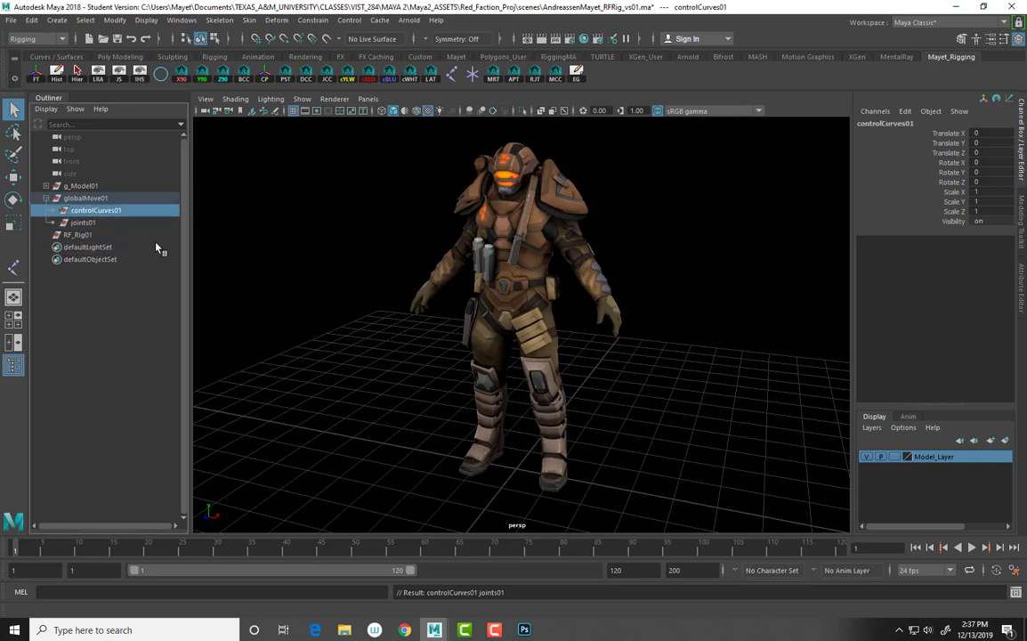
left_click(46, 198)
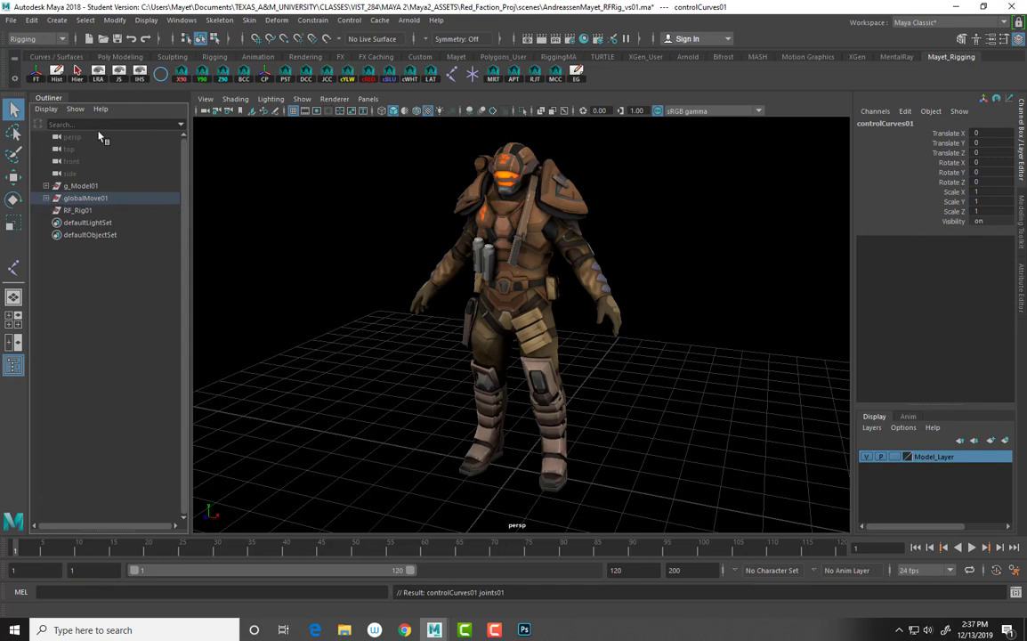
- Parent the globalMove01 and g_Model01 groups under RF_Rig01
left_click(31, 19)
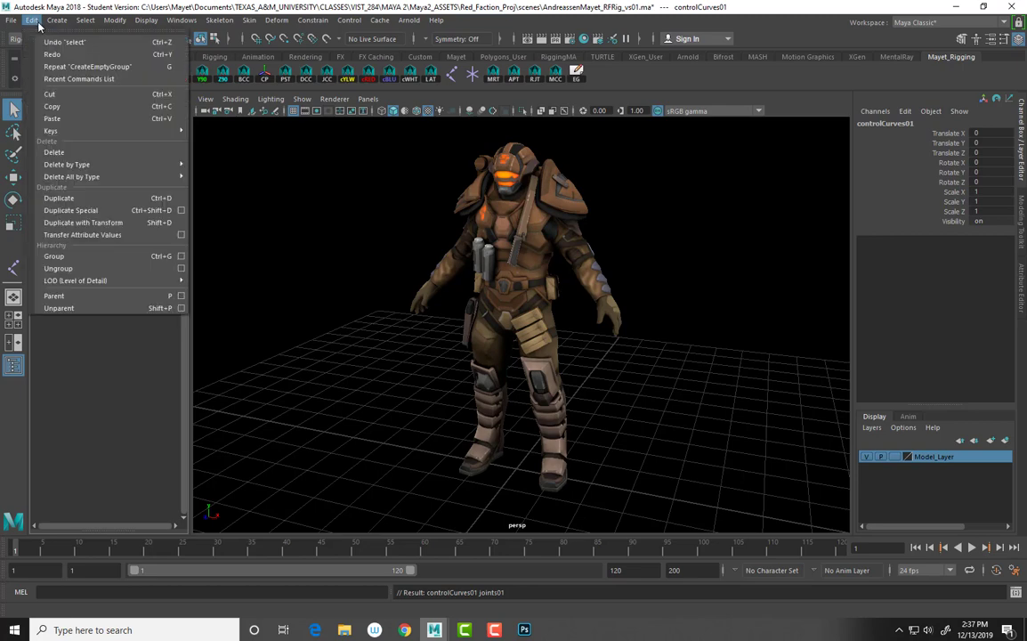
left_click(59, 353)
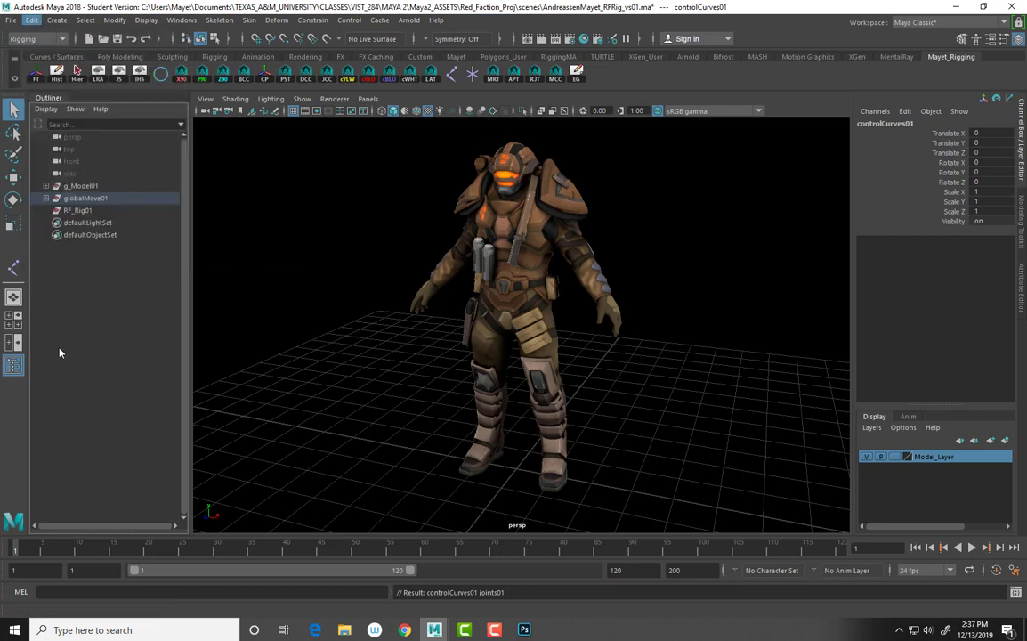
left_click(75, 210)
left_click_drag(74, 210, 80, 202)
left_click(85, 197)
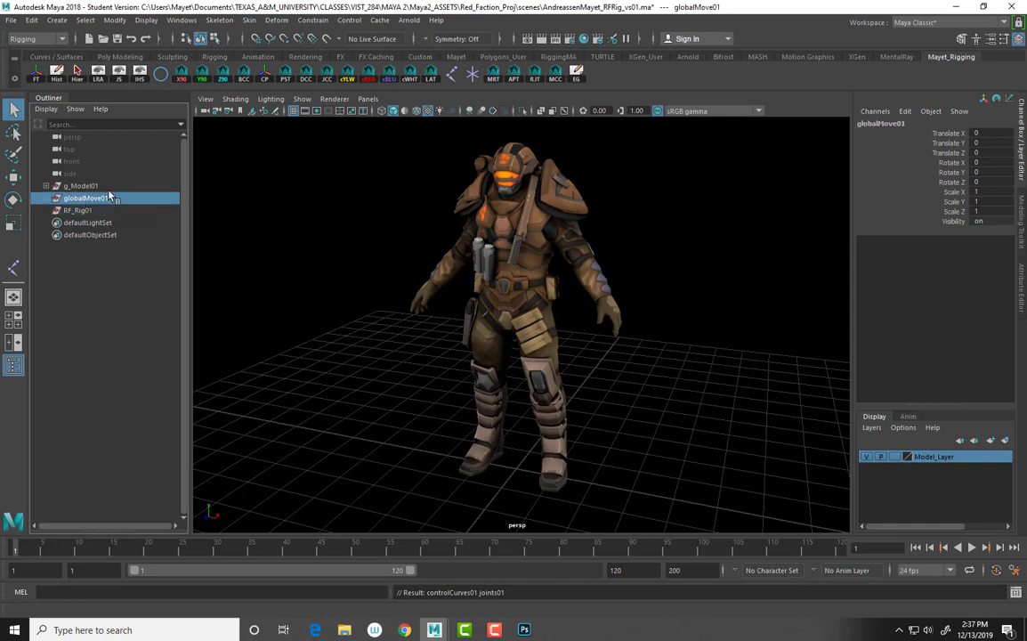
left_click(80, 185, "ctrl")
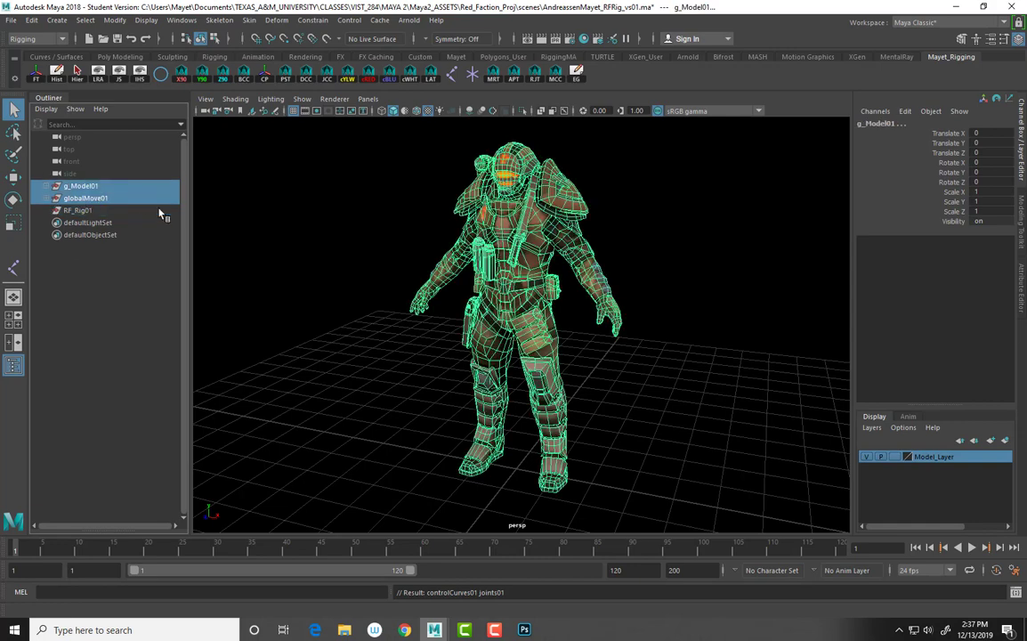
left_click(79, 211, "ctrl")
key("p")
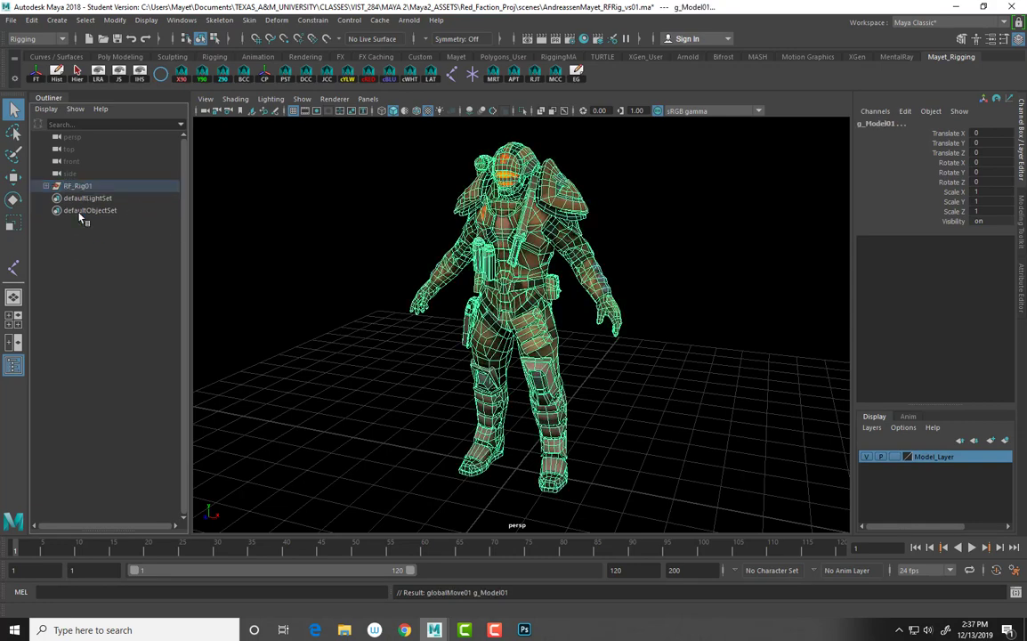
- Examine the full RF_Rig01 hierarchy, including the contents of its globalMove01 and g_Model01 branches
left_click(46, 185)
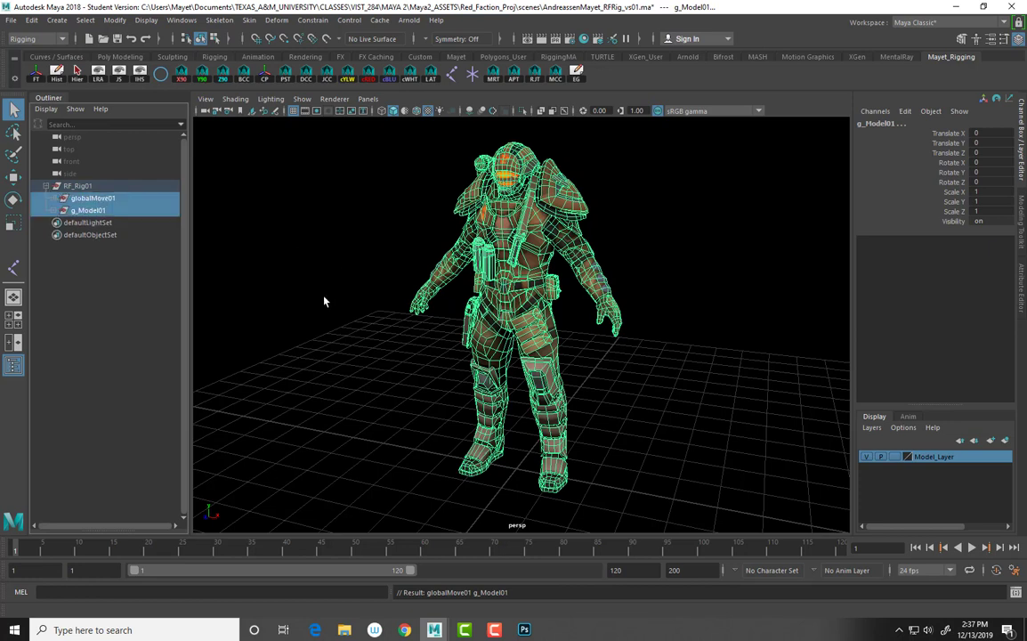
left_click(47, 185)
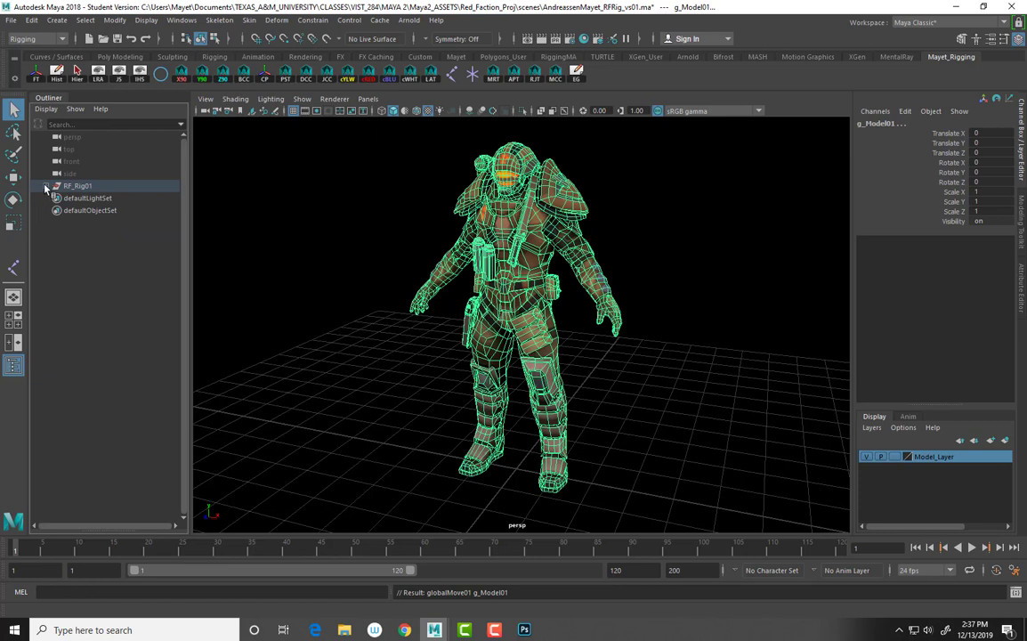
left_click(46, 185, "shift")
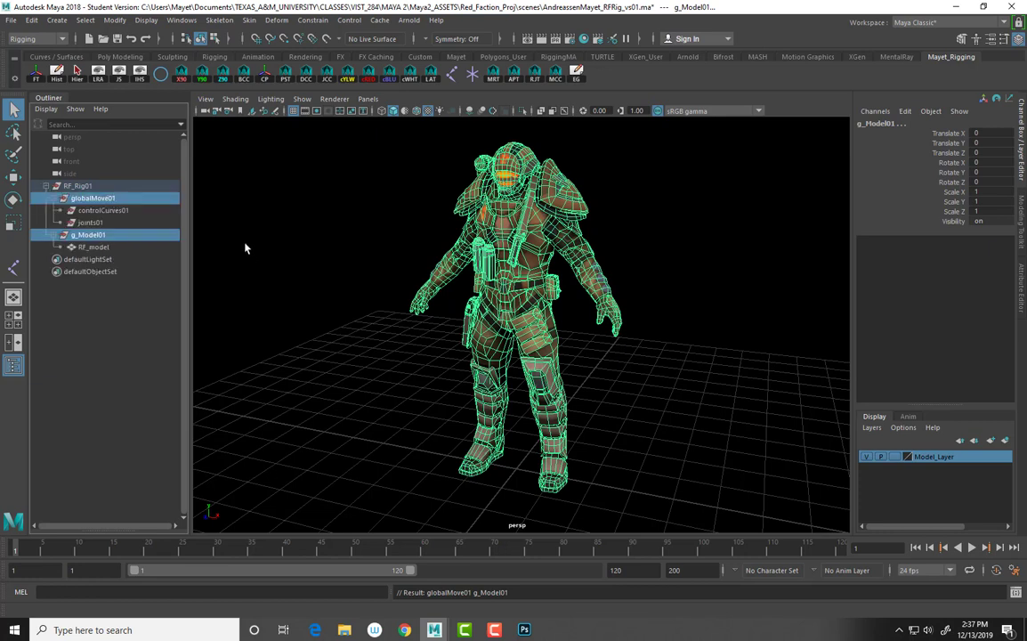
left_click(47, 185)
left_click(46, 185)
left_click(76, 198)
left_click(56, 198)
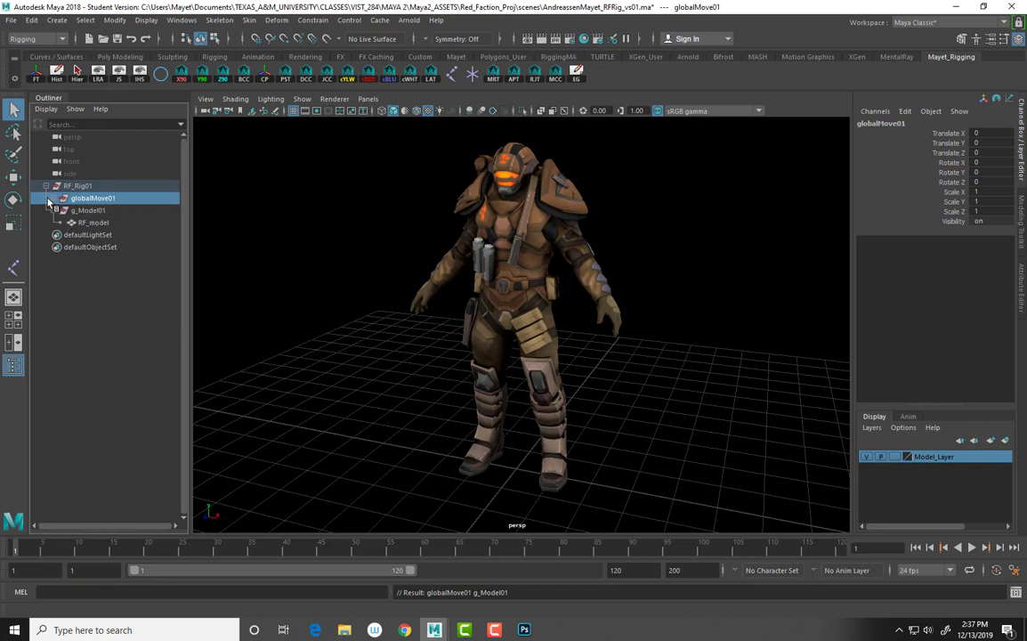
left_click(49, 199)
left_click(48, 235)
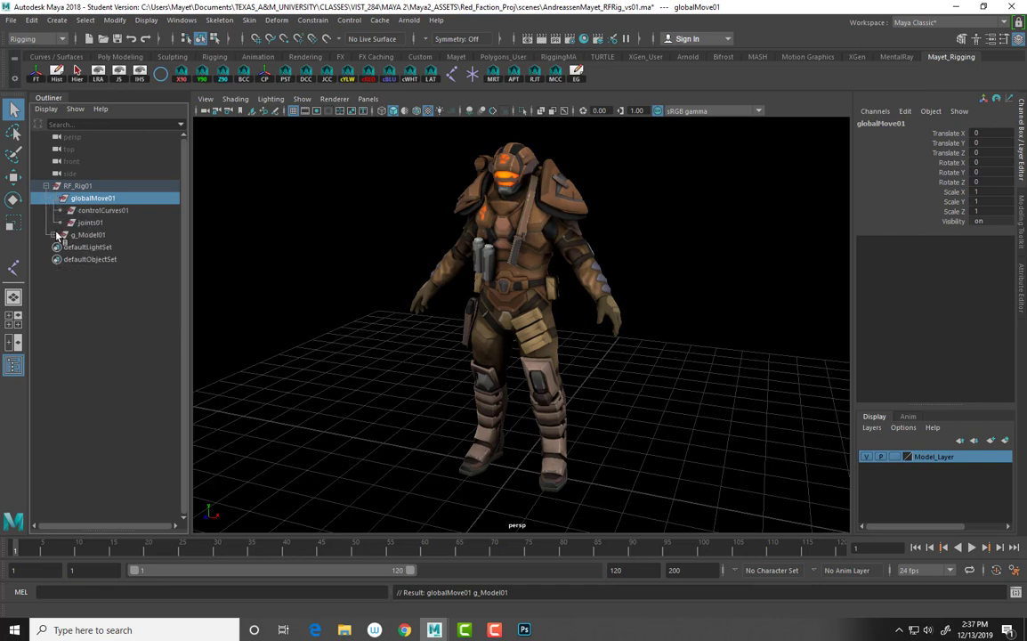
left_click(56, 198)
left_click(46, 185)
left_click(46, 185)
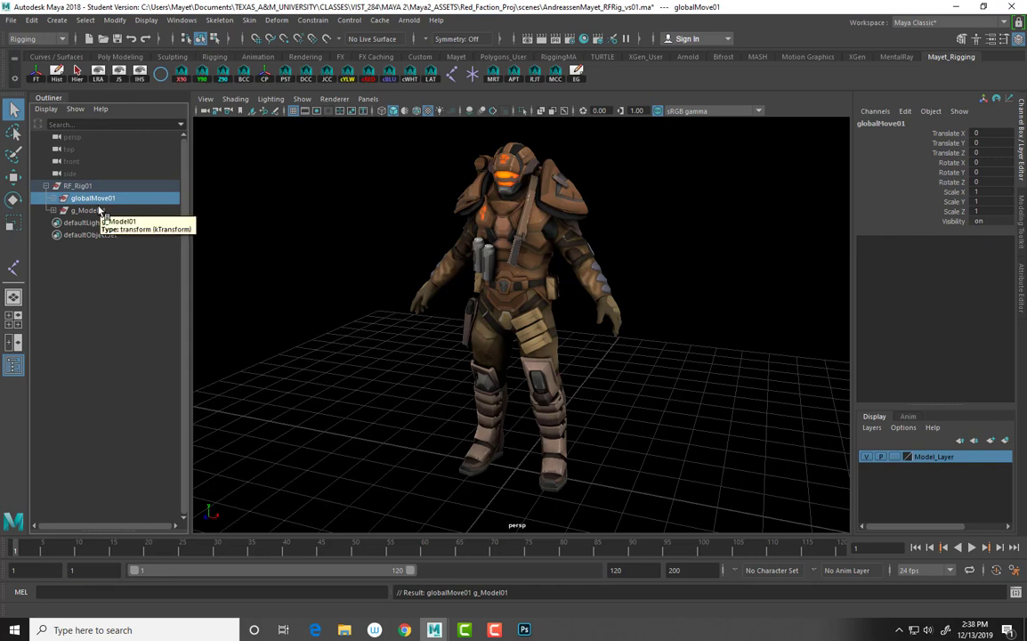
left_click(47, 185)
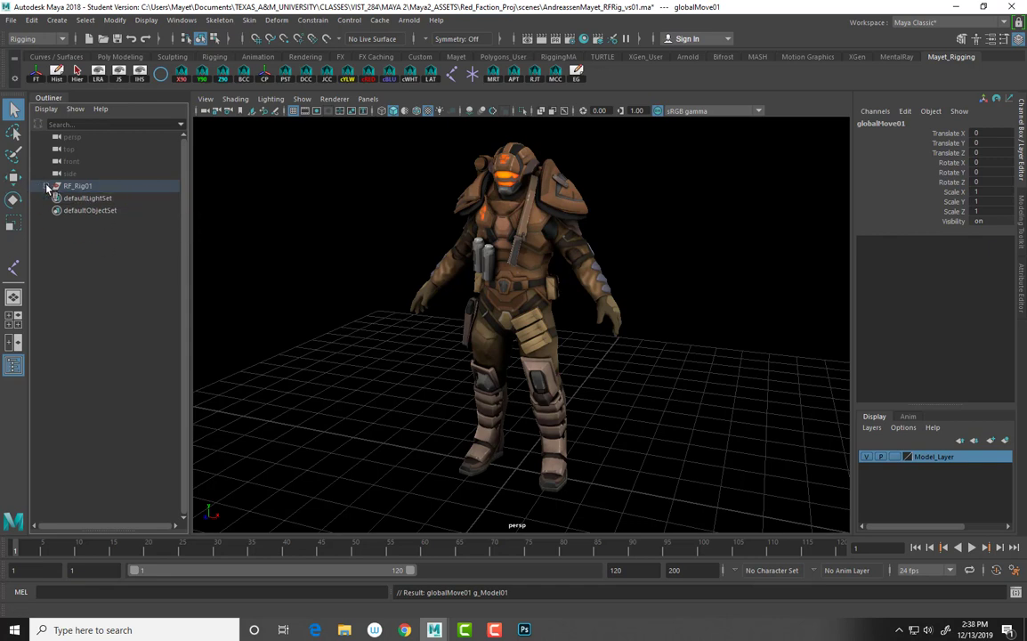
left_click(46, 185, "shift")
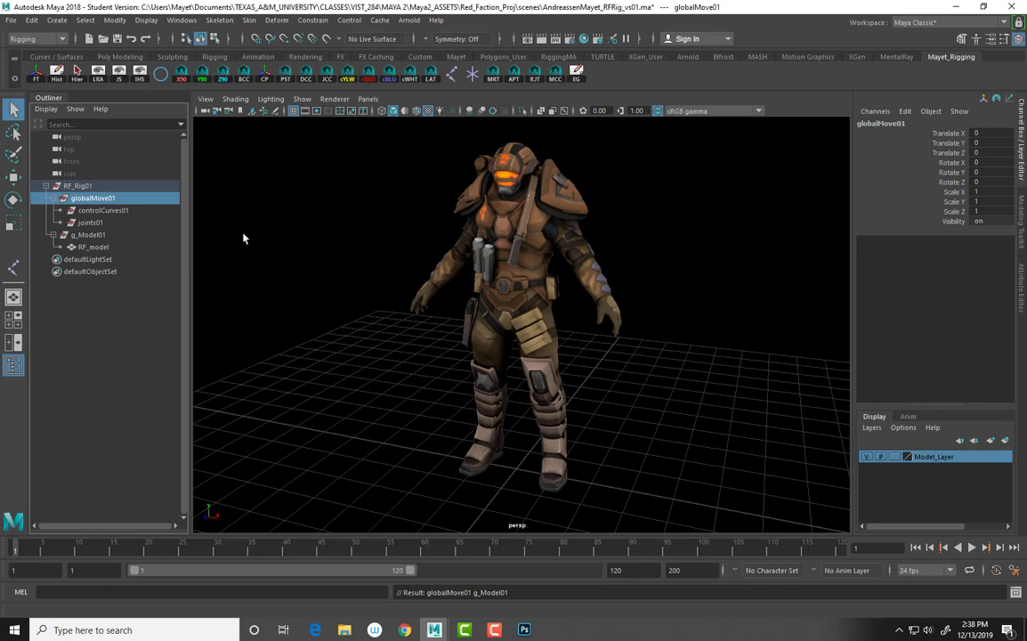
left_click(46, 186)
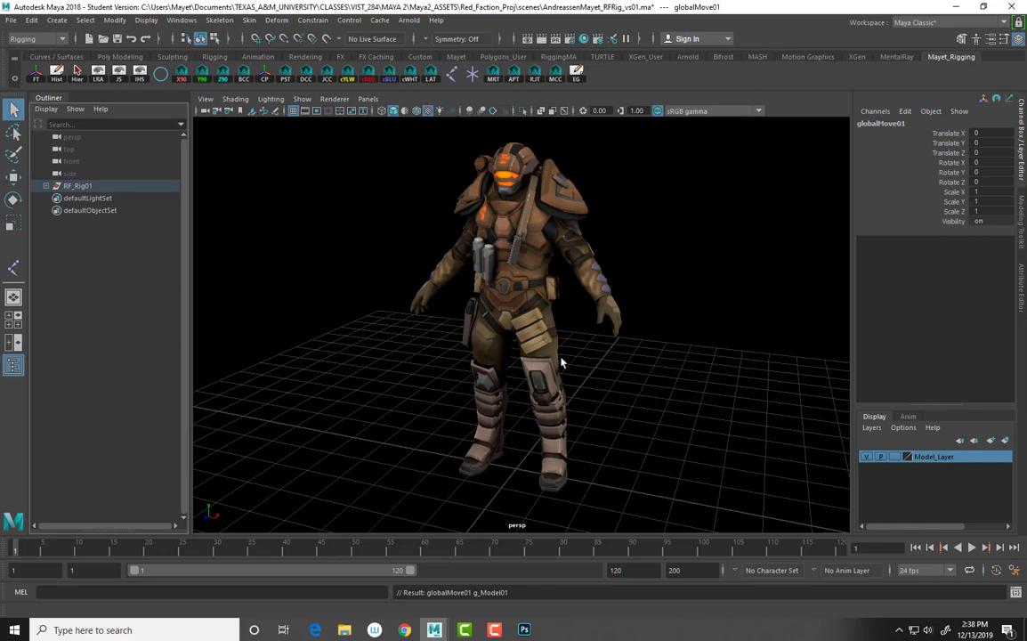
- Inspect the RF_model character mesh from the front, sides and back
mouse_move(561, 362)
left_mouse_down("alt")
mouse_move(642, 343)
mouse_move(547, 353)
left_mouse_up("alt")
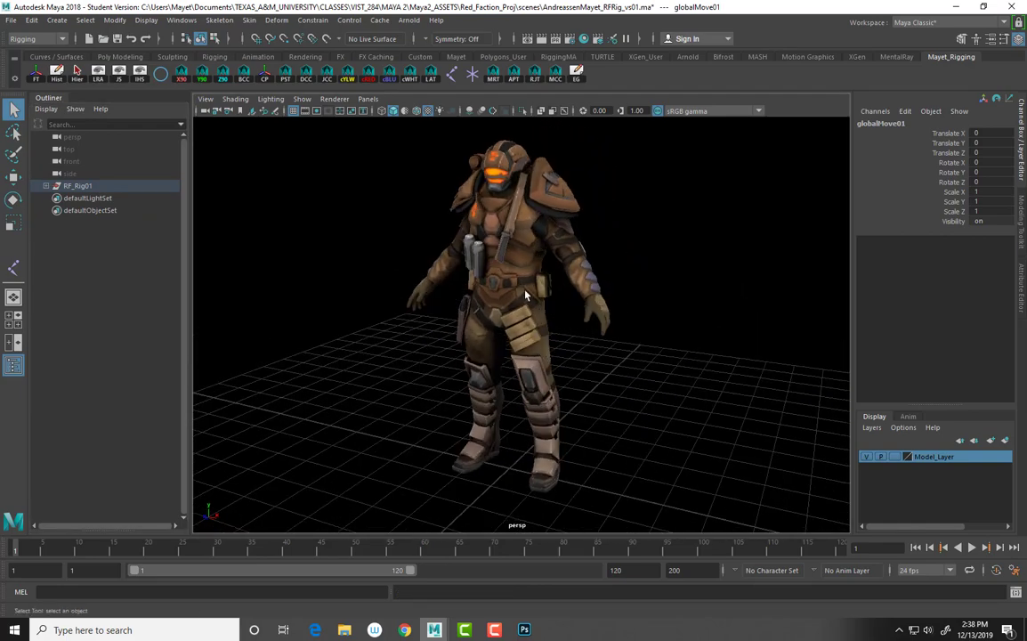
left_click(473, 260)
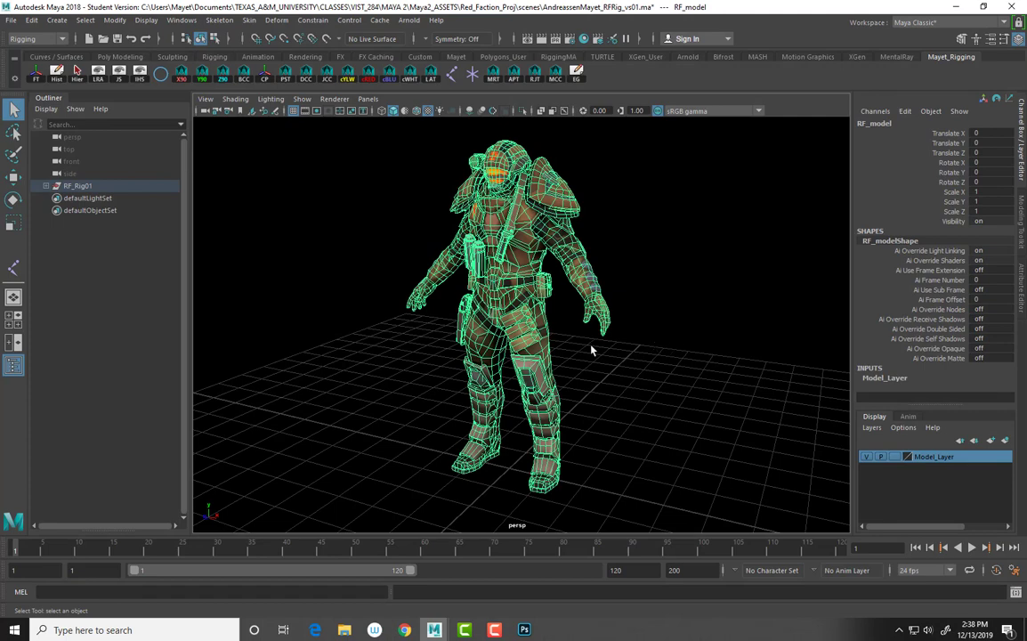
scroll(591, 350, "up", 4)
scroll(591, 349, "down", 4)
scroll(591, 350, "up", 4)
scroll(591, 350, "down", 4)
left_click_drag(566, 359, 639, 339, "alt")
left_click(628, 357)
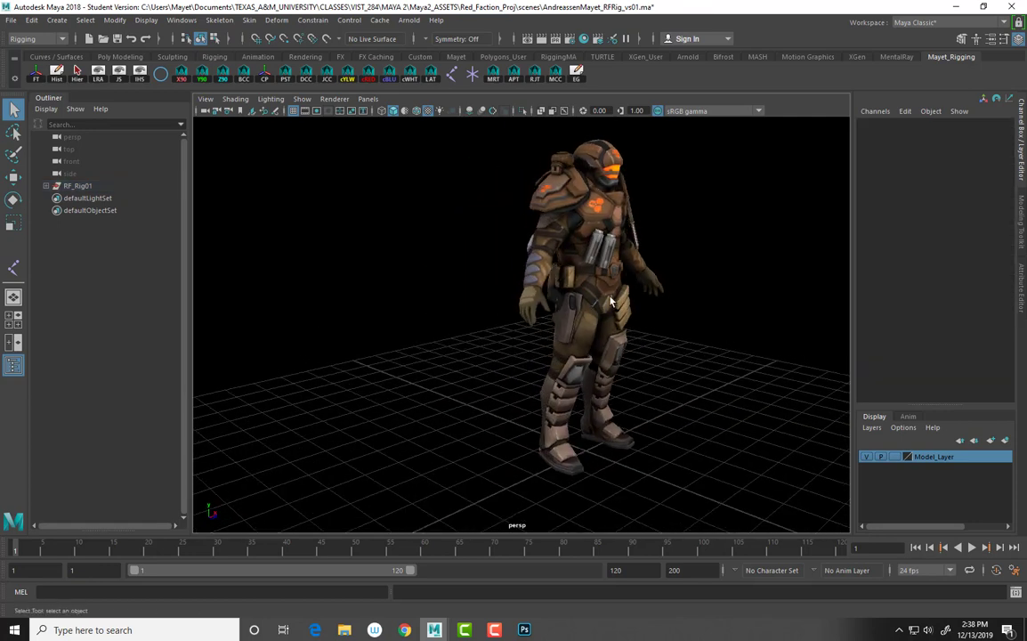
middle_click_drag(608, 298, 578, 321, "alt")
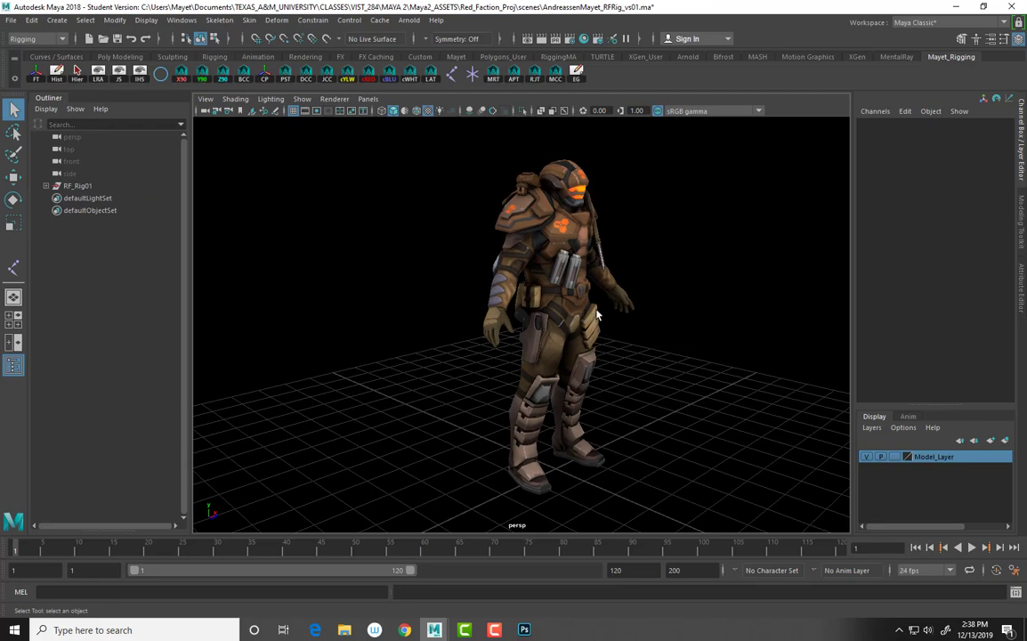
scroll(610, 322, "up", 2)
left_click_drag(615, 321, 521, 317, "alt")
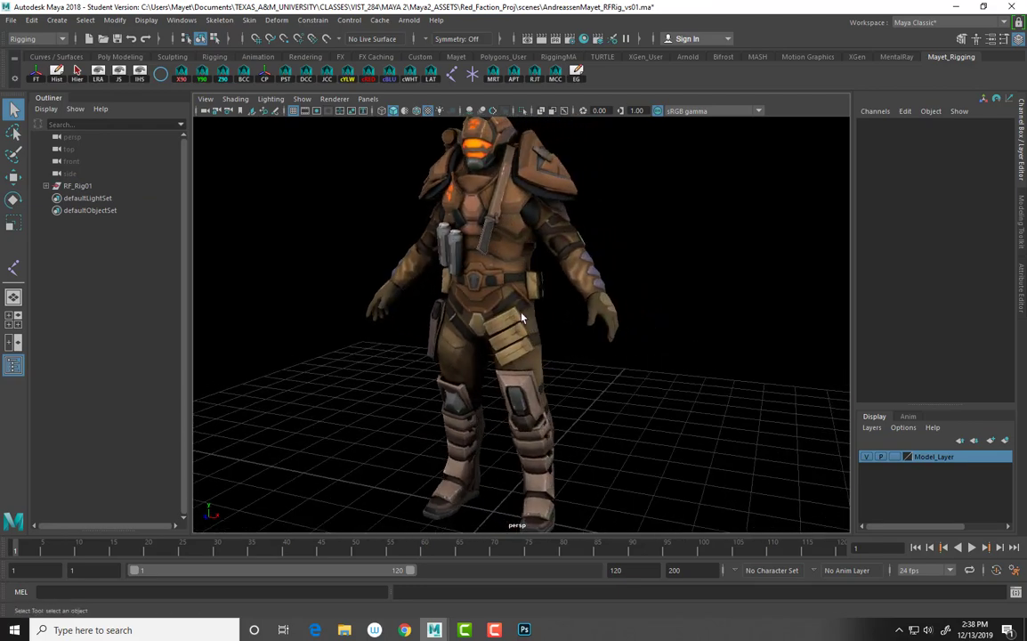
left_click_drag(485, 269, 409, 248, "alt")
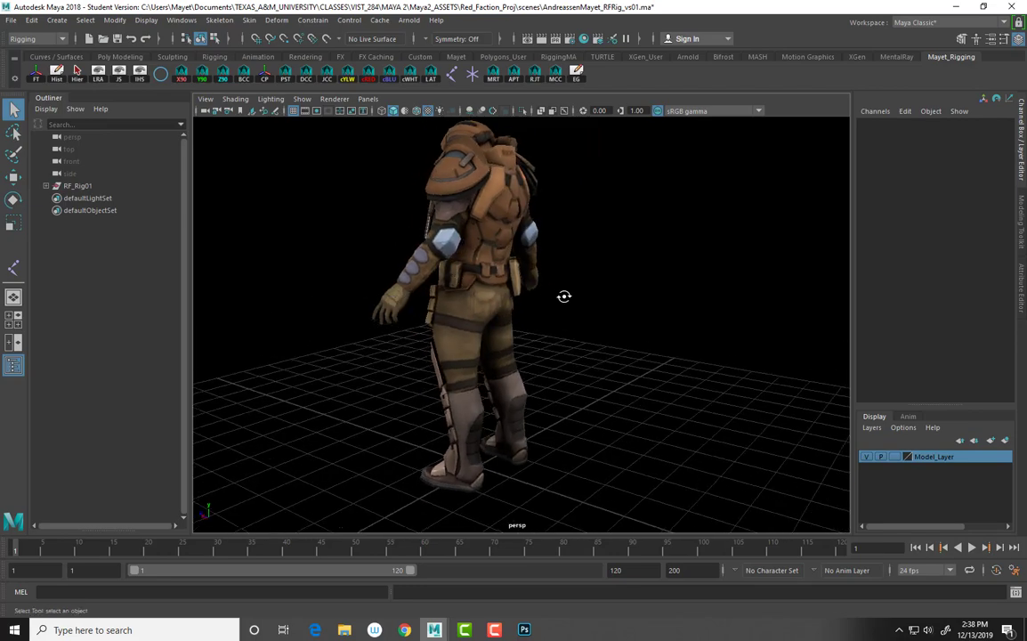
left_click_drag(565, 296, 405, 299, "alt")
left_click_drag(573, 286, 463, 293, "alt")
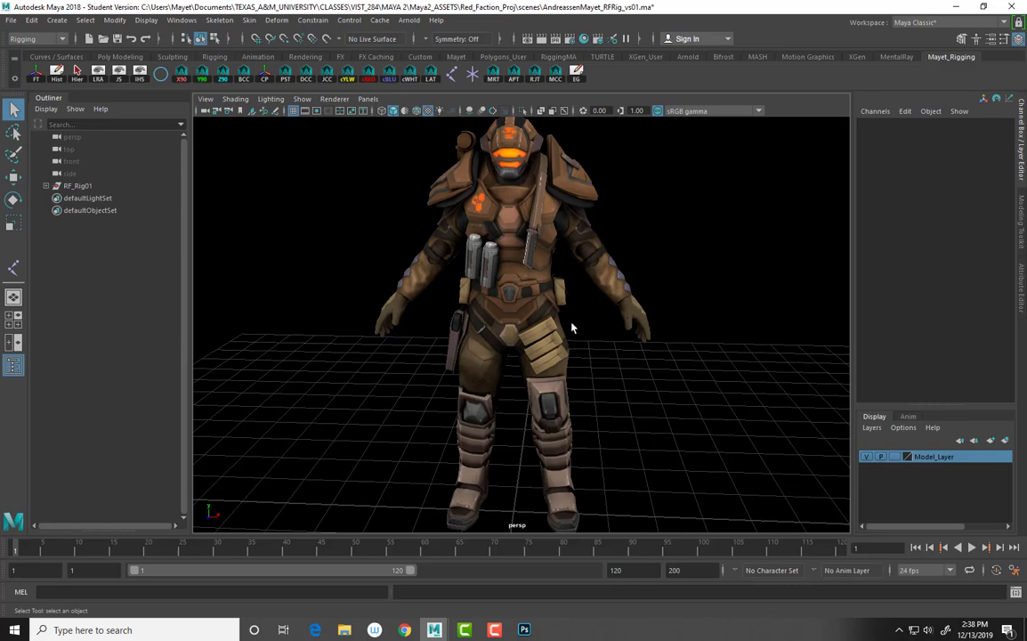
- Frame the RF_model character mesh and examine its armour and attached accessories from the front and side
left_click_drag(572, 327, 450, 280, "alt")
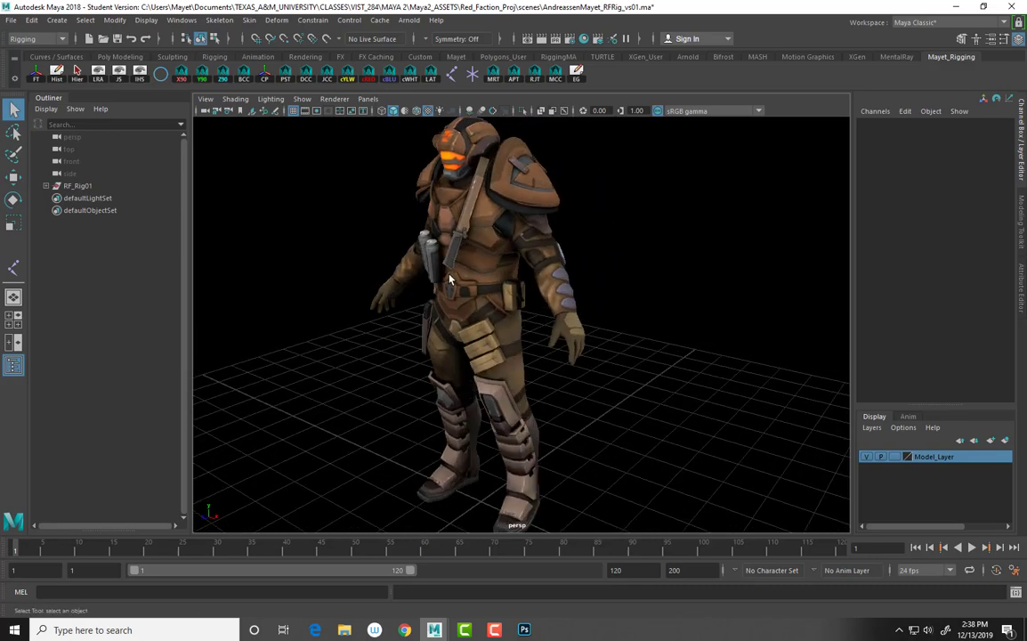
left_click(450, 279)
key("f")
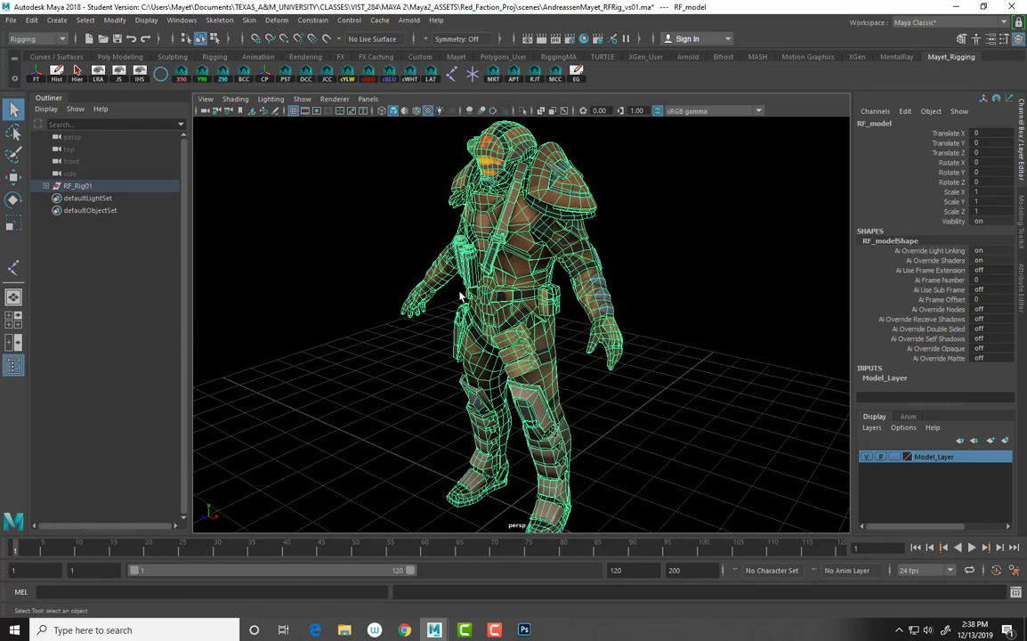
left_click_drag(494, 270, 560, 295, "alt")
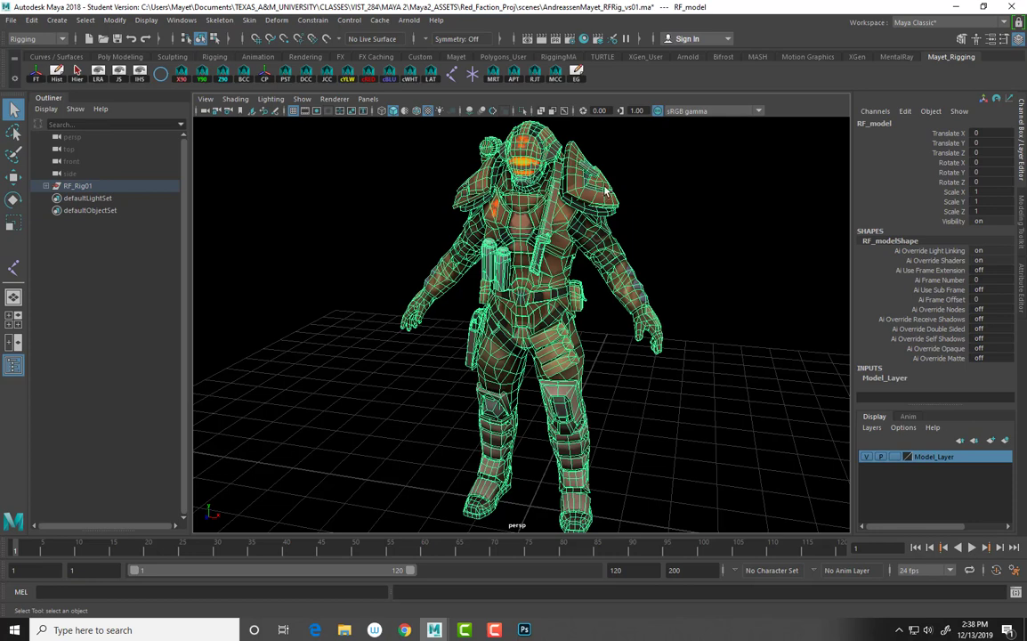
left_click(637, 181)
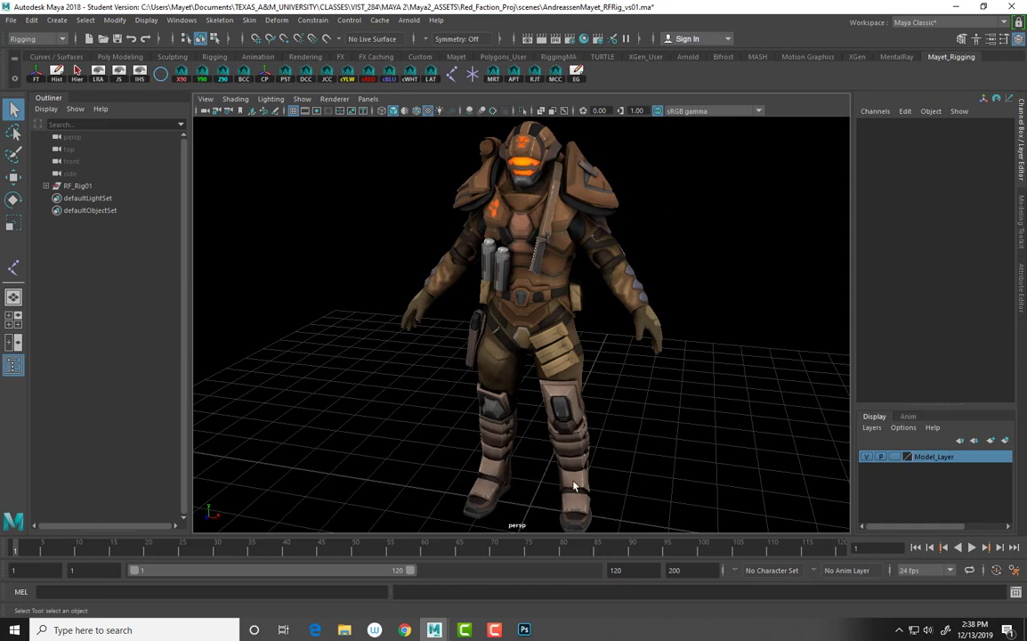
- Select the faces of the character's accessories on RF_model, including the thigh pouches, belt pouches and chest canisters
left_click(555, 317)
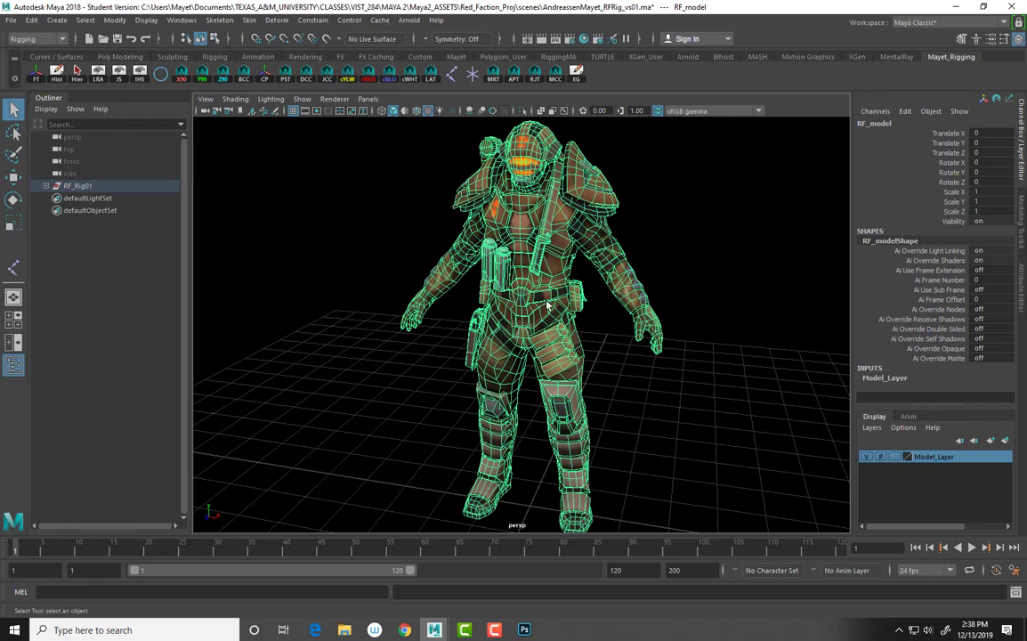
right_click_drag(547, 300, 567, 331)
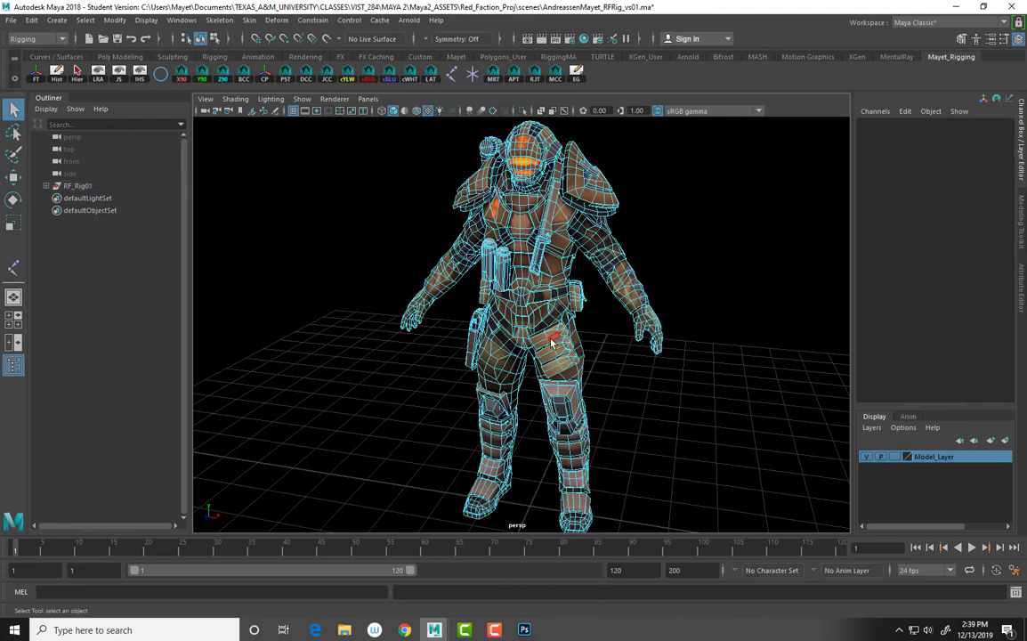
left_click(558, 352)
double_click(558, 352)
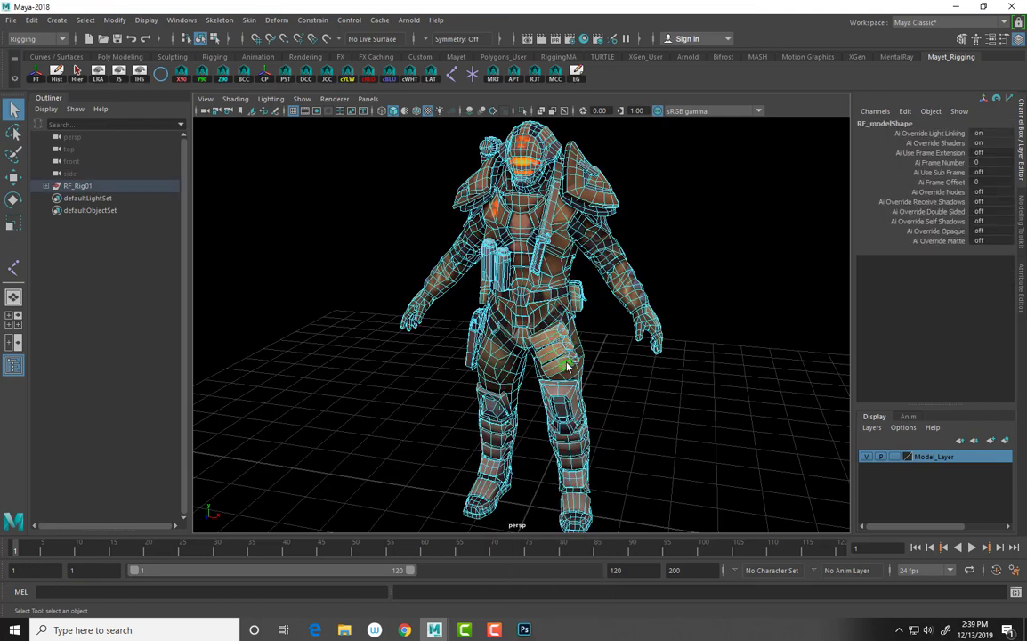
left_click_drag(527, 348, 565, 340, "alt")
key("alt+shift")
right_click_drag(564, 340, 800, 422, "alt")
left_click(1004, 508)
middle_click_drag(712, 276, 677, 331, "alt")
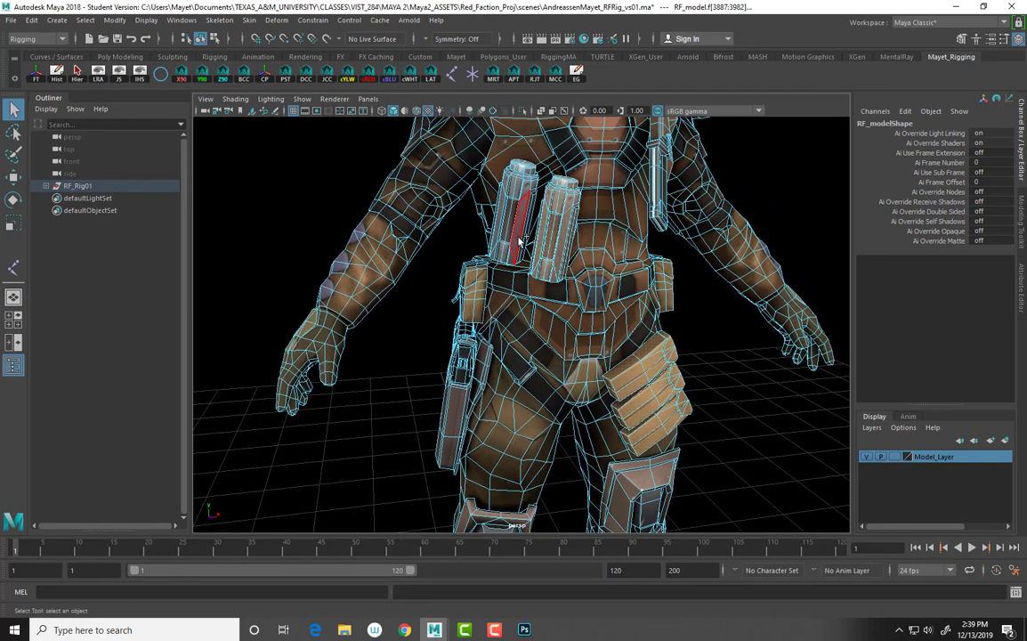
left_click_drag(654, 250, 381, 298, "alt")
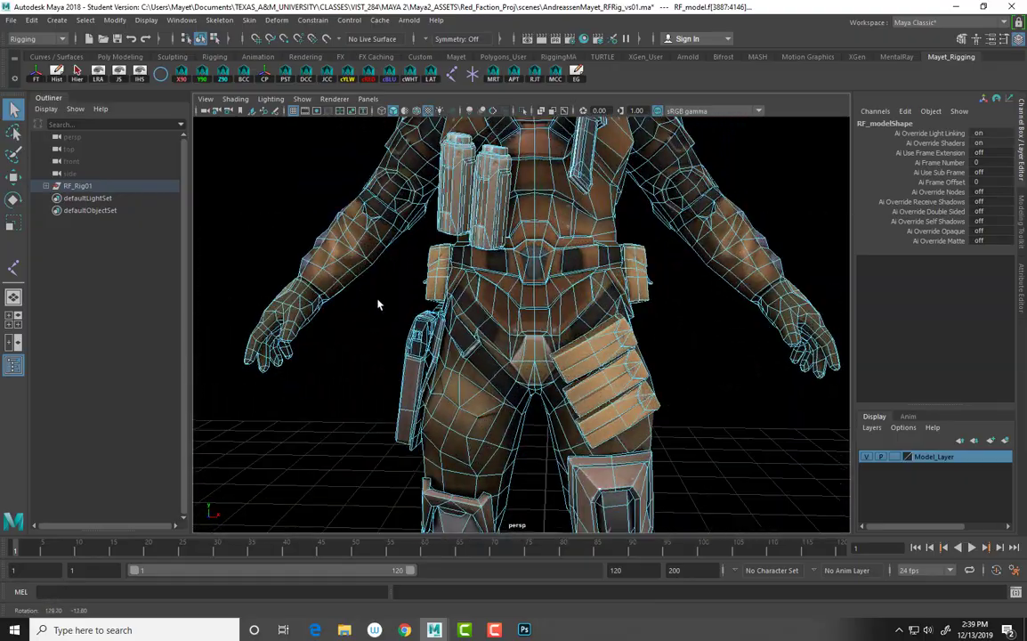
scroll(627, 356, "down", 3)
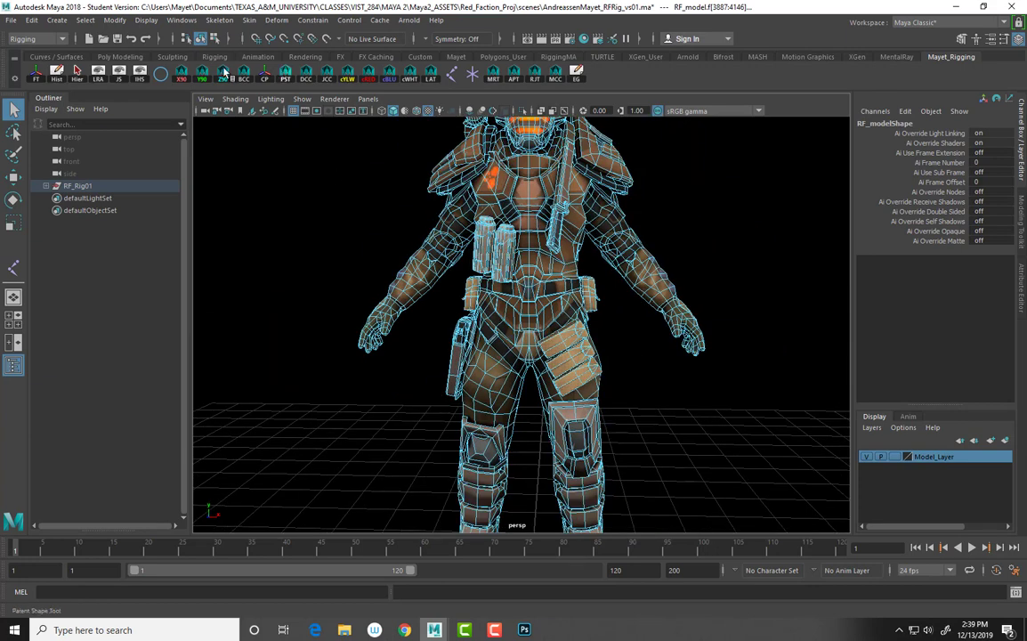
- Switch to the Modeling menu set and extract the selected accessory faces from the RF_model mesh
left_click(29, 39)
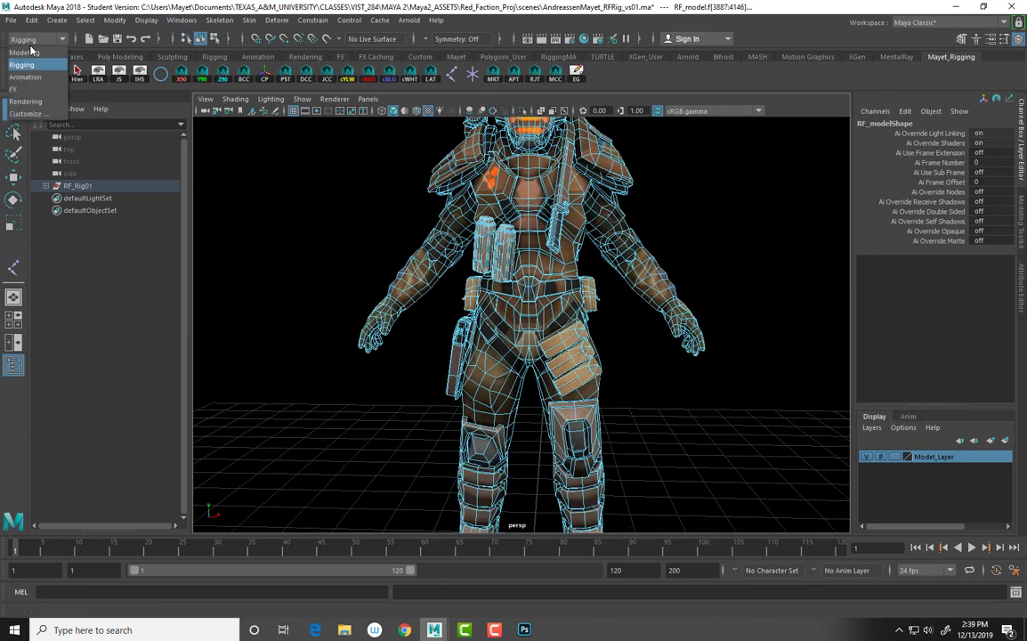
left_click(27, 52)
left_click(219, 21)
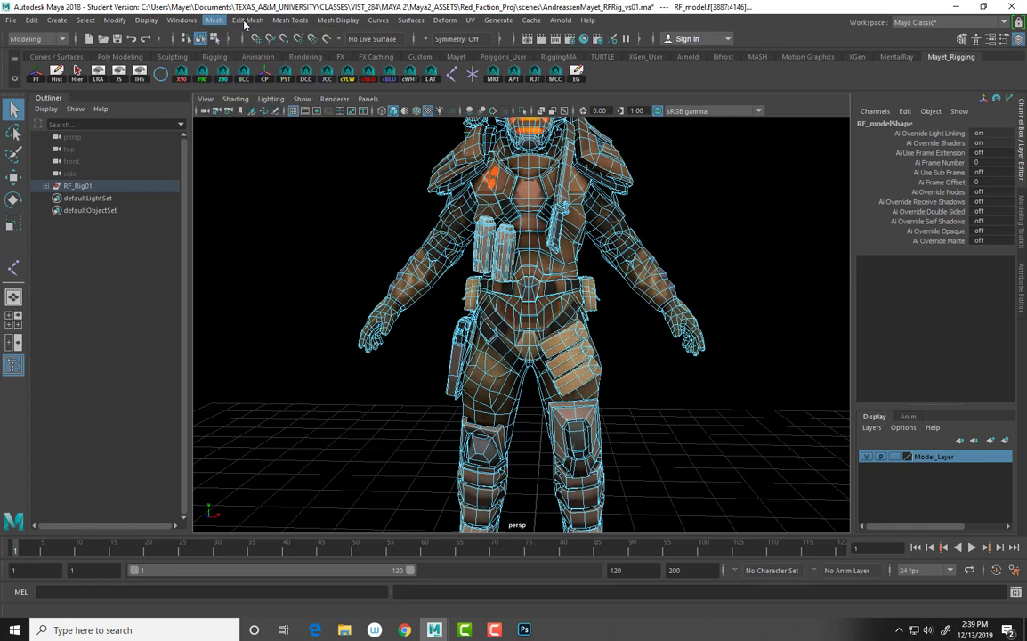
left_click(244, 22)
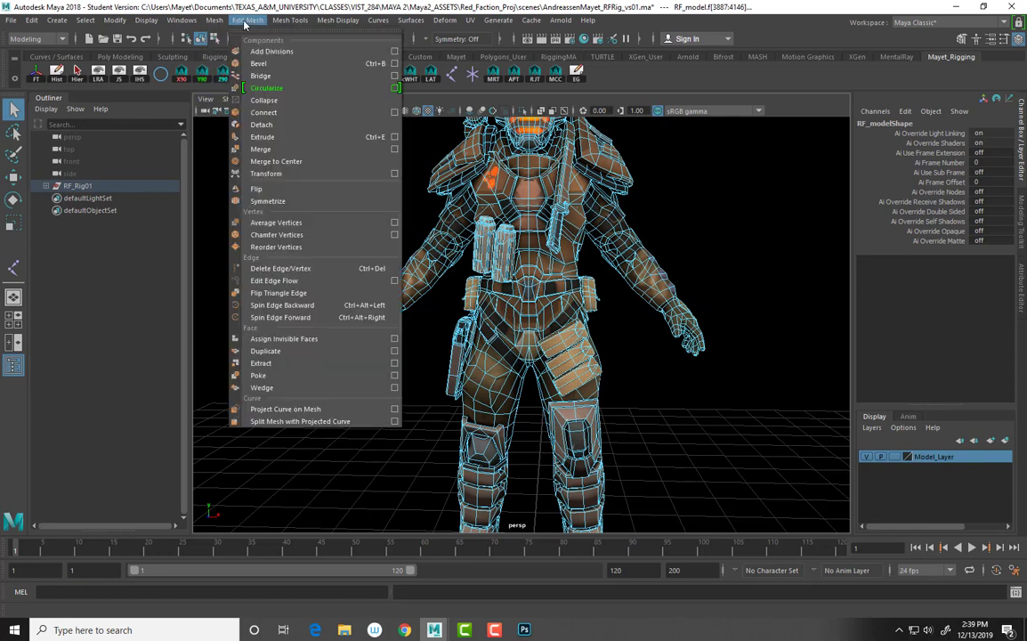
left_click(263, 363)
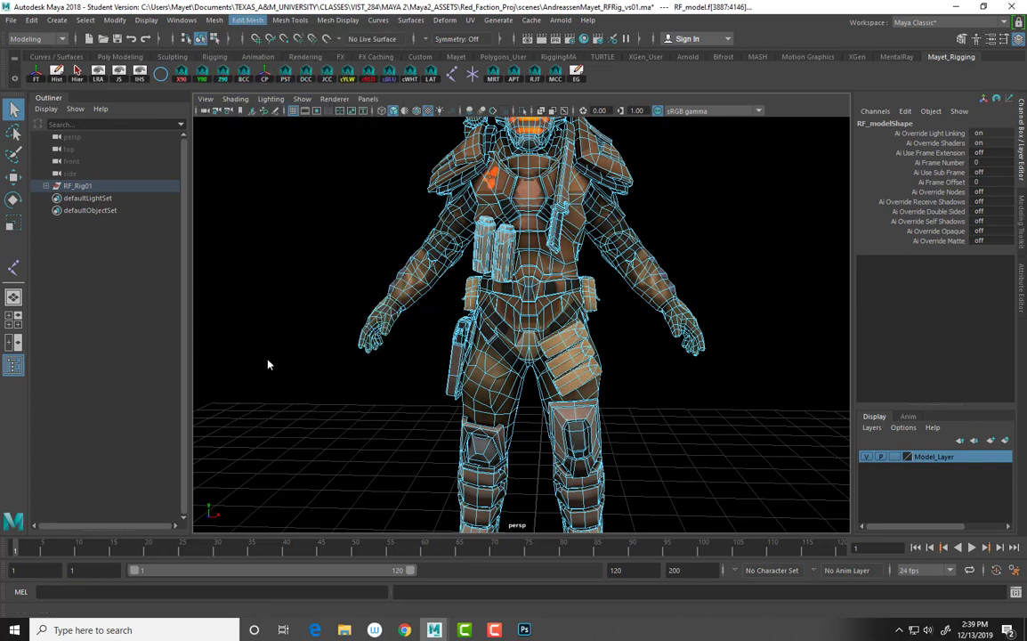
- Delete the construction history and freeze the transformations of polySurface1 through polySurface12 under RF_model
left_click(45, 185, "shift")
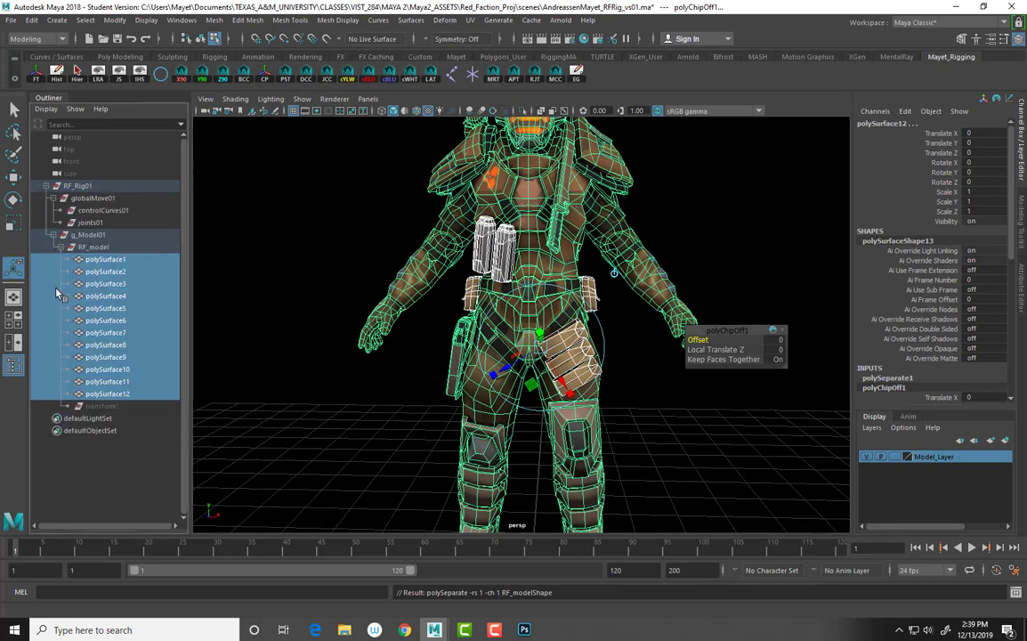
left_click(106, 260)
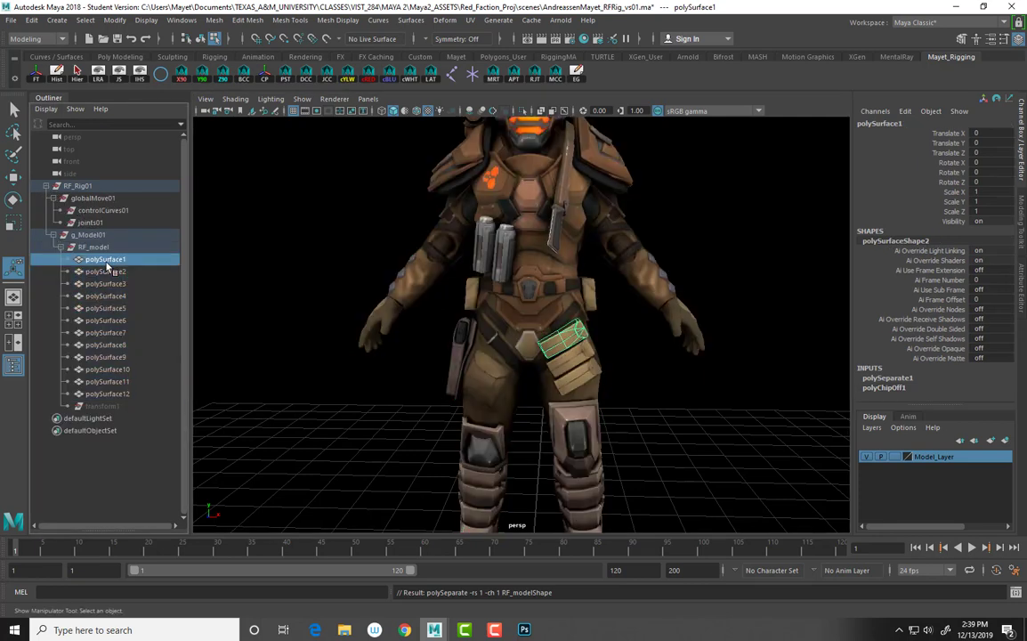
left_click(121, 395, "shift")
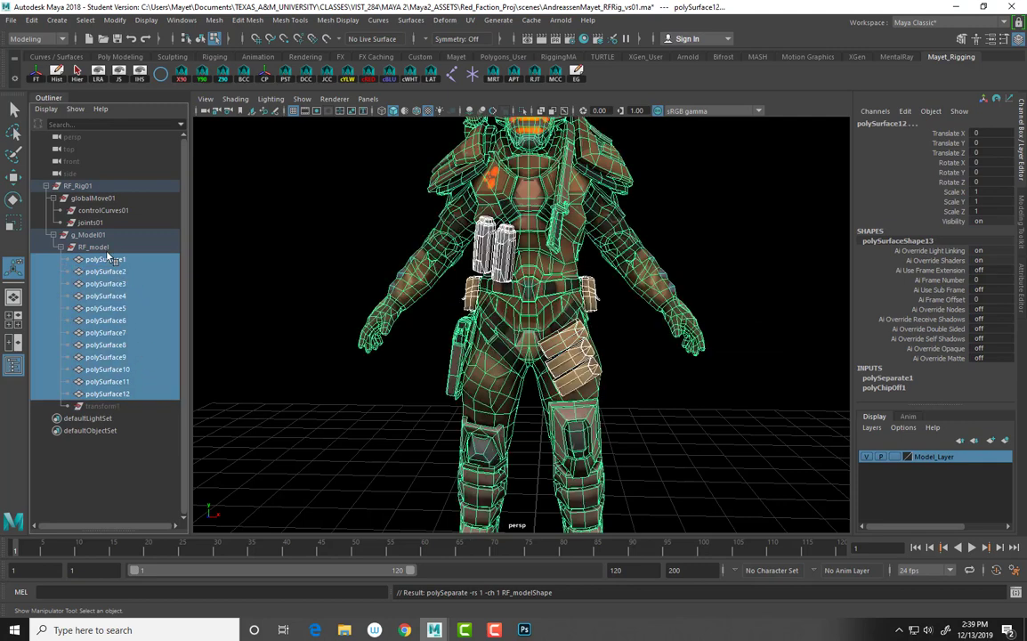
left_click(57, 78)
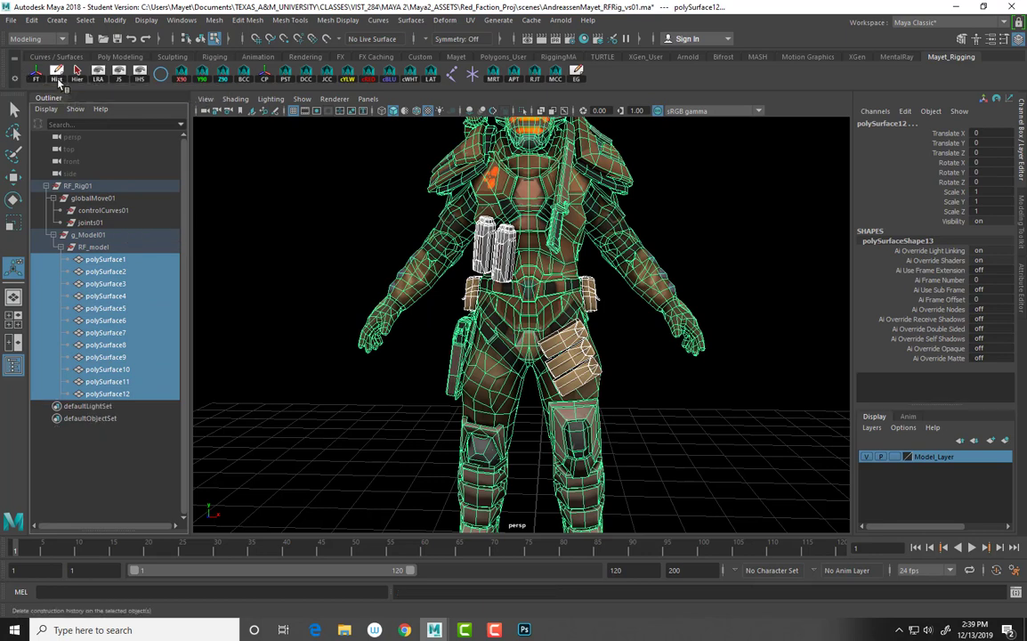
left_click(36, 76)
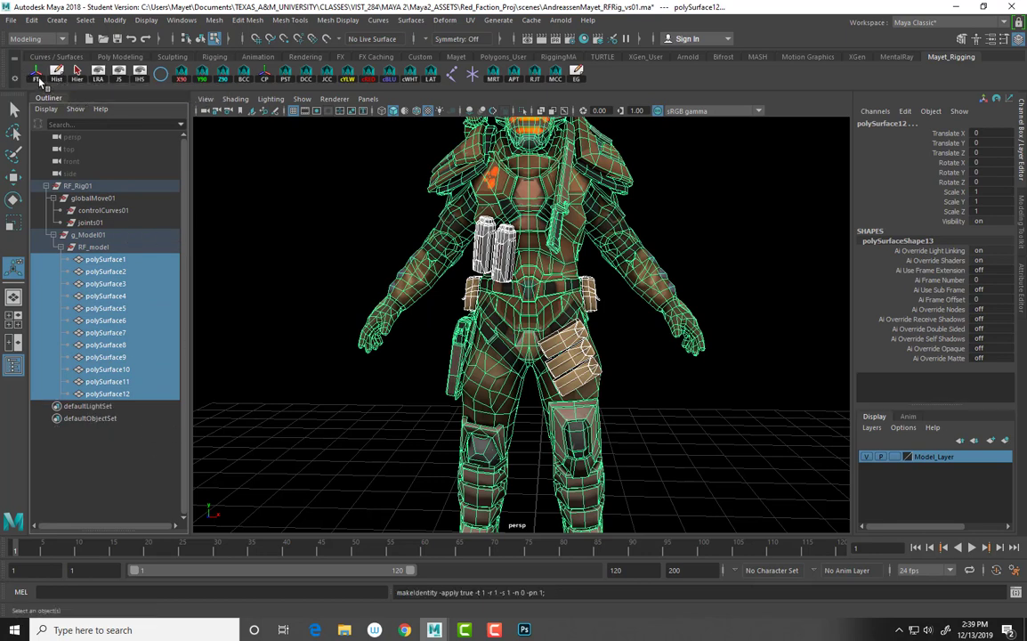
- Rename the main body mesh, polySurface12, as RF_Model
left_click(122, 393)
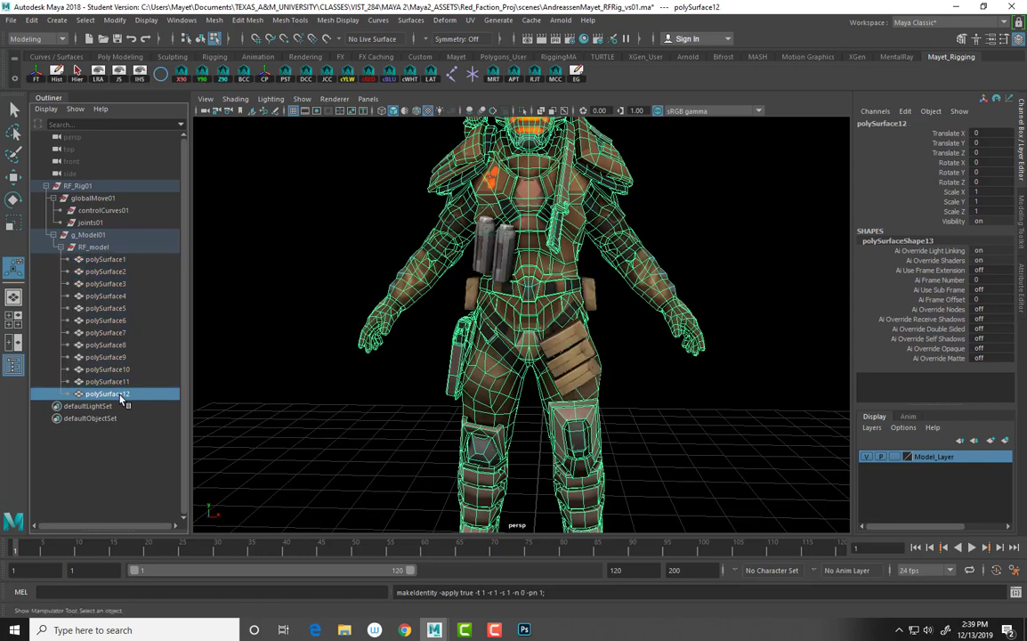
double_click(121, 395)
type("R")
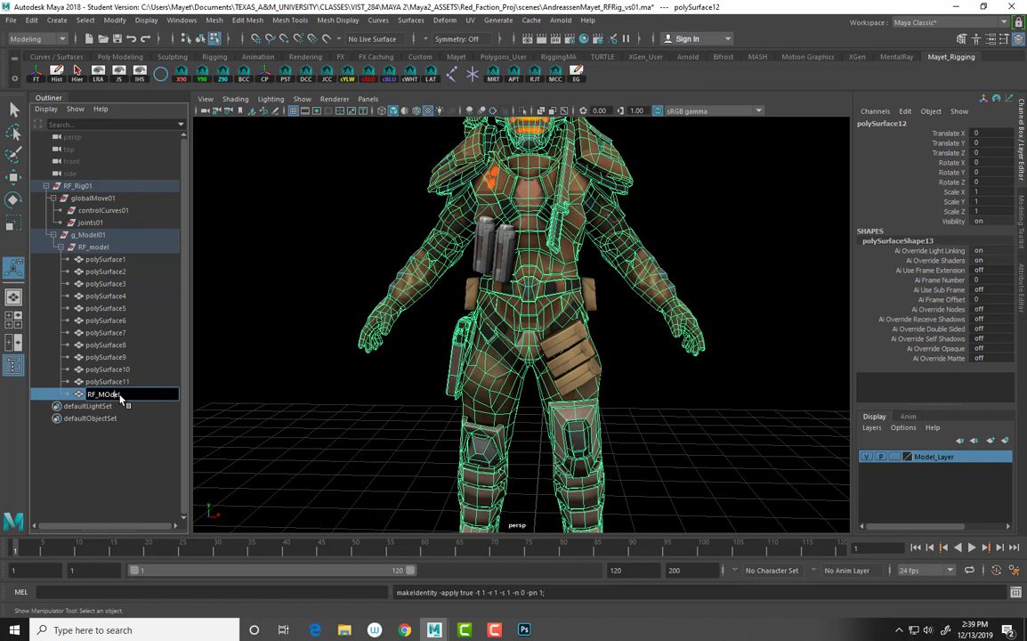
type("F_Model")
key("Return")
double_click(122, 397)
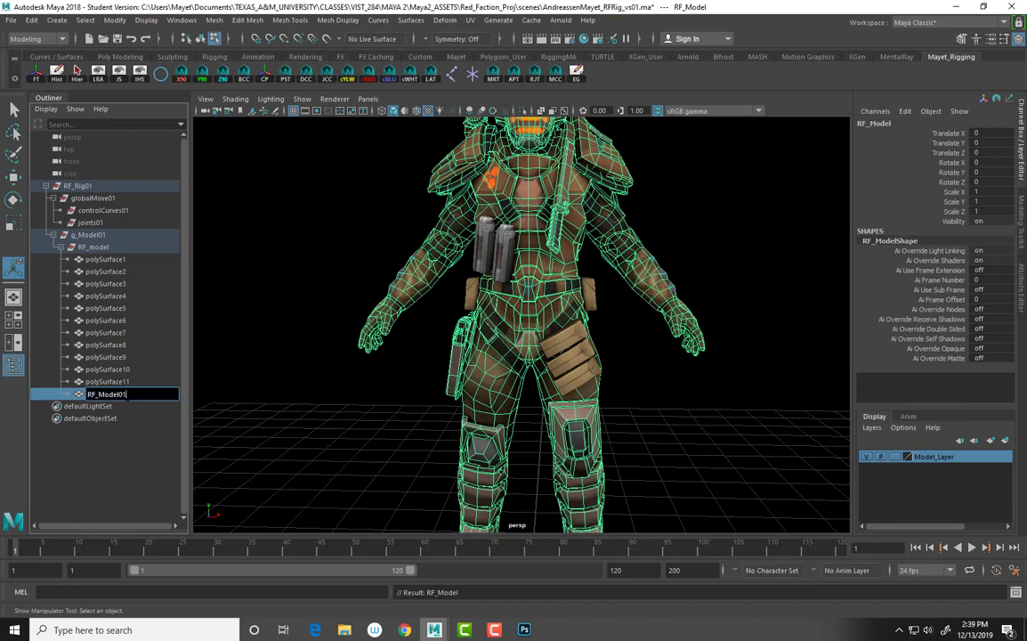
key("Return")
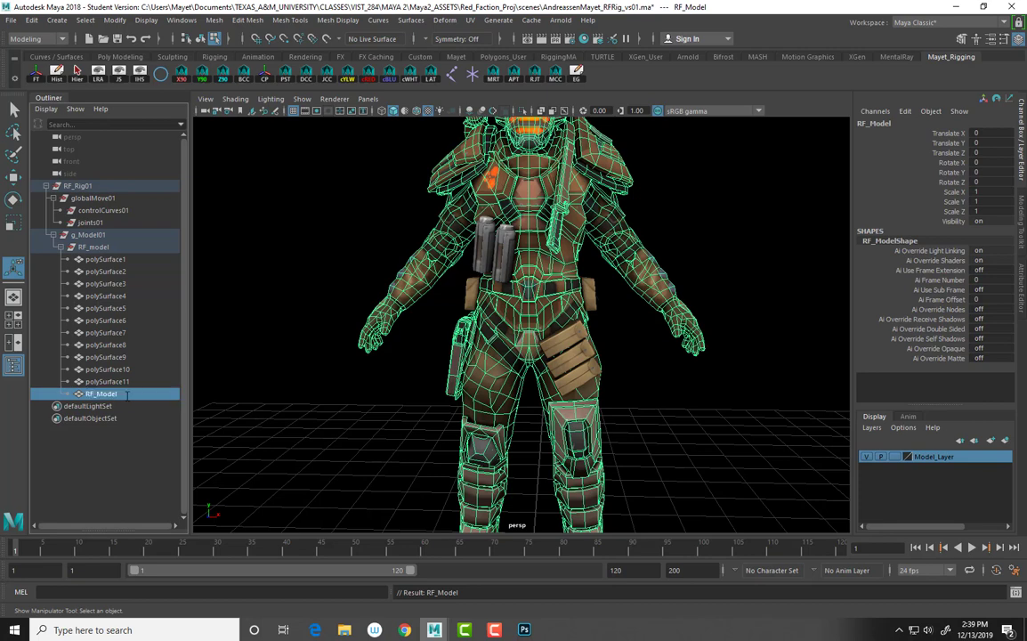
- Rename the three thigh pouches, polySurface1 to polySurface3, as Ammo01, Ammo02 and Ammo03
left_click(105, 260)
double_click(104, 260)
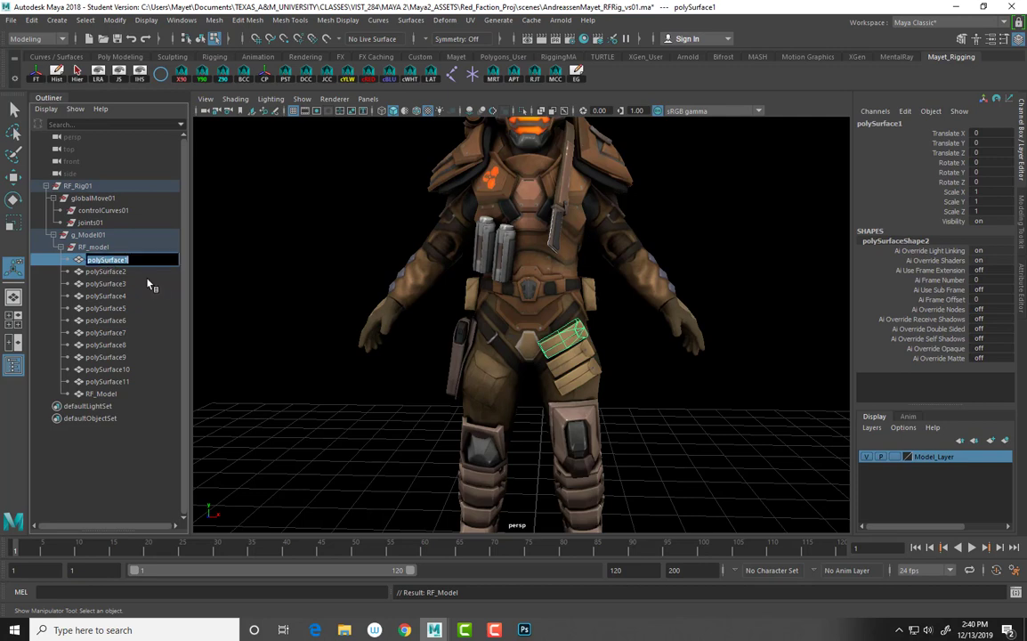
type("Ammo01")
double_click(91, 272)
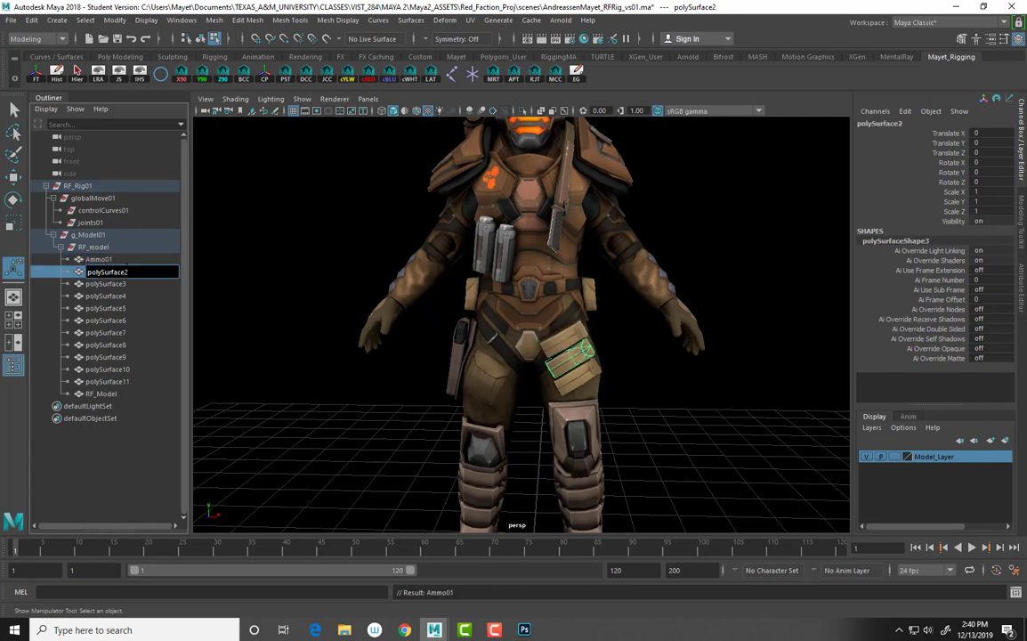
type("Ammo02")
double_click(100, 284)
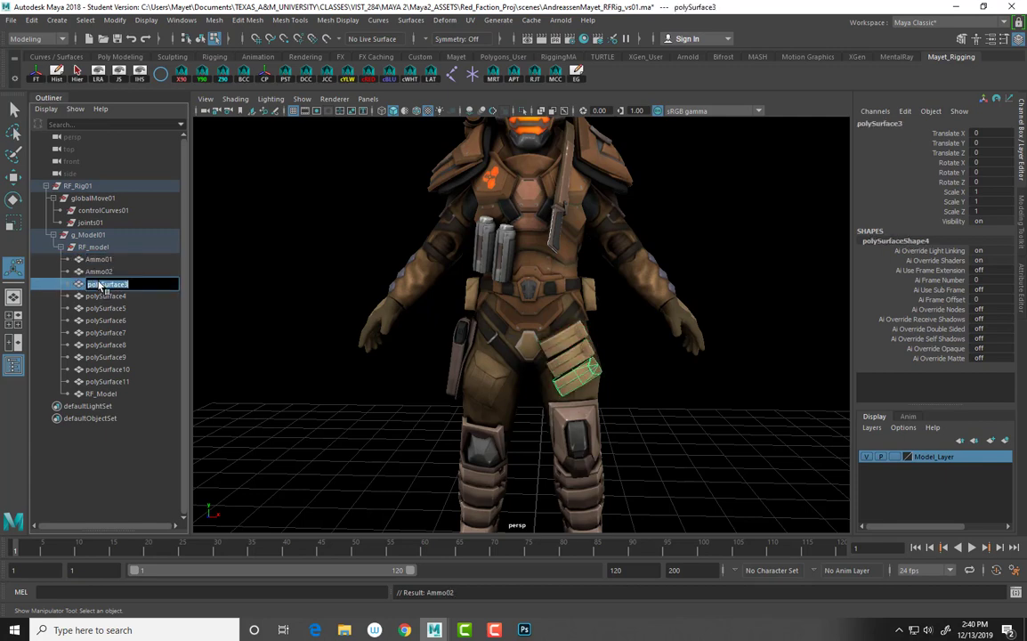
type("Ammo03")
key("Return")
- Identify the pieces of the back pouch and combine polySurface4 and polySurface6 into one mesh
left_click(103, 296)
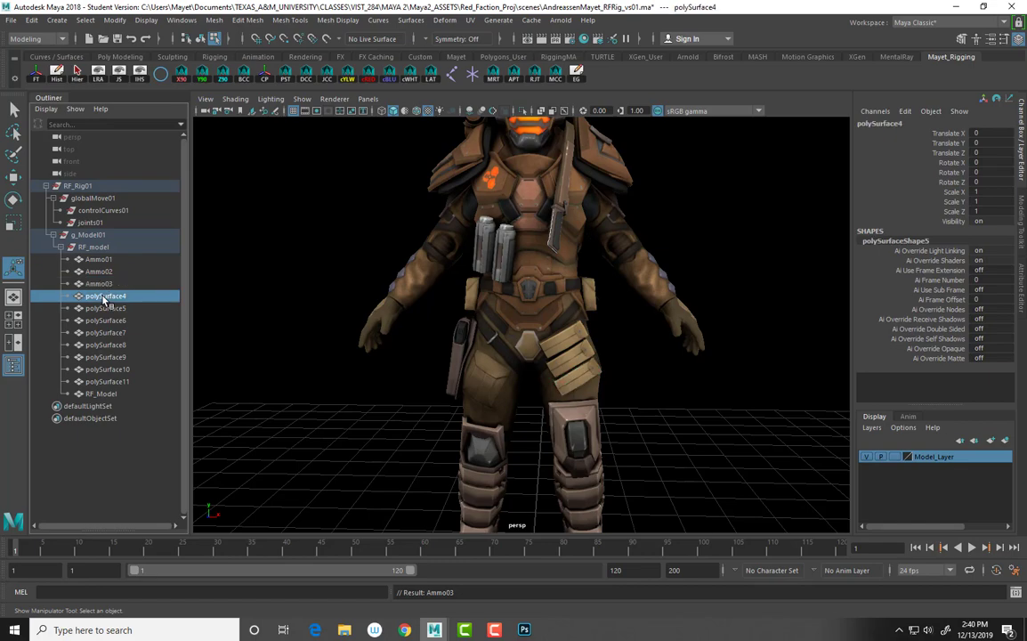
left_click_drag(416, 287, 473, 318, "alt")
scroll(436, 355, "up", 5)
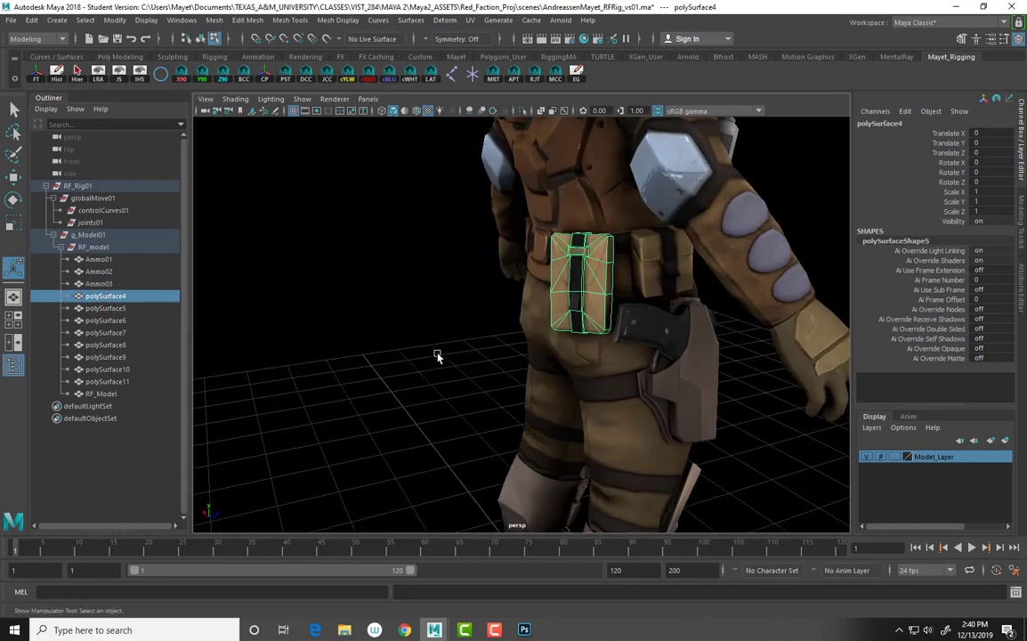
left_click(121, 308, "ctrl")
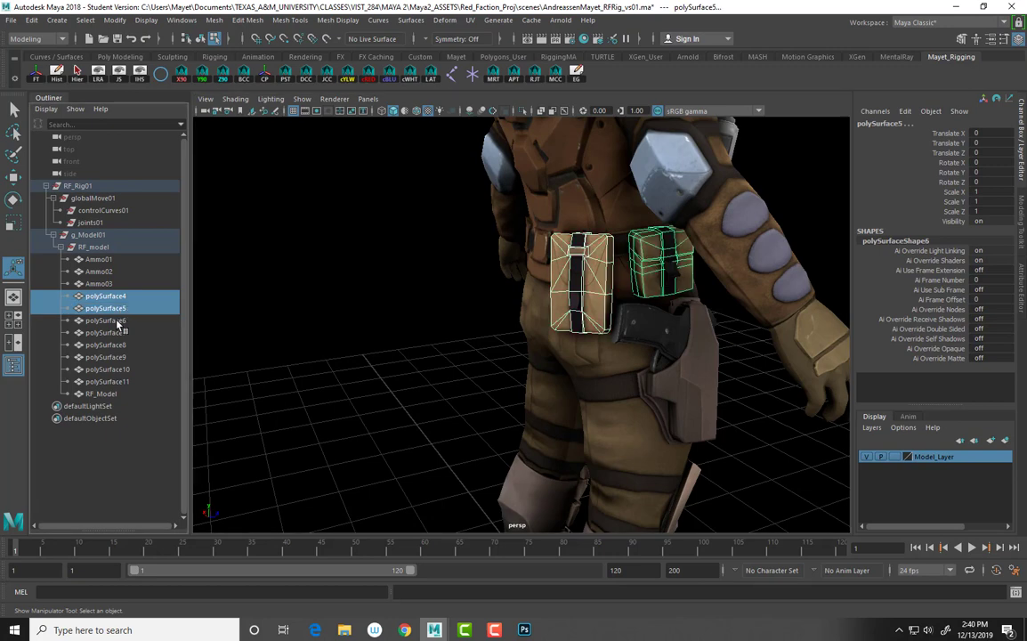
left_click(117, 321, "ctrl")
left_click(117, 321)
left_click(118, 297, "ctrl")
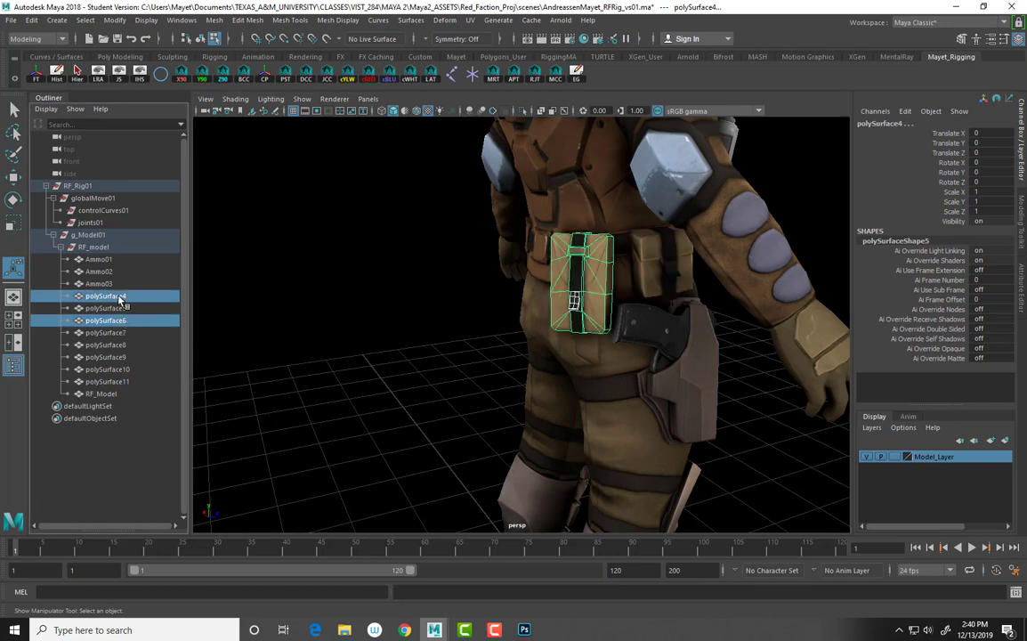
left_click(215, 20)
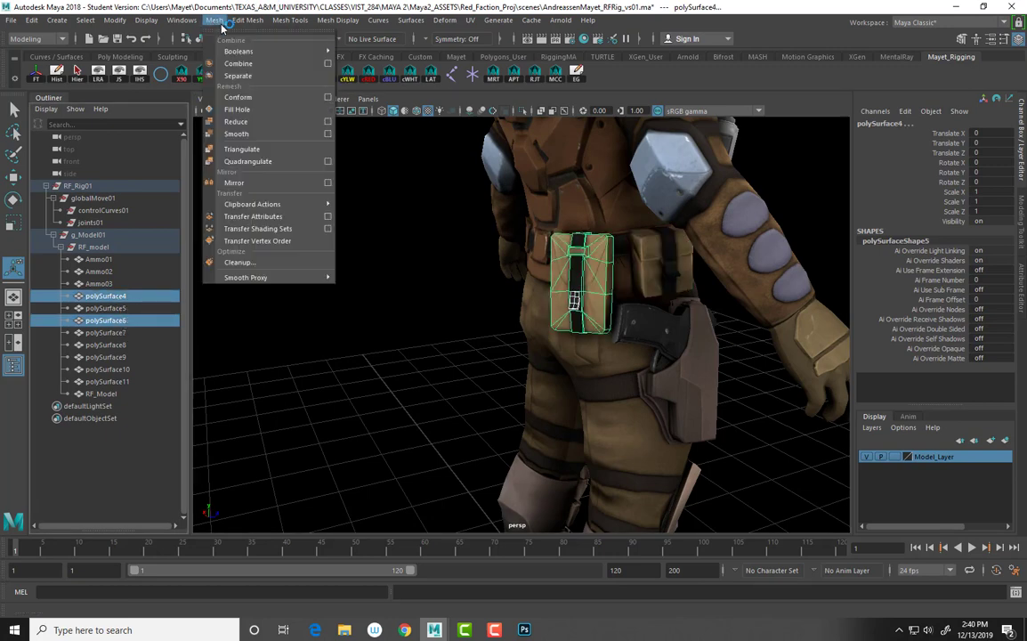
left_click(235, 64)
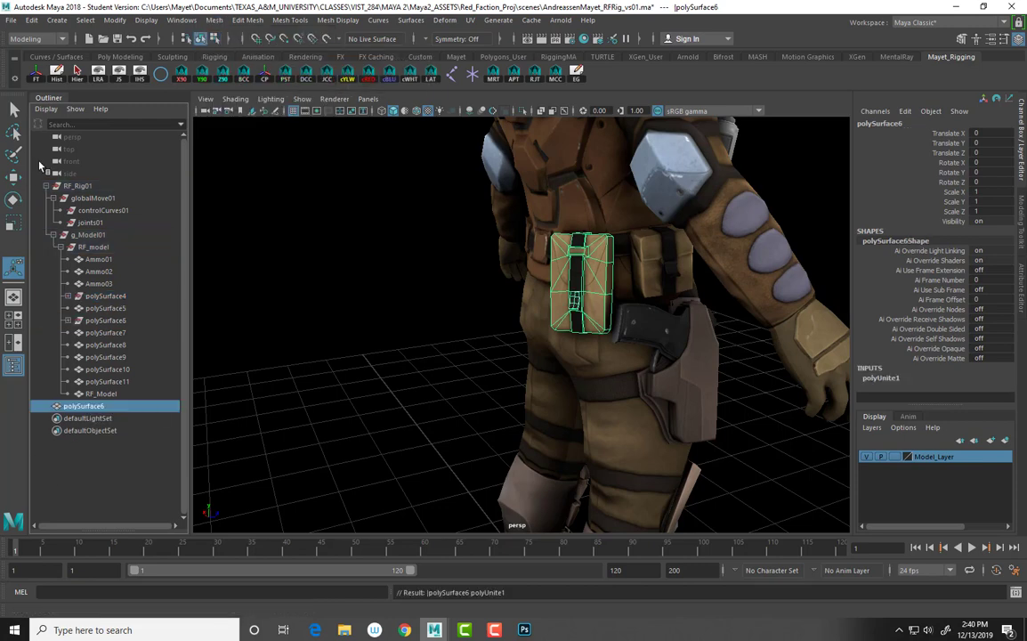
- Delete the combined back pouch's history, freeze its transformations and parent it under the RF_model group
left_click(56, 74)
left_click(36, 74)
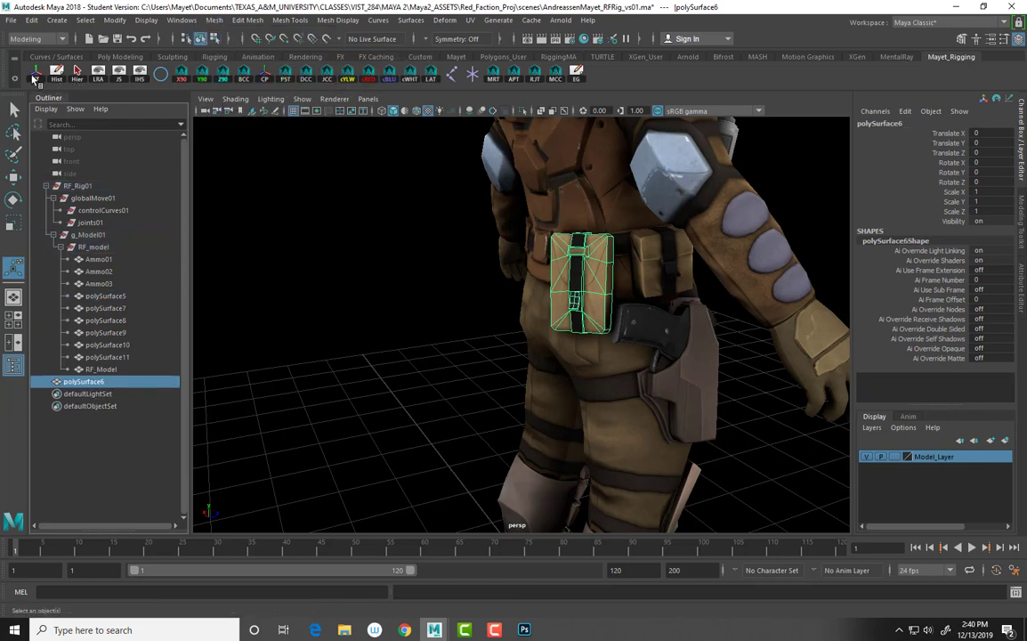
left_click(94, 247, "ctrl")
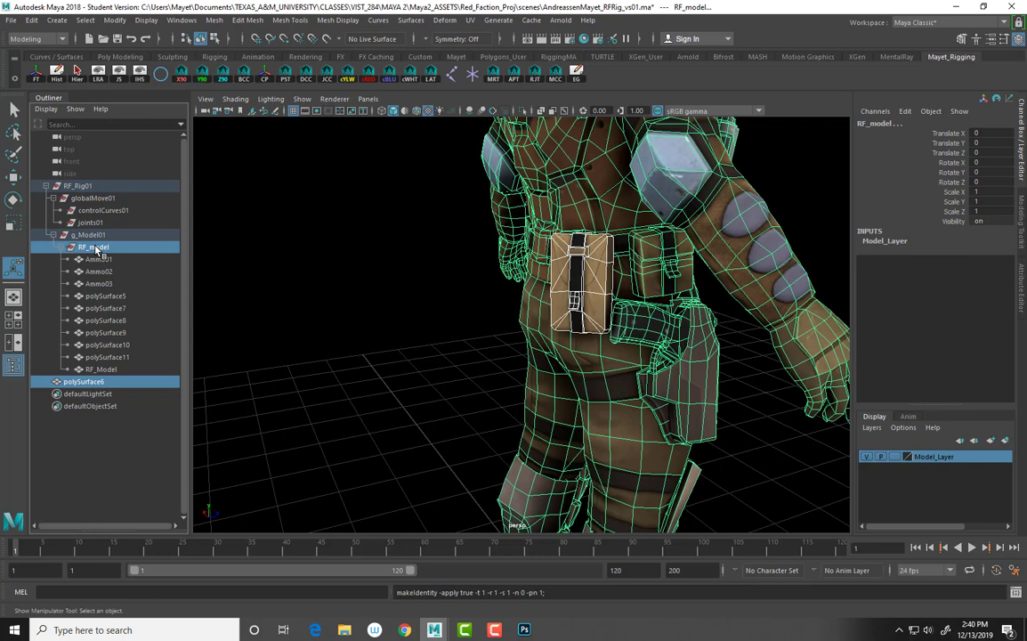
key("p")
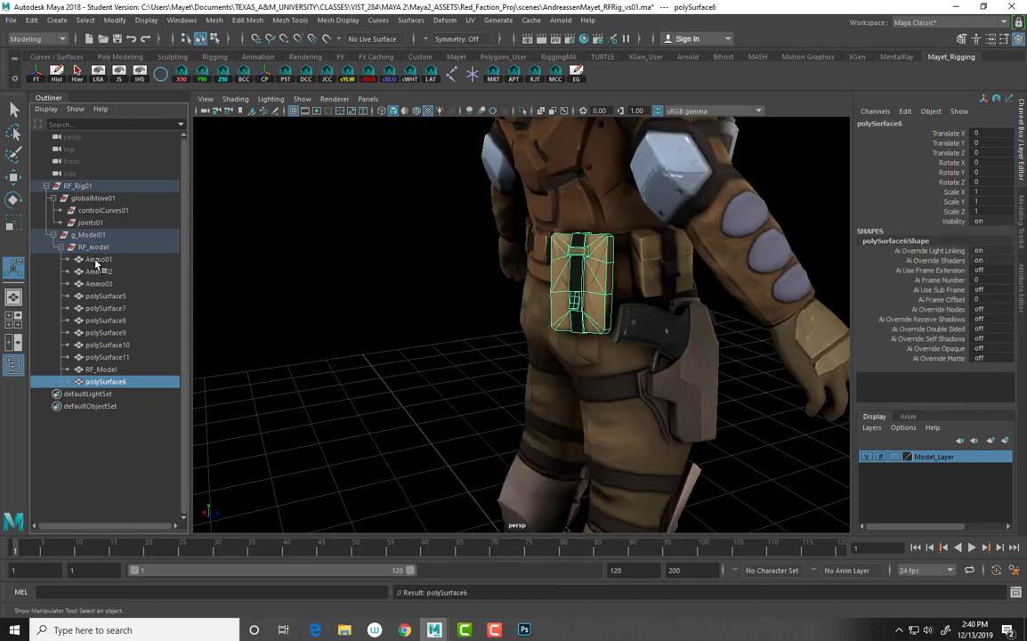
- Rename the combined back pouch mesh, polySurface6, as Pack_Bk
double_click(110, 382)
type("Pack_B")
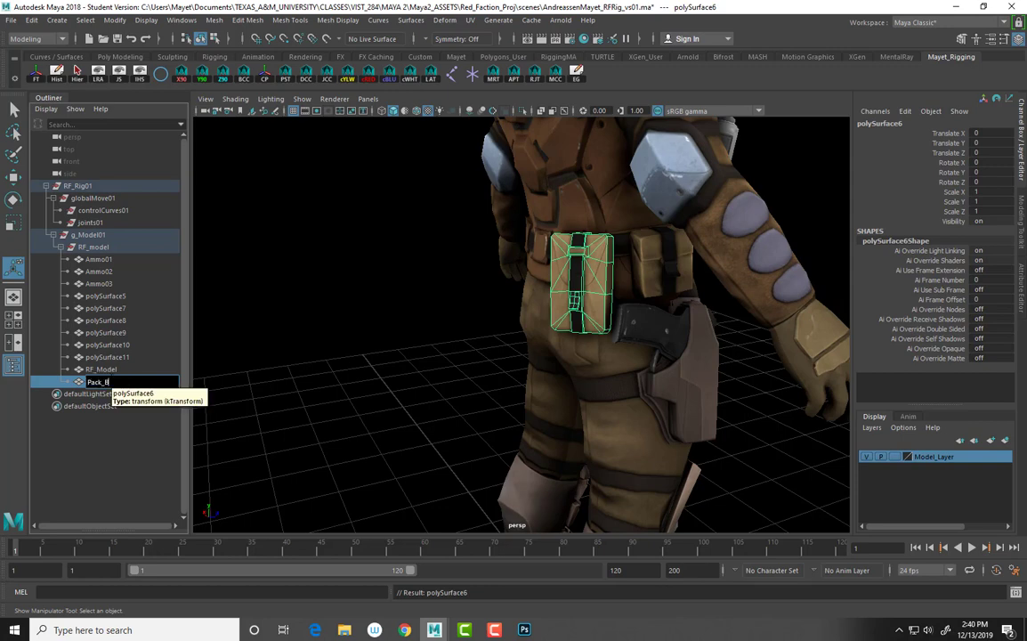
type("k")
key("Return")
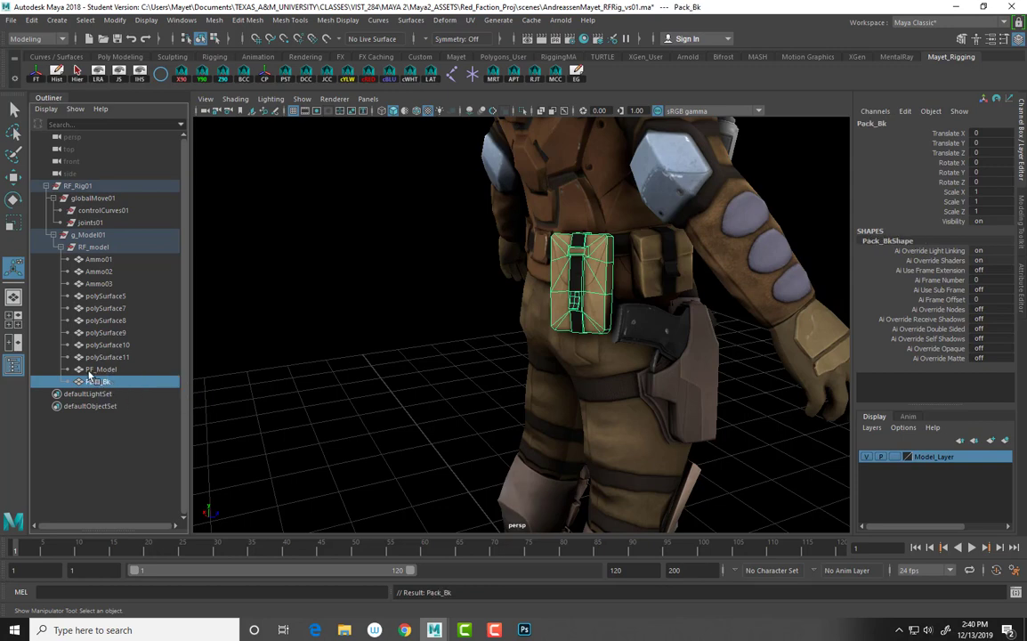
- Combine the right hip pouch pieces, polySurface5 and polySurface7, into one mesh and delete its history
left_click(107, 295)
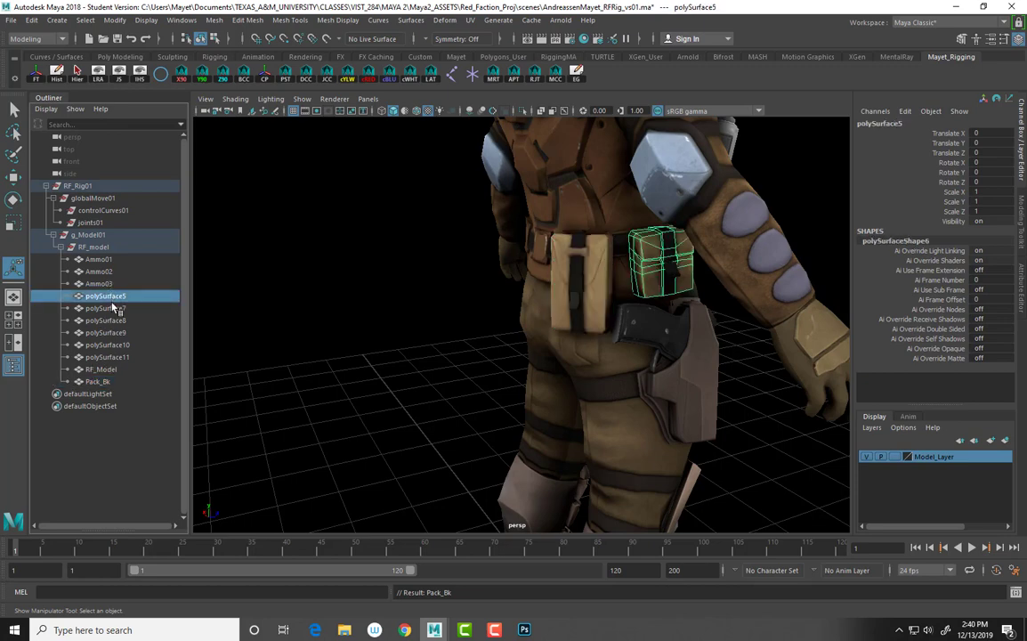
left_click(113, 322, "shift")
left_click(105, 308, "ctrl")
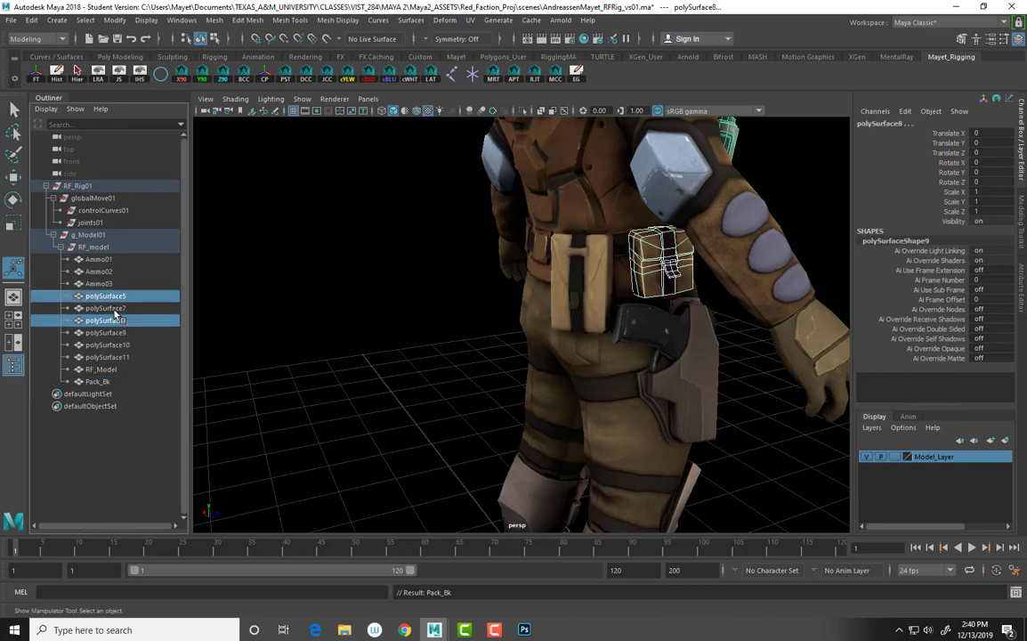
left_click(109, 308)
left_click(112, 299, "ctrl")
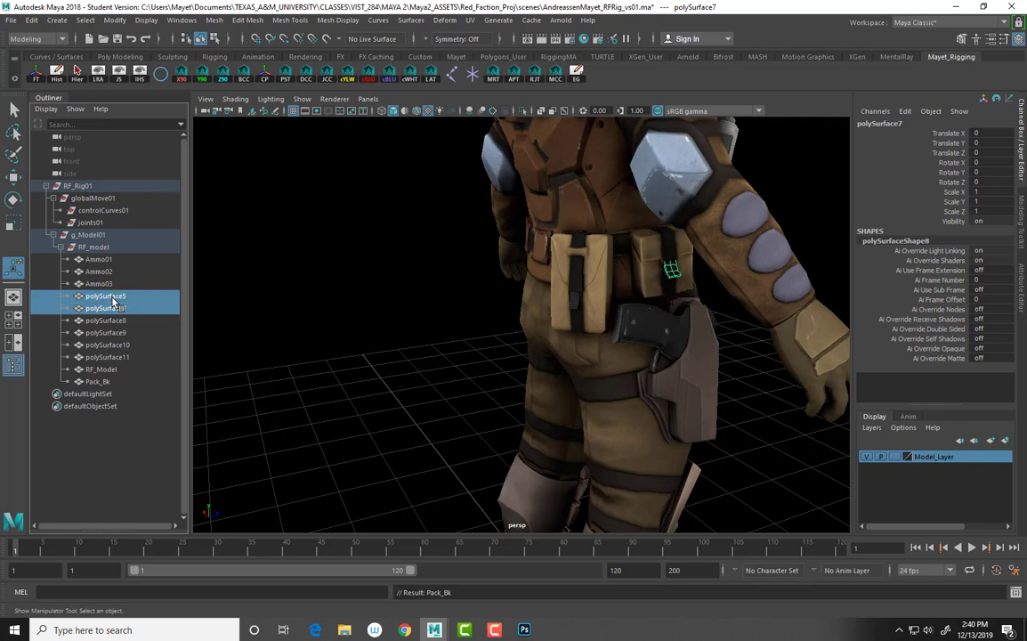
left_click(214, 19)
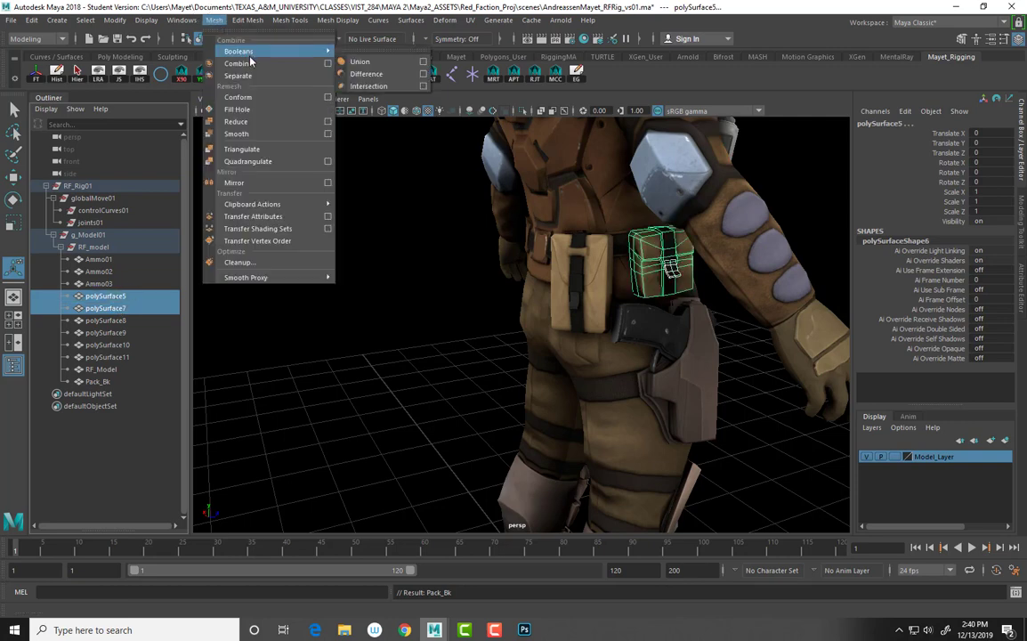
left_click(236, 64)
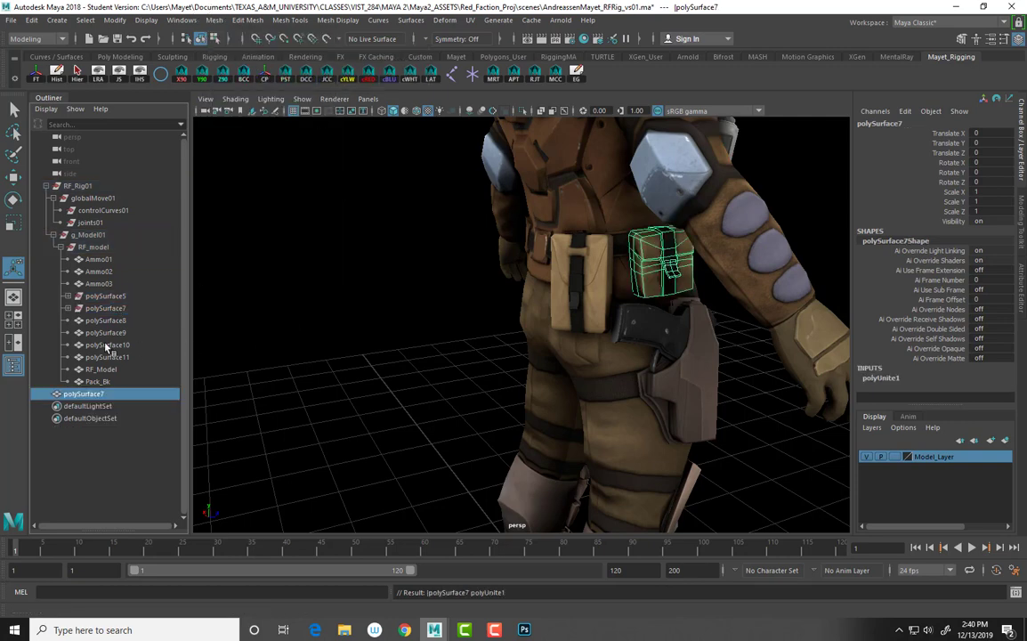
left_click(55, 71)
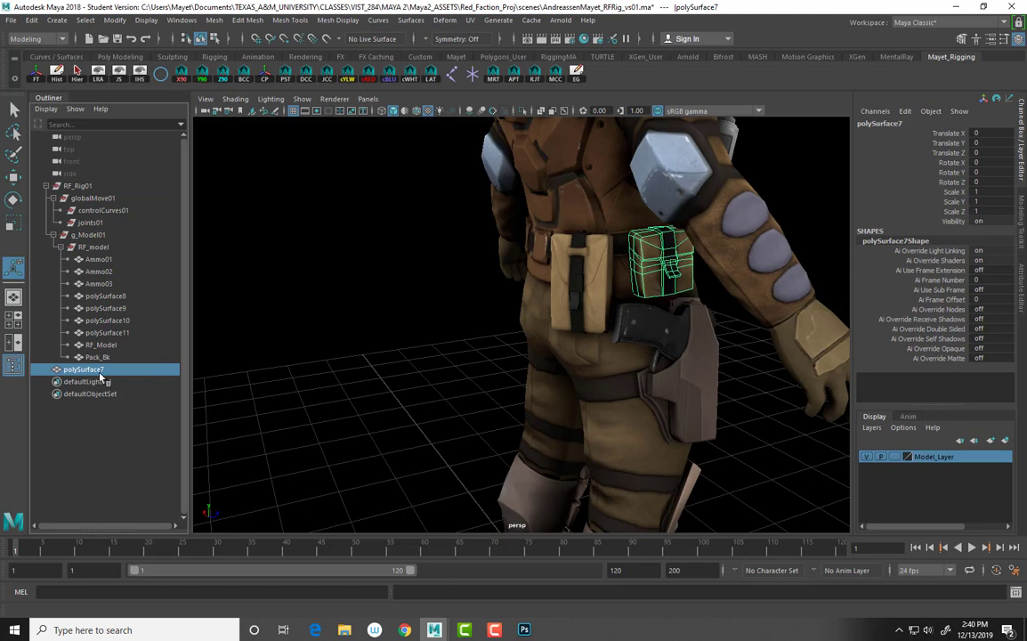
- Parent the combined right hip pouch under the RF_model group and rename it R_Pack
left_click(96, 248, "ctrl")
key("p")
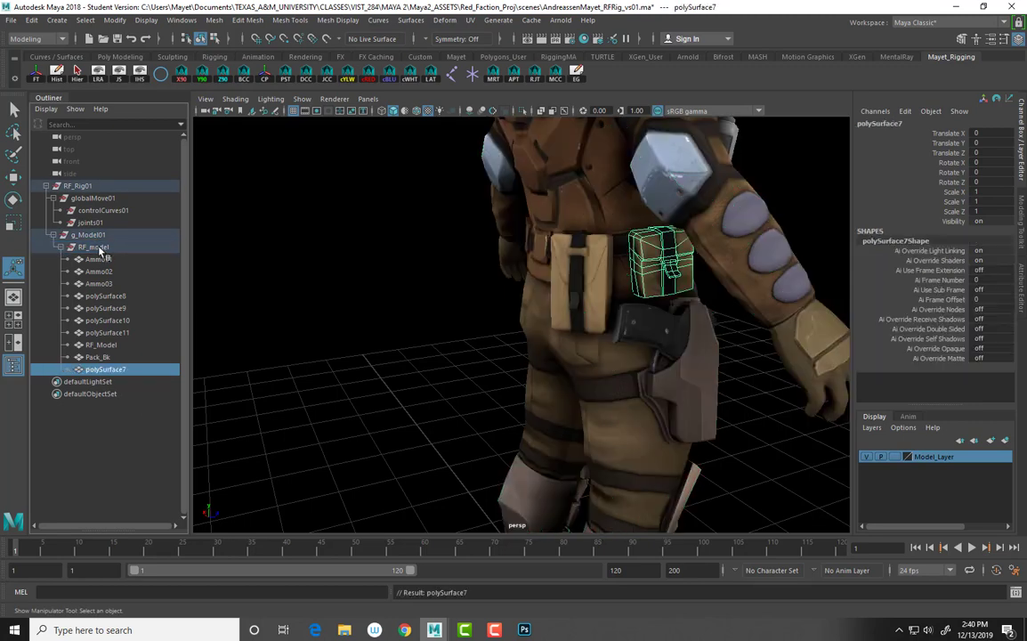
double_click(106, 369)
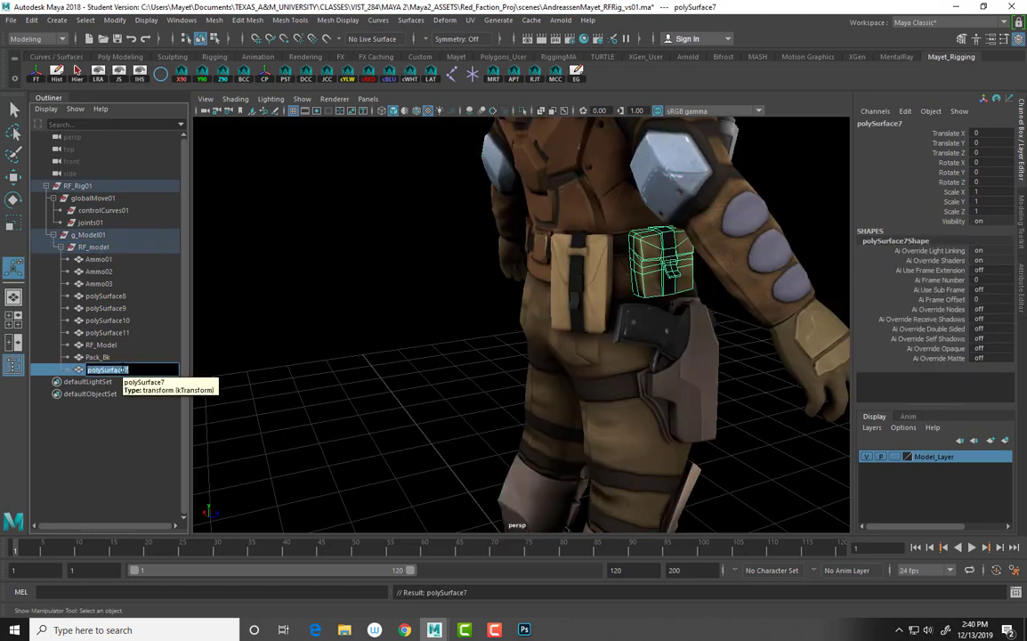
type("P")
type("R_")
key("Return")
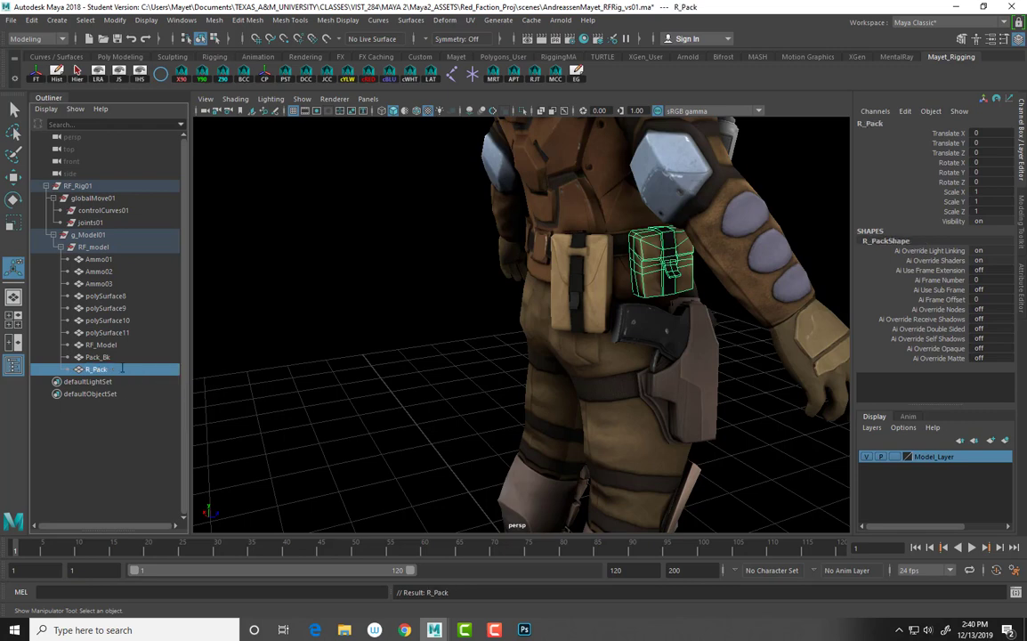
- Combine the left hip pouch pieces, polySurface10 and polySurface11, into one mesh and delete its history
key("space")
left_click_drag(546, 317, 546, 321)
left_click_drag(701, 323, 503, 309, "alt")
left_click_drag(627, 279, 651, 289)
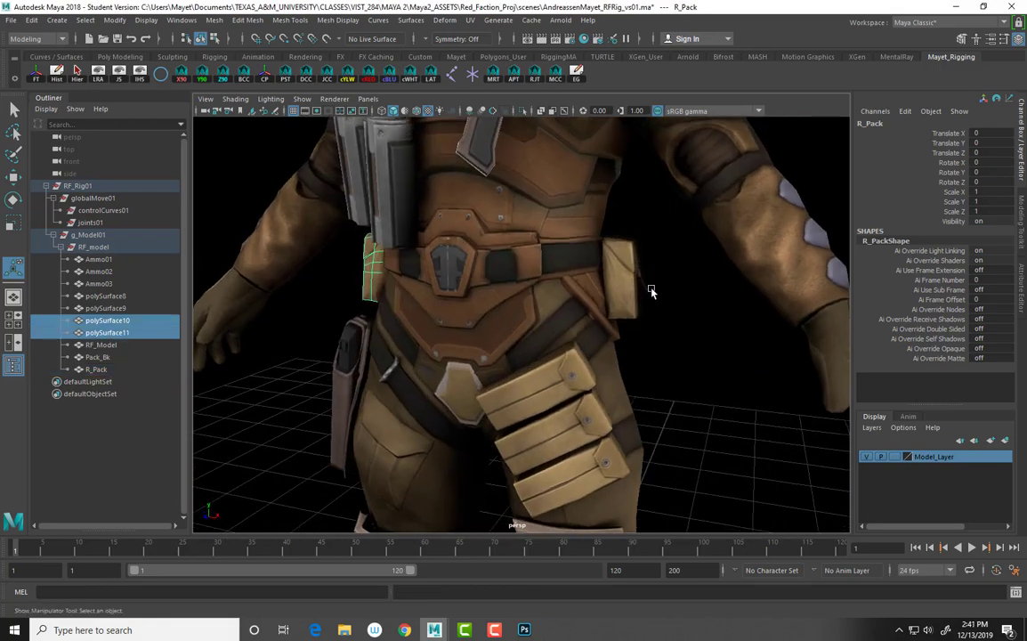
left_click(213, 20)
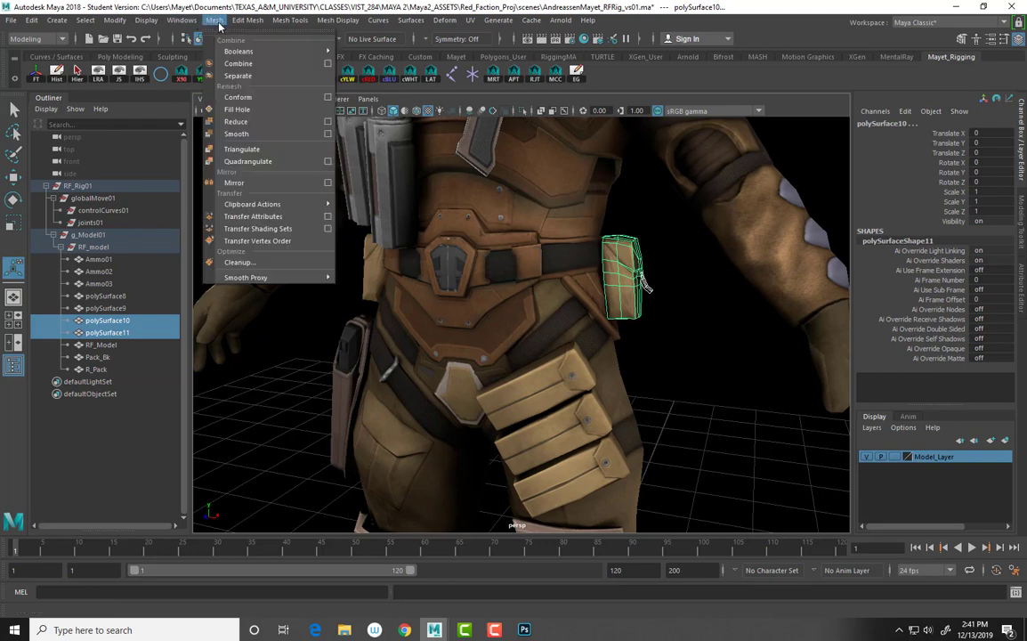
left_click(218, 59)
left_click(56, 73)
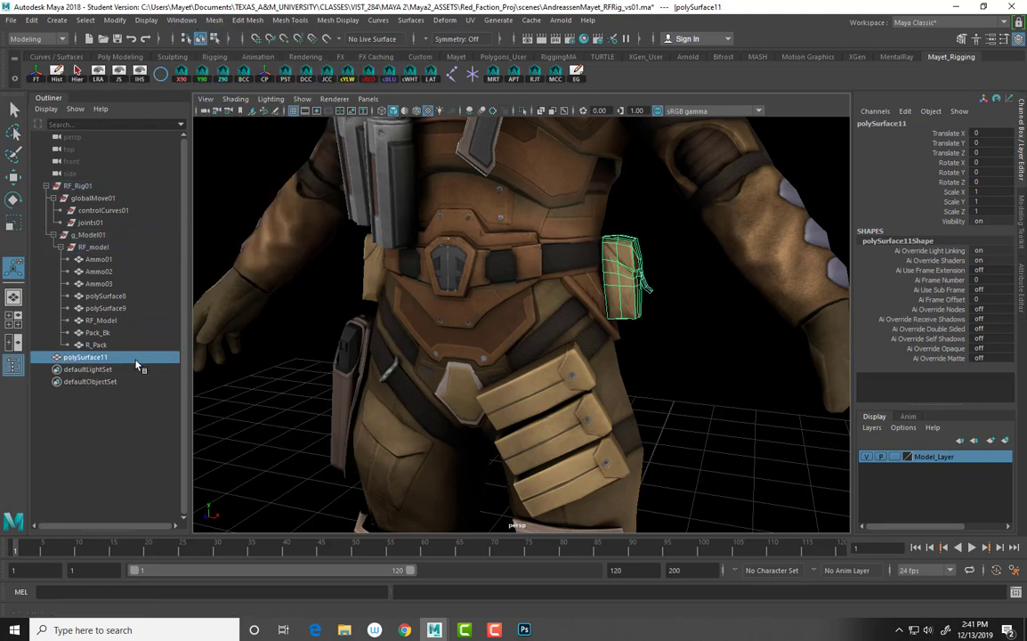
- Parent the combined left hip pouch under the RF_model group and rename it L_Pack
left_click(93, 248, "ctrl")
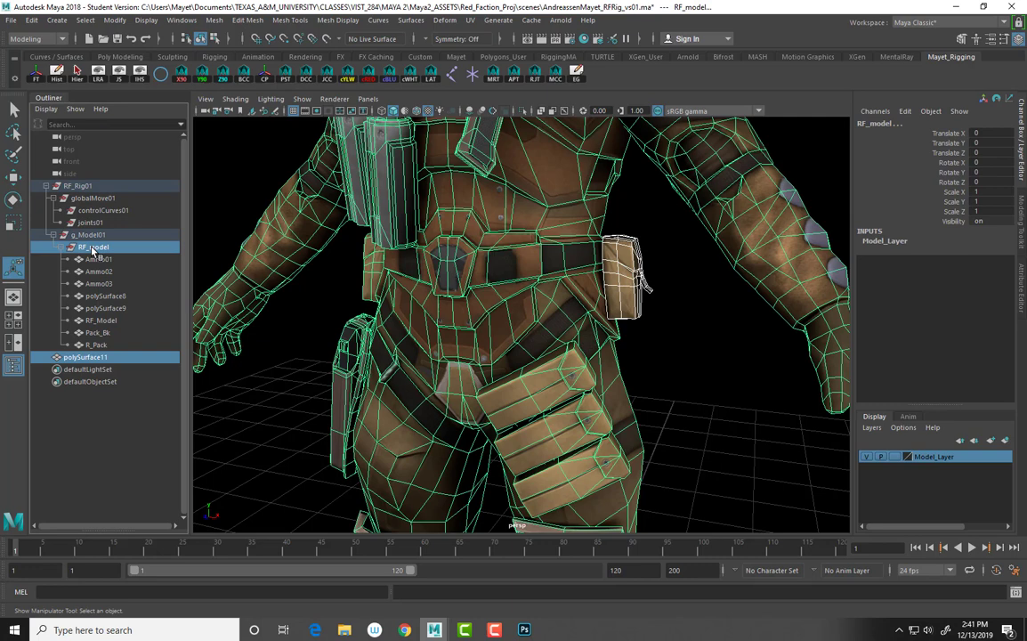
key("p")
double_click(98, 357)
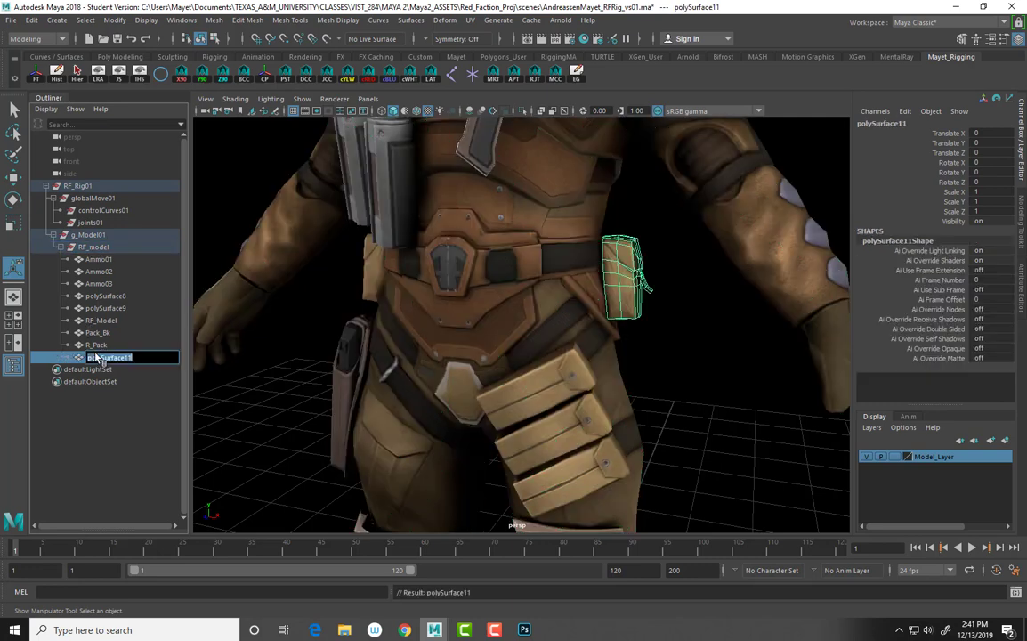
type("L_Pack")
key("Return")
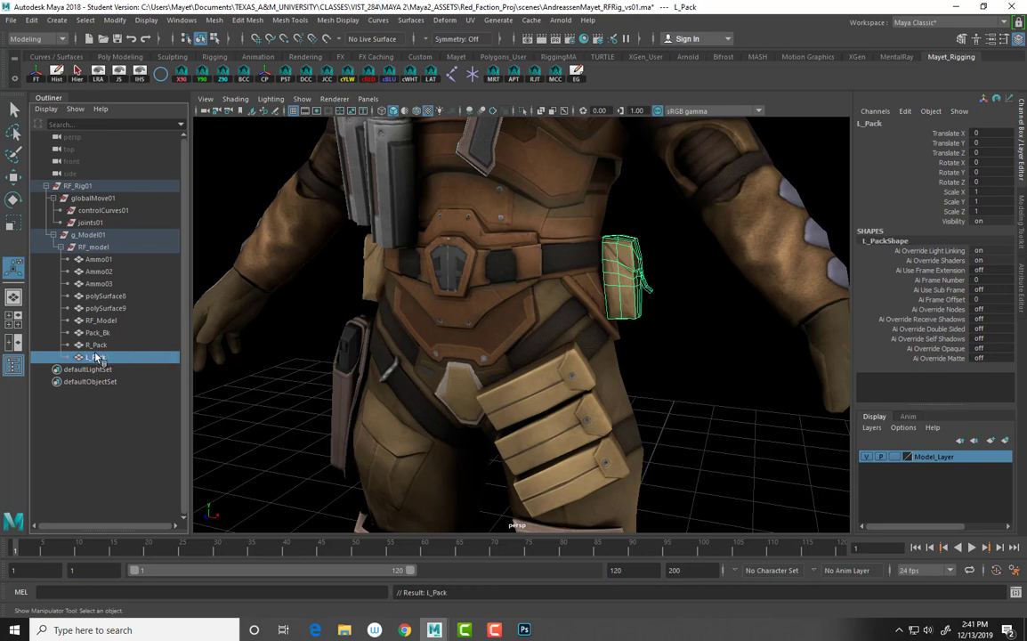
- Move all the meshes from Ammo01 to L_Pack out of RF_model and parent them directly under g_Model01
left_click(99, 259, "ctrl")
left_click(98, 259, "ctrl")
left_click(102, 258, "ctrl")
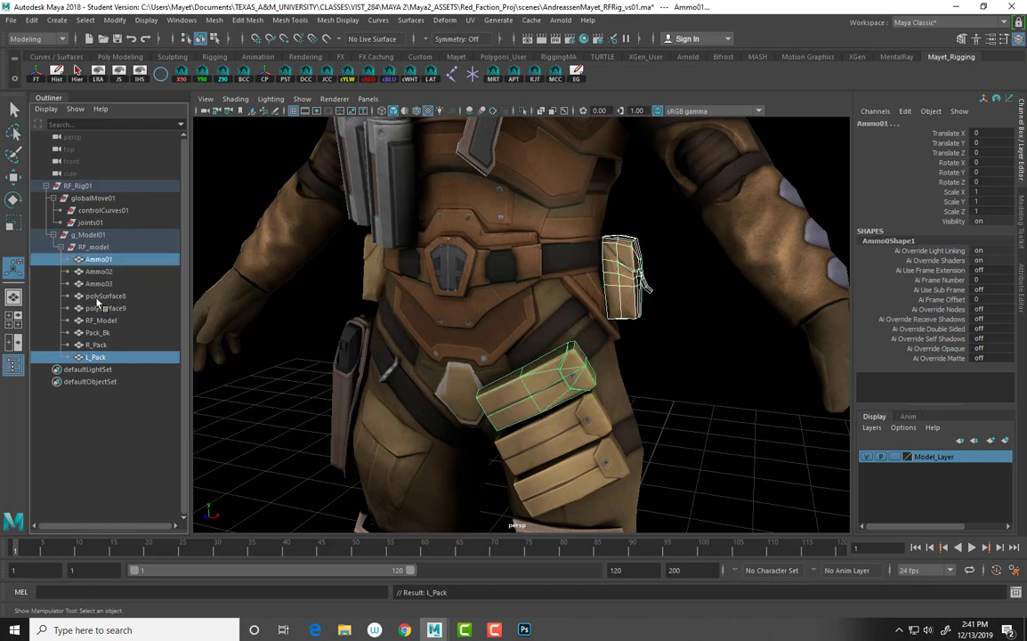
left_click(94, 355)
left_click(95, 259, "shift")
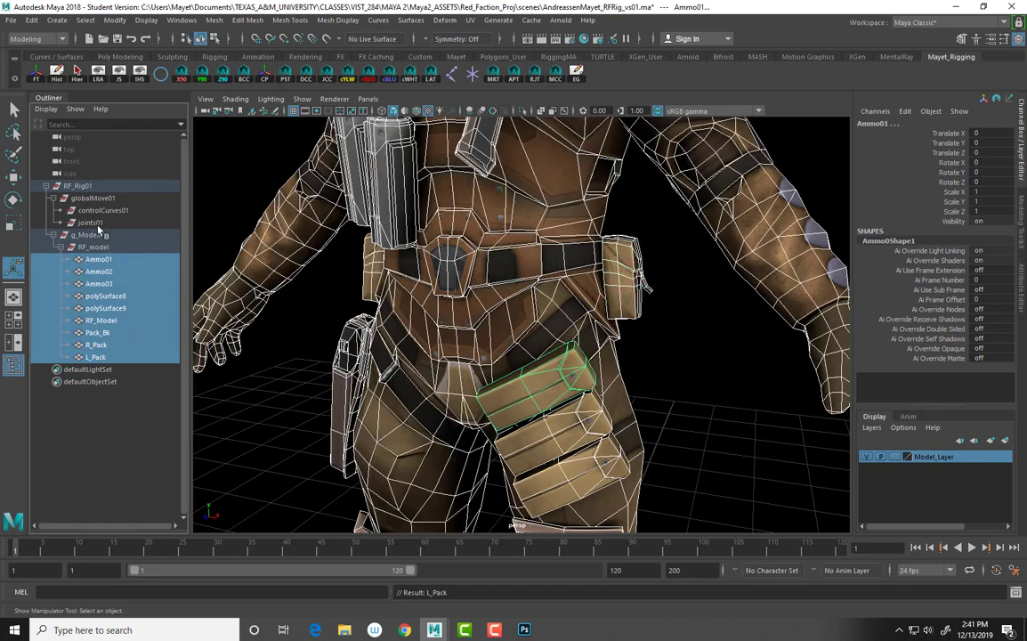
left_click(96, 234, "ctrl")
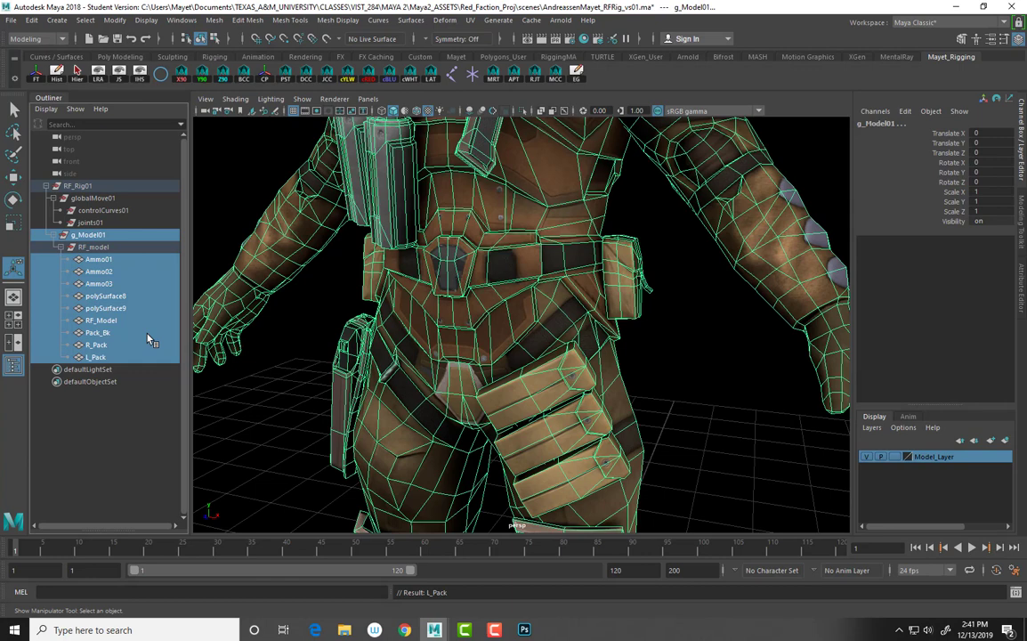
key("p")
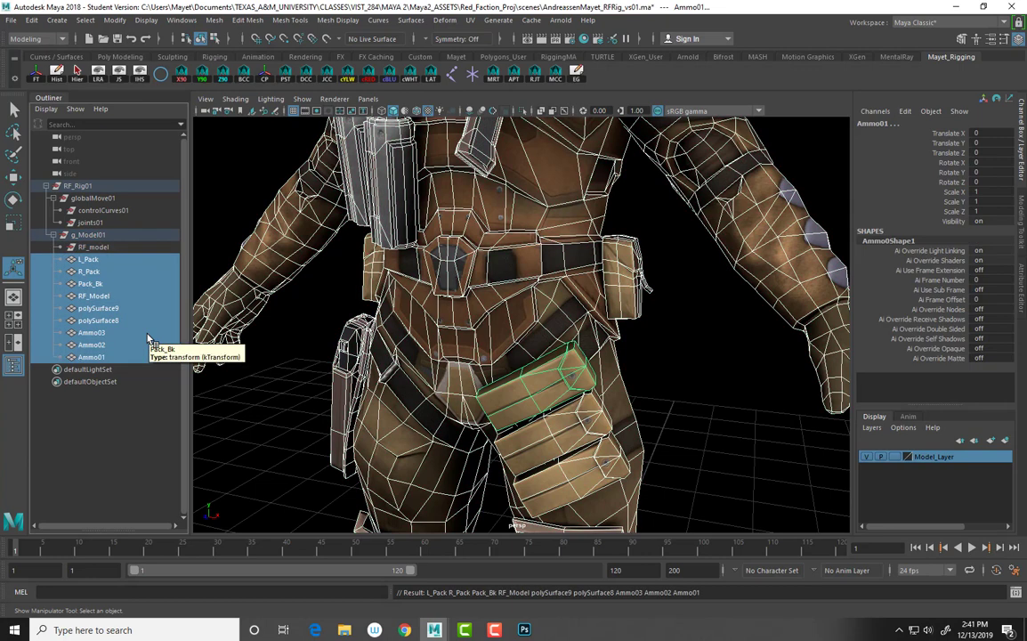
- Delete the emptied RF_model group from g_Model01
left_click(94, 247)
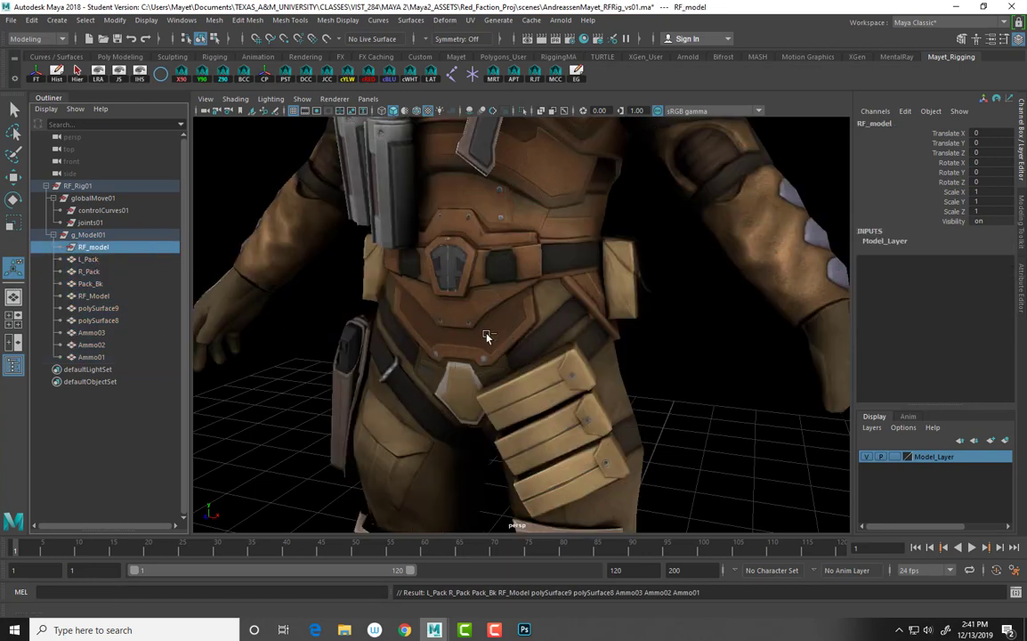
scroll(484, 337, "down", 3)
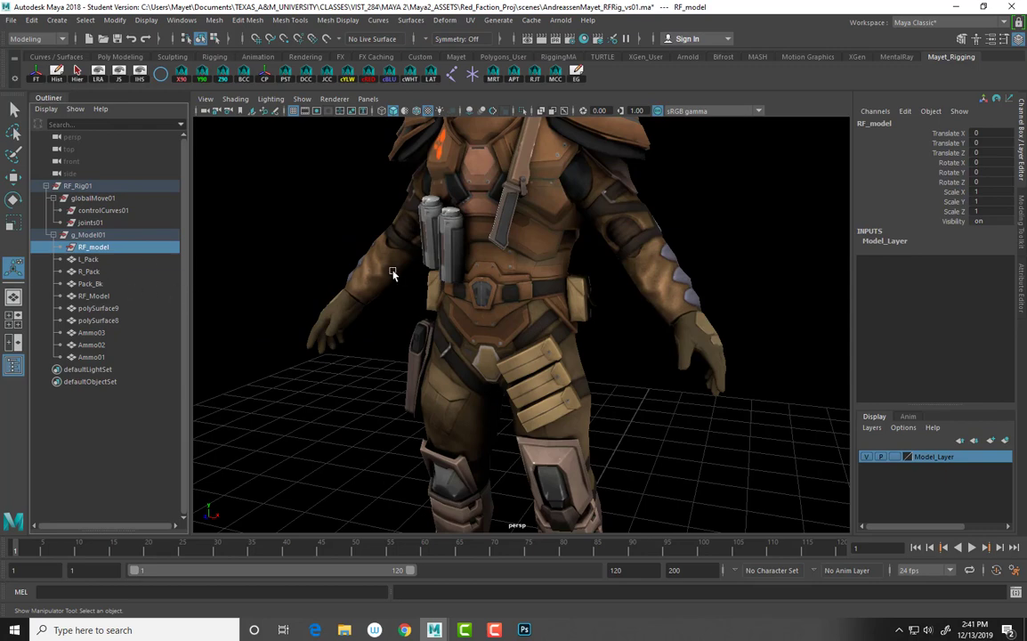
scroll(391, 278, "down", 3)
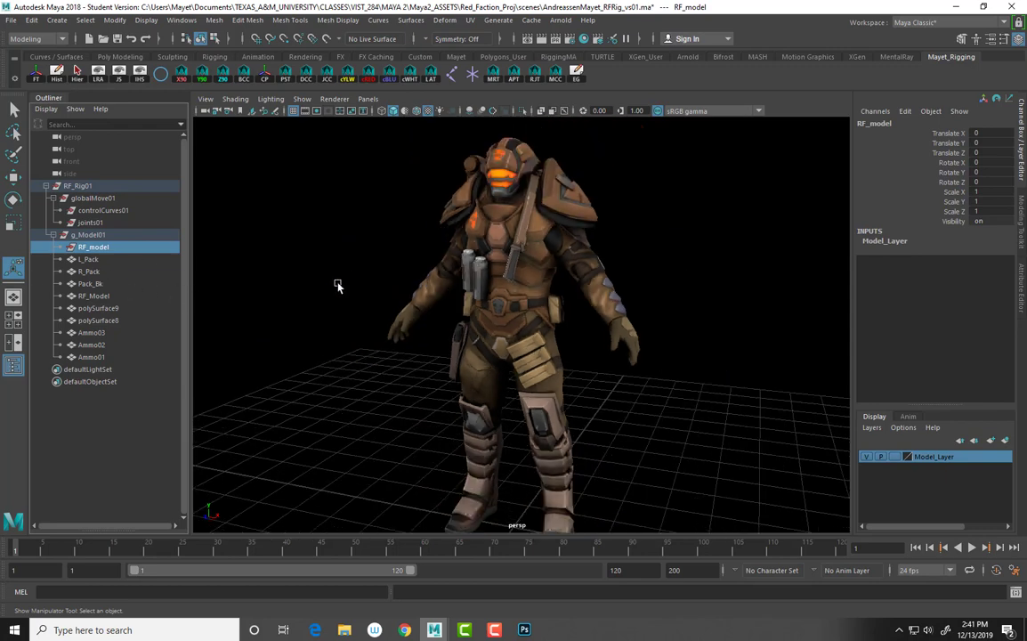
key("Delete")
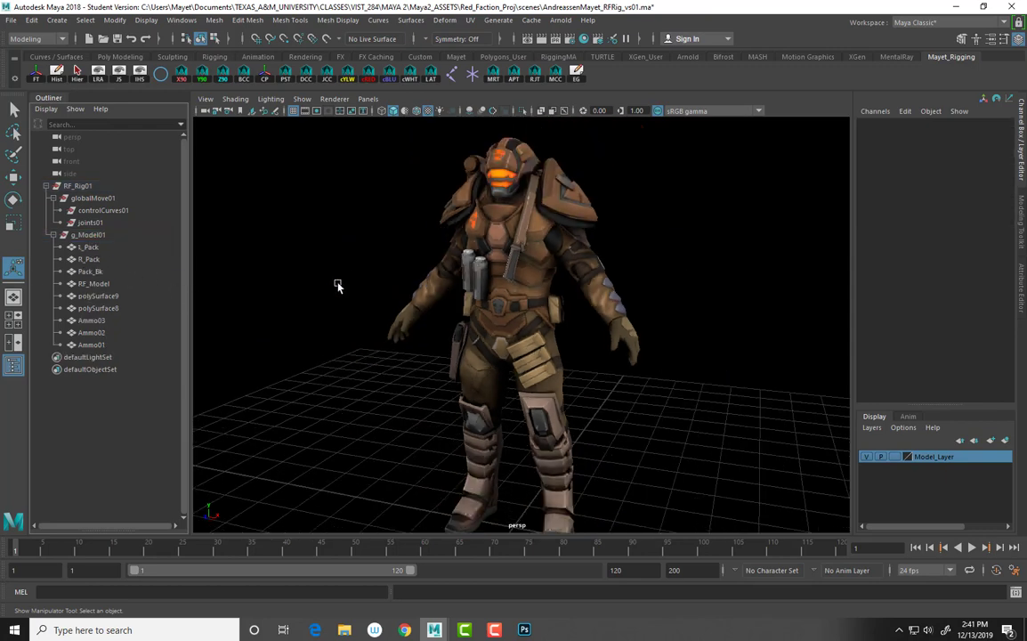
- Check each mesh under g_Model01, from L_Pack to Ammo01, to see which part of the character it represents
left_click(129, 235)
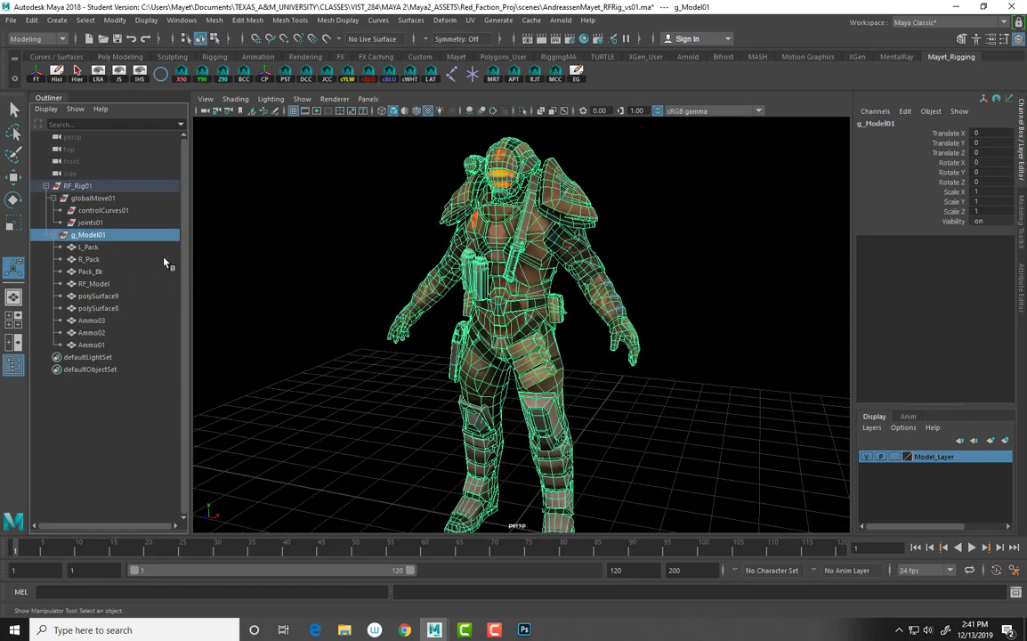
left_click(91, 247)
left_click(89, 259)
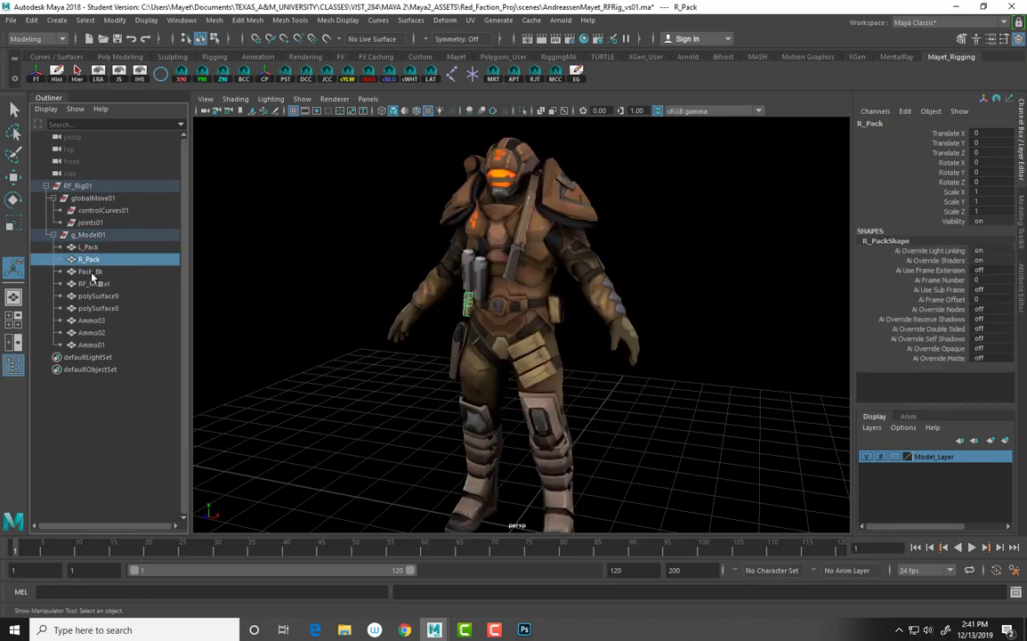
left_click(89, 272)
left_click(93, 283)
left_click(94, 295)
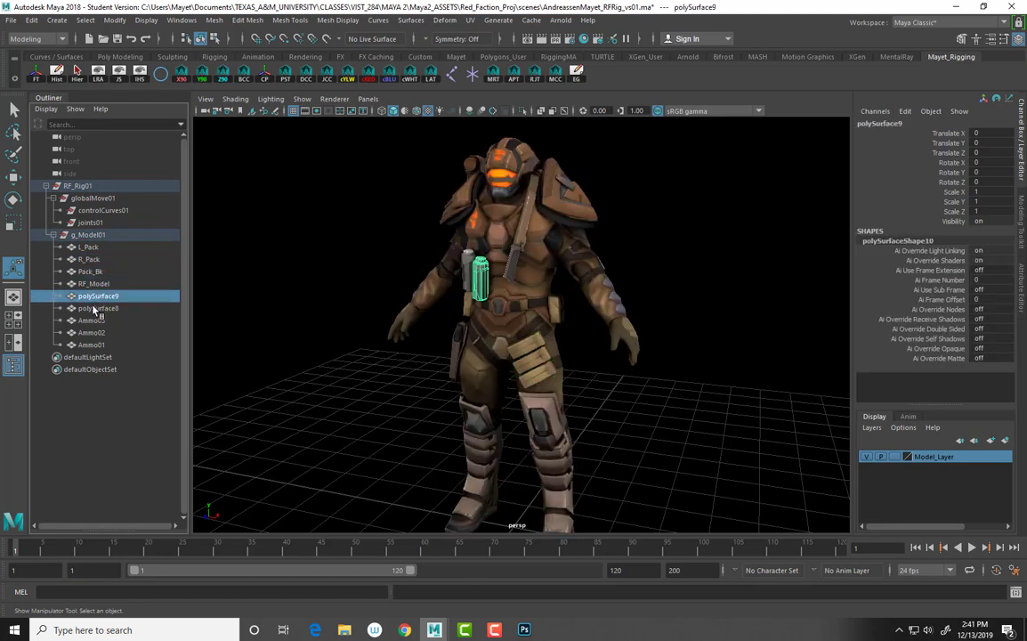
left_click(96, 307)
left_click(93, 320)
left_click(95, 332)
left_click(92, 344)
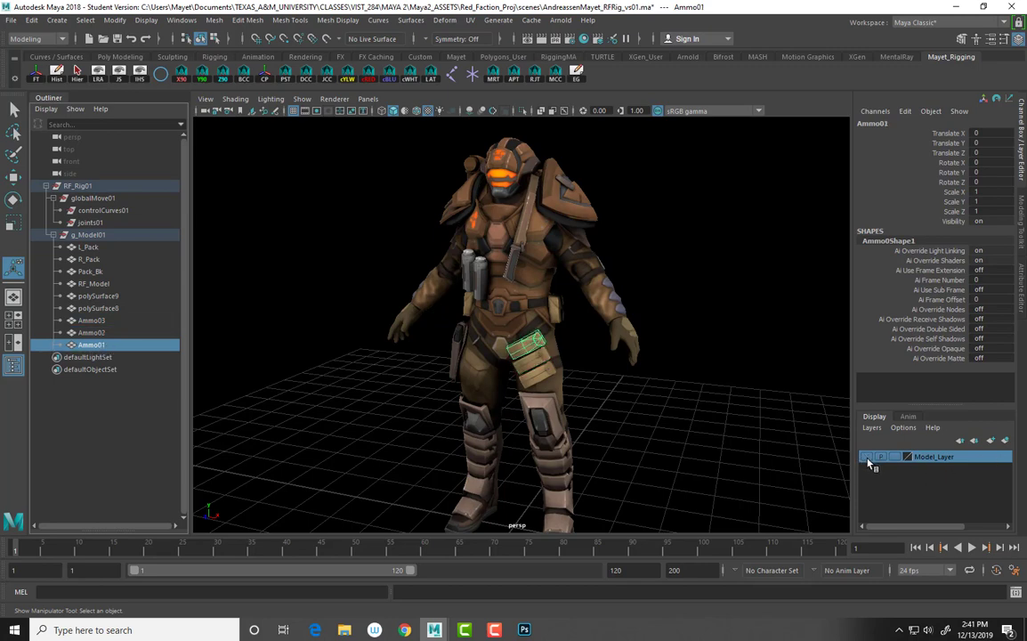
- Add the g_Model01 group to Model_Layer and test the layer by hiding and showing the character
left_click(87, 234)
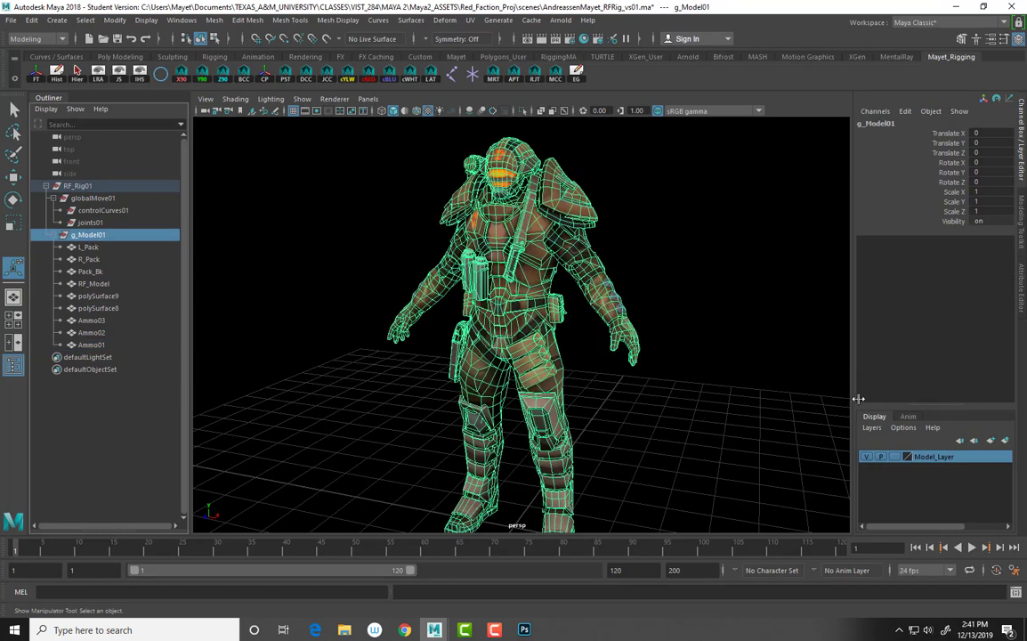
right_click(922, 461)
left_click(930, 486)
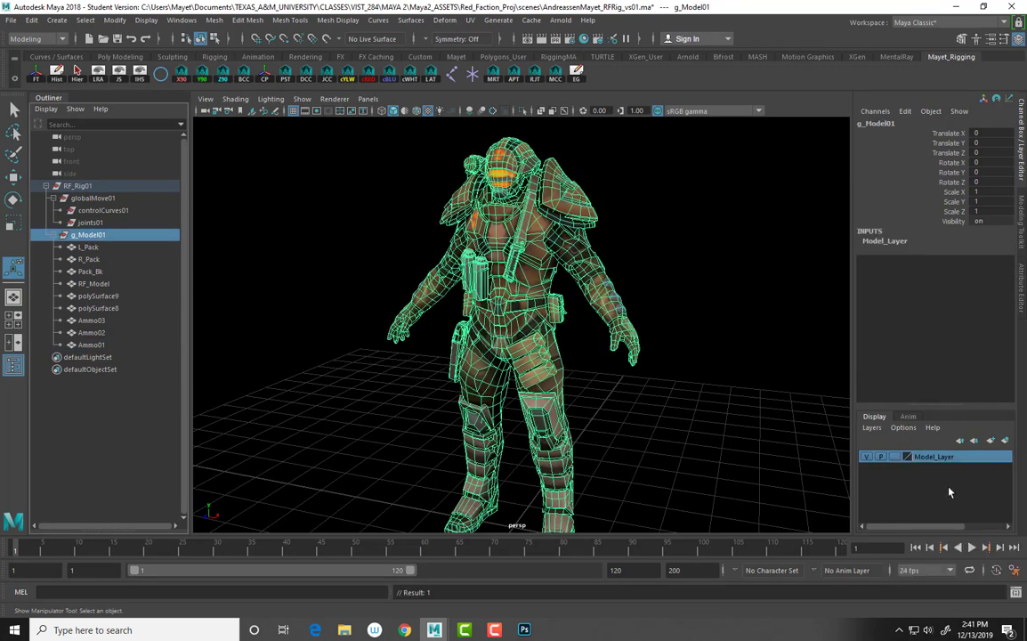
left_click(866, 456)
left_click(866, 457)
left_click_drag(667, 419, 641, 378, "alt")
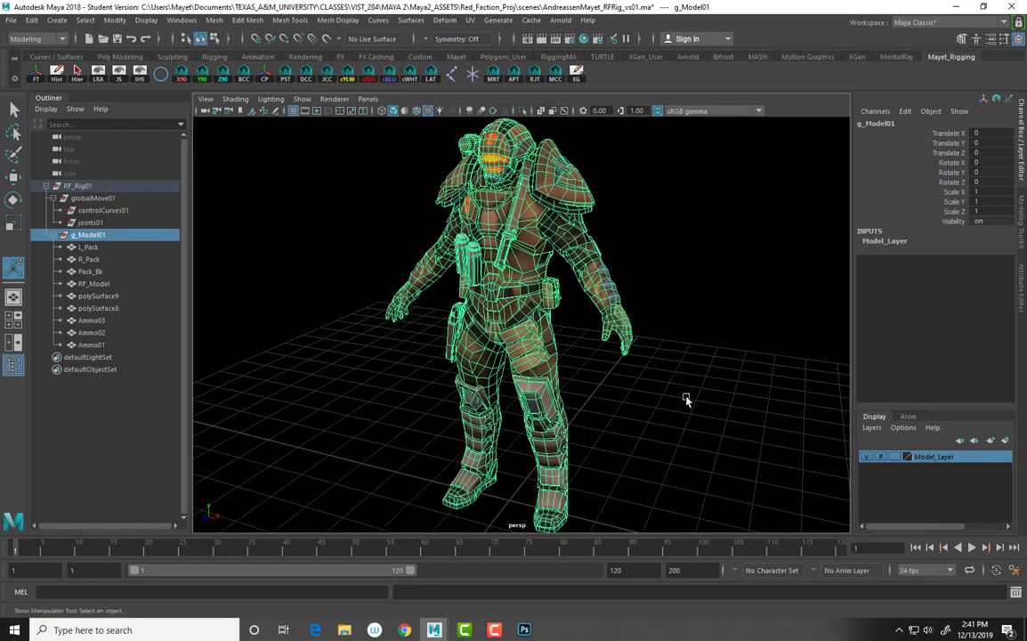
scroll(617, 356, "down", 2)
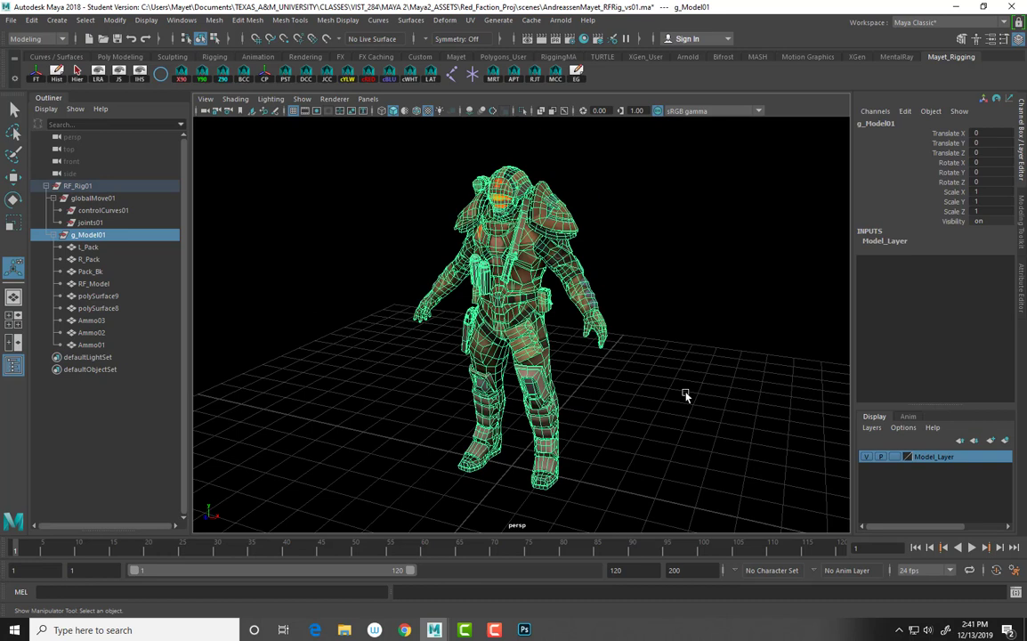